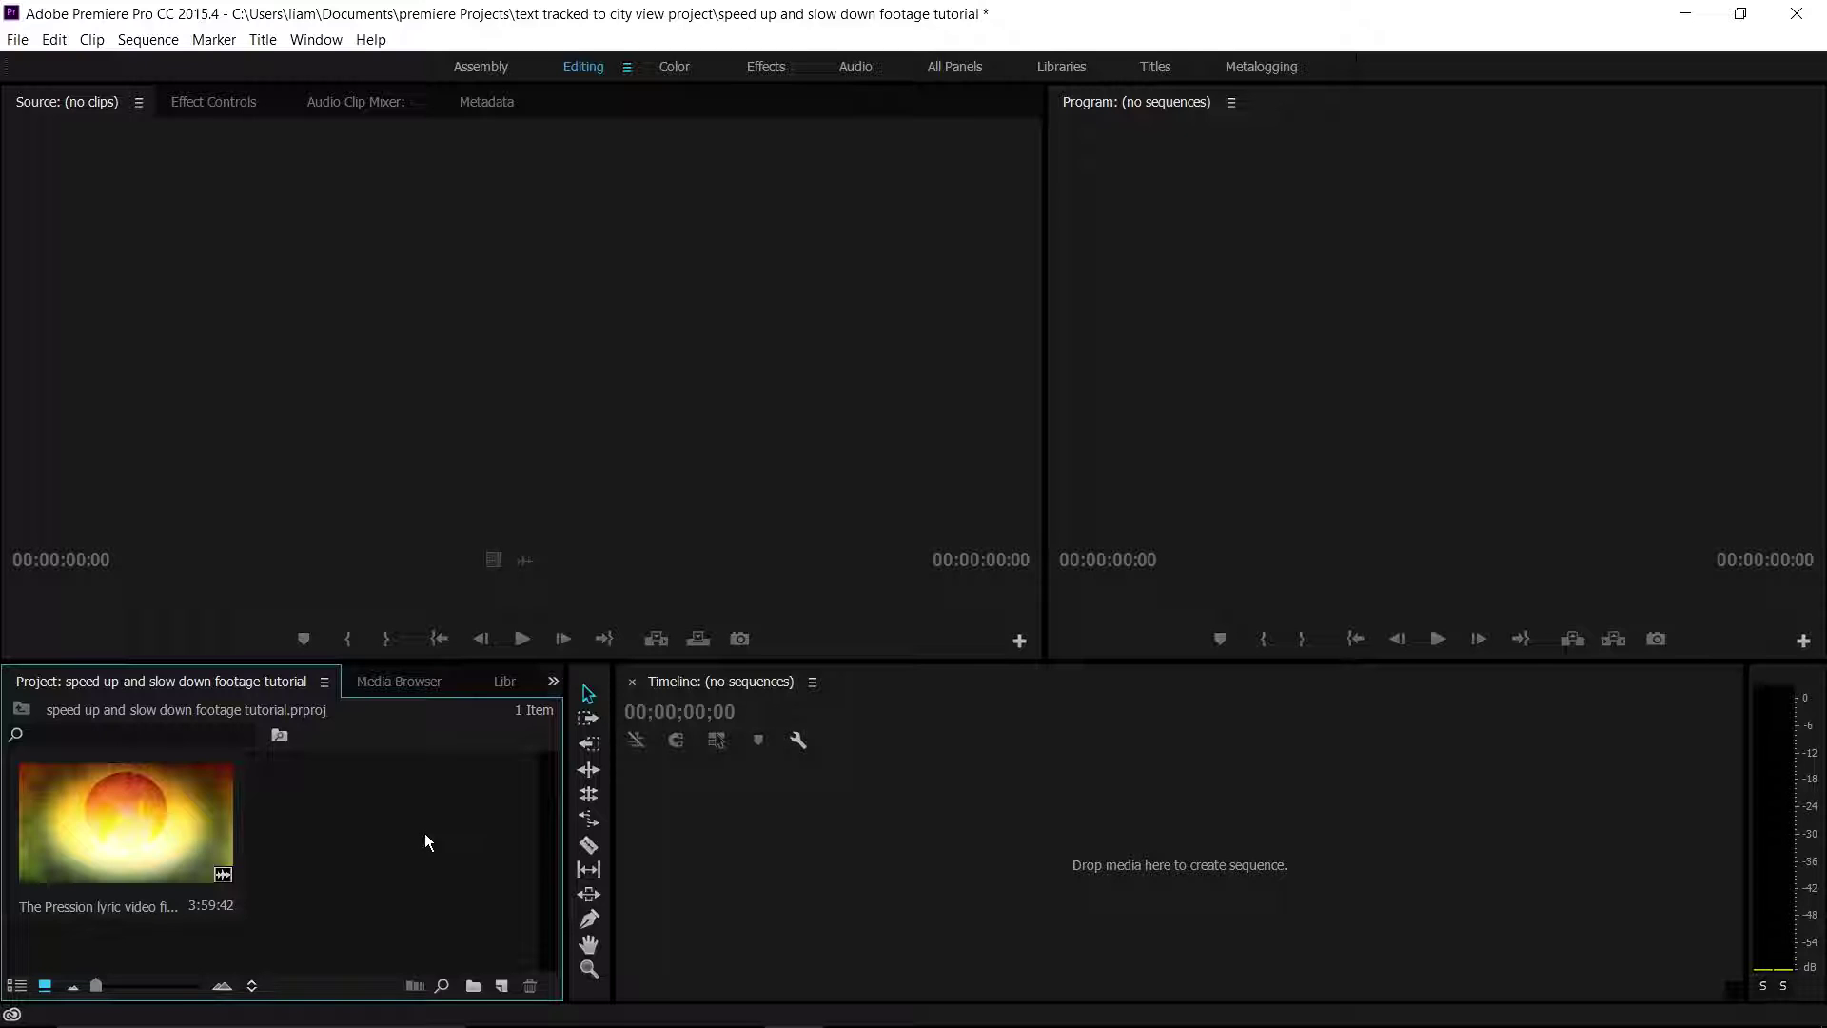
Build a new sequence from The Pression lyric video clip on the empty Timeline
click(162, 820)
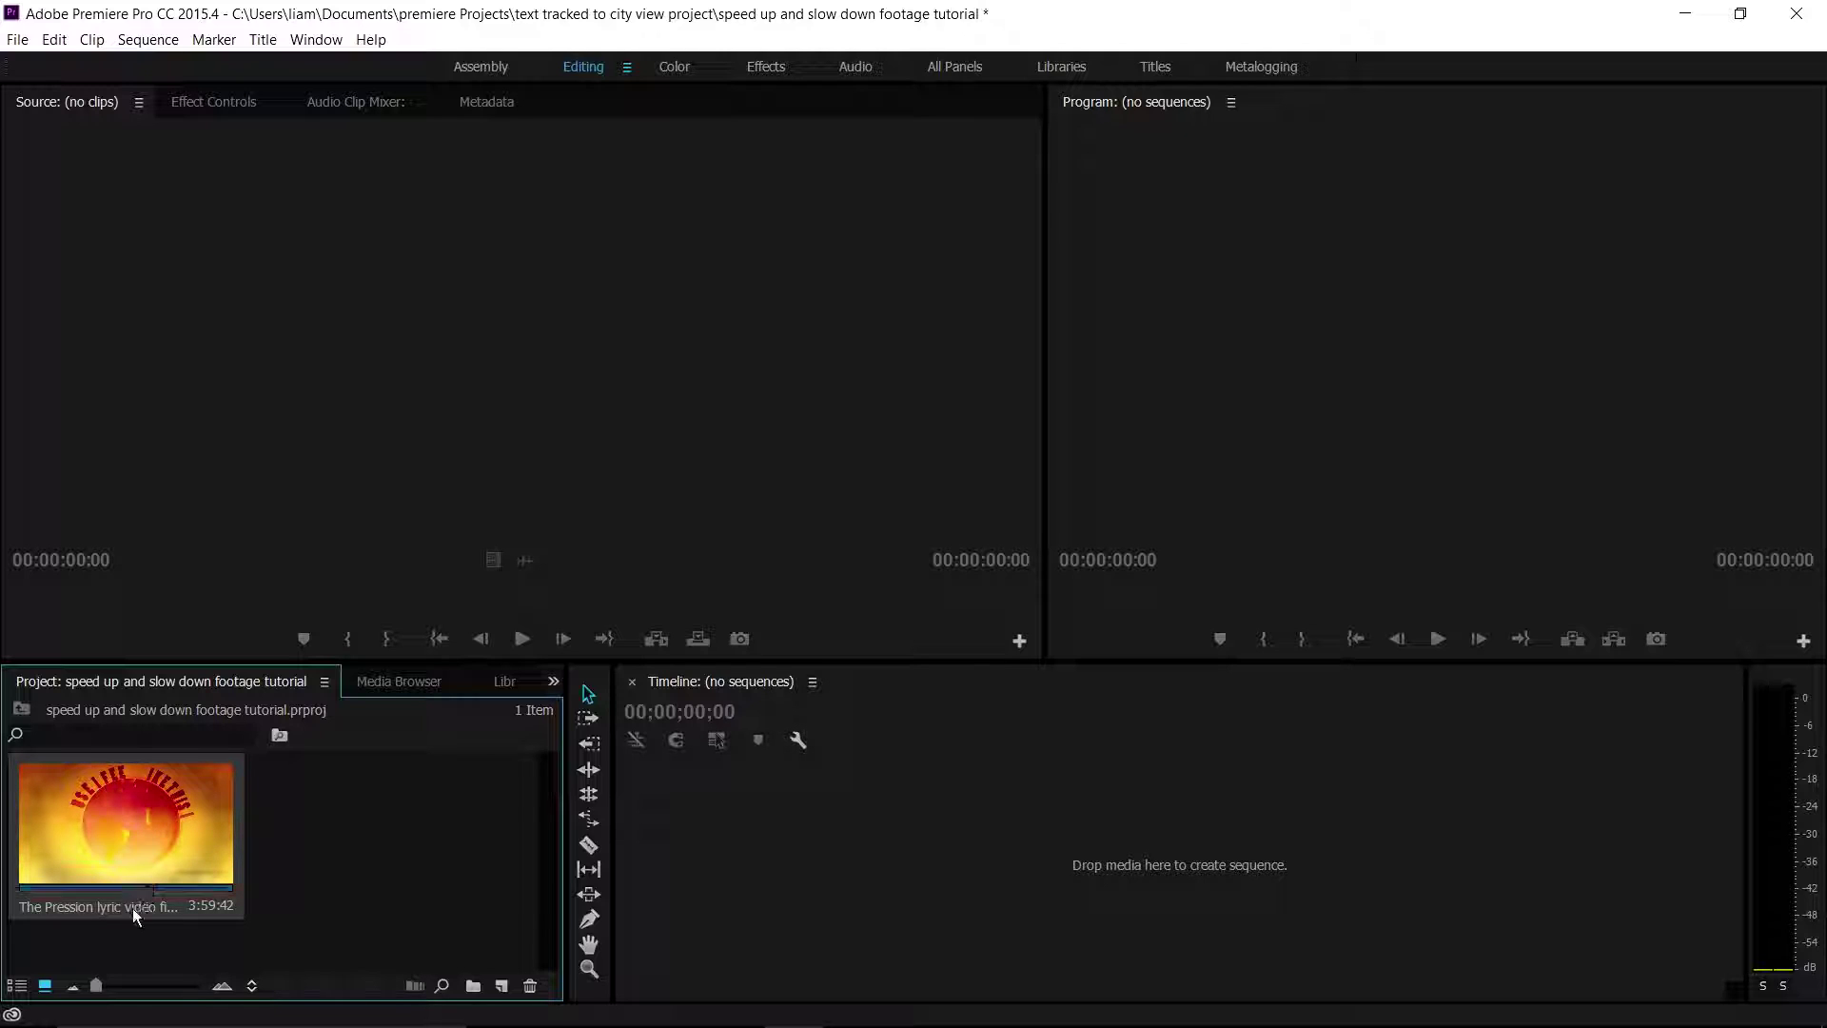
drag(134, 904, 1123, 846)
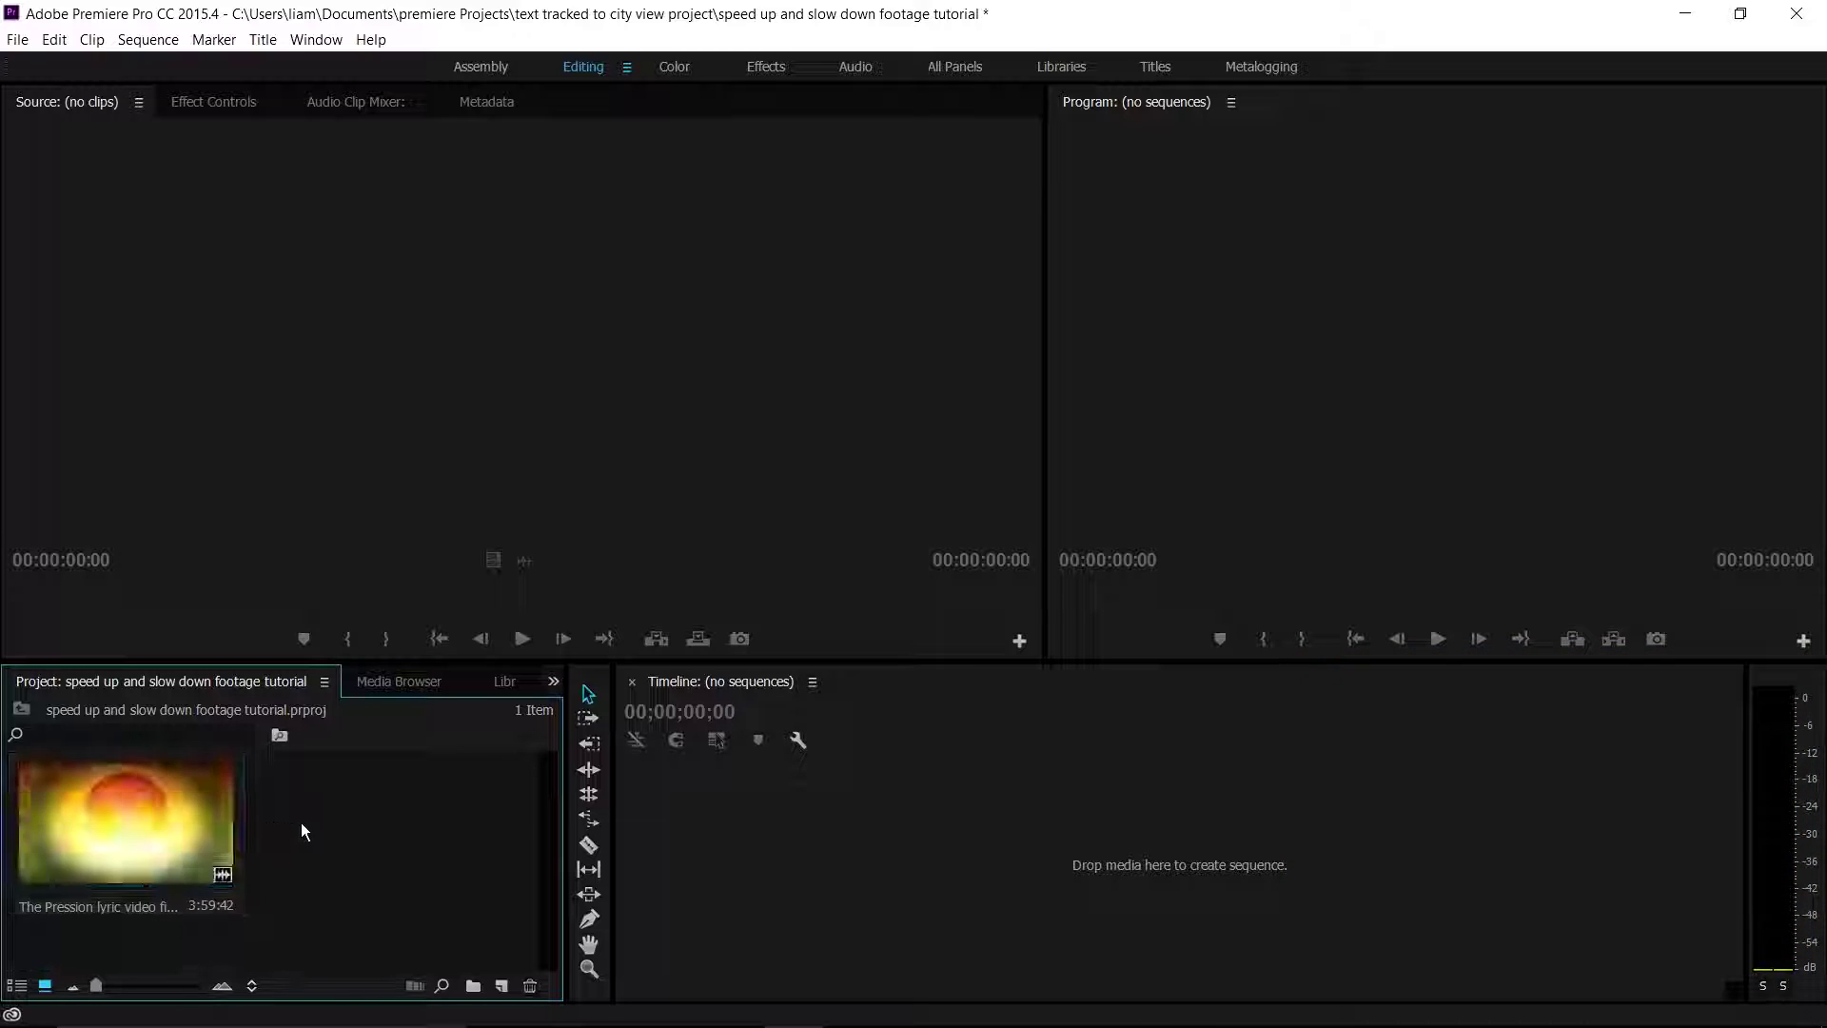
drag(101, 829, 1003, 867)
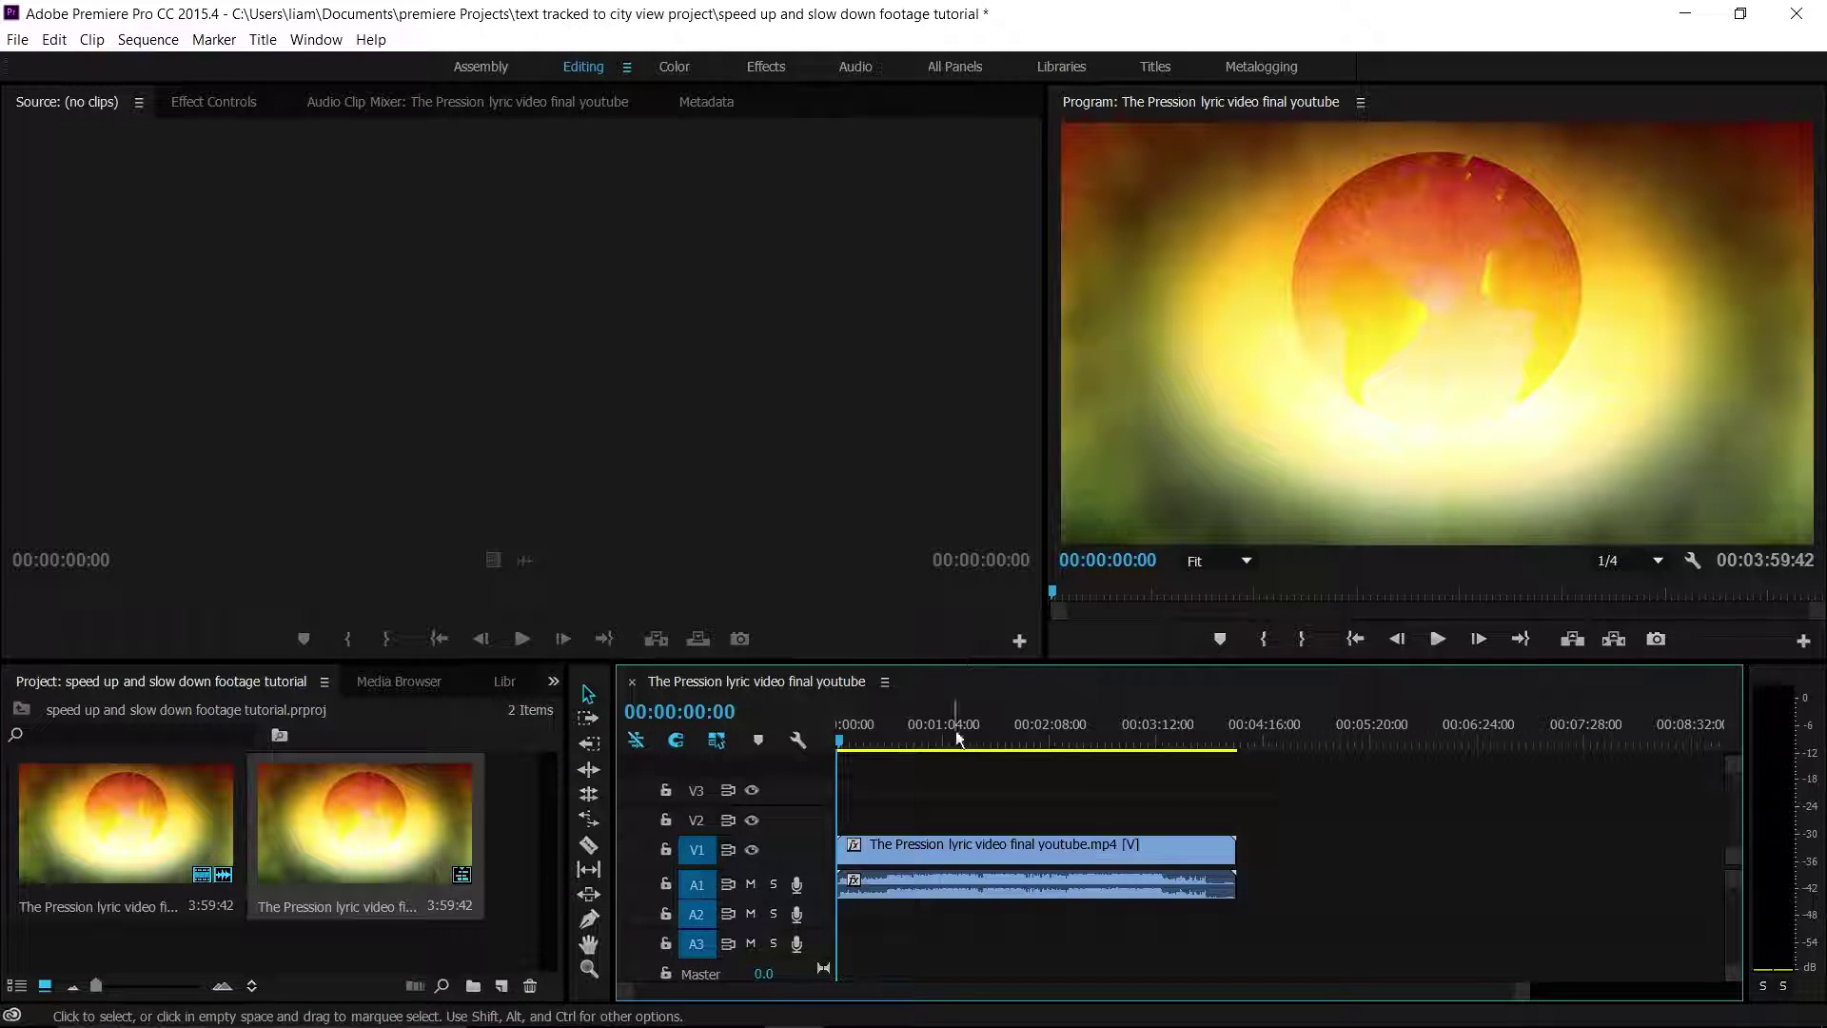
Set the V1 lyric clip's speed to 200%, shortening it to 1:59:51, and preview it
right_click(1027, 843)
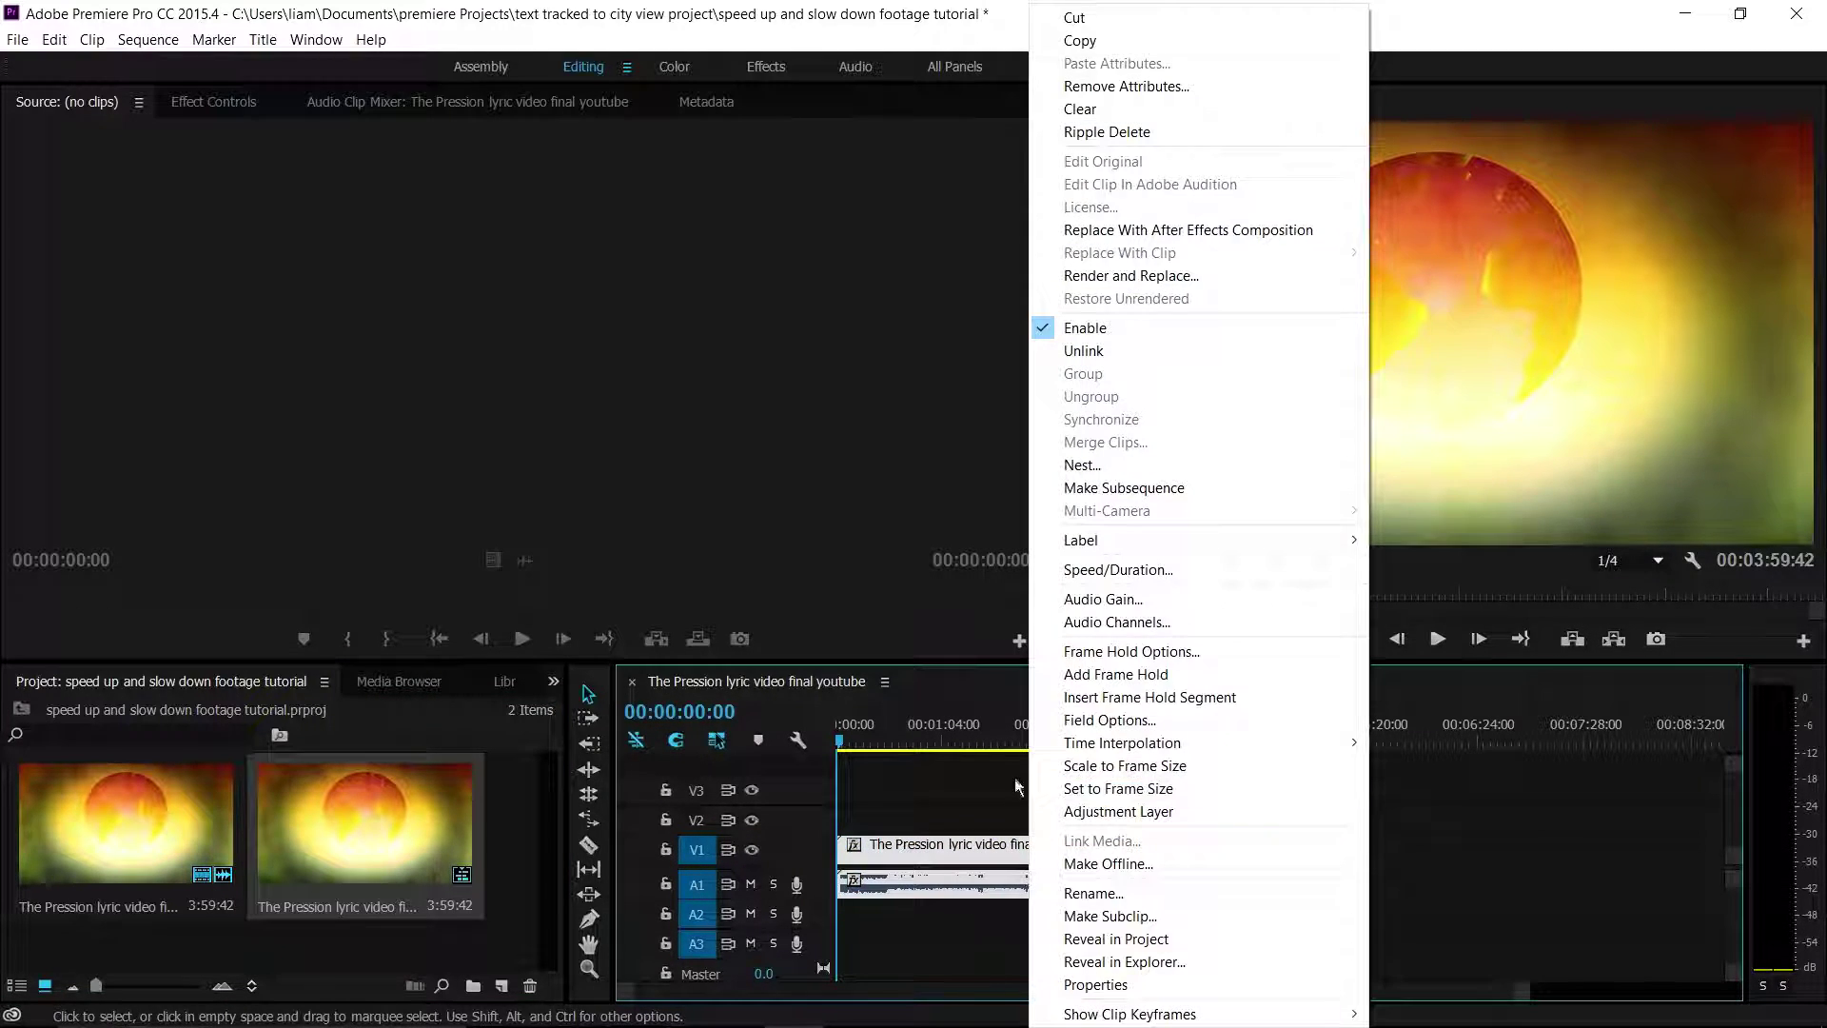
click(1093, 571)
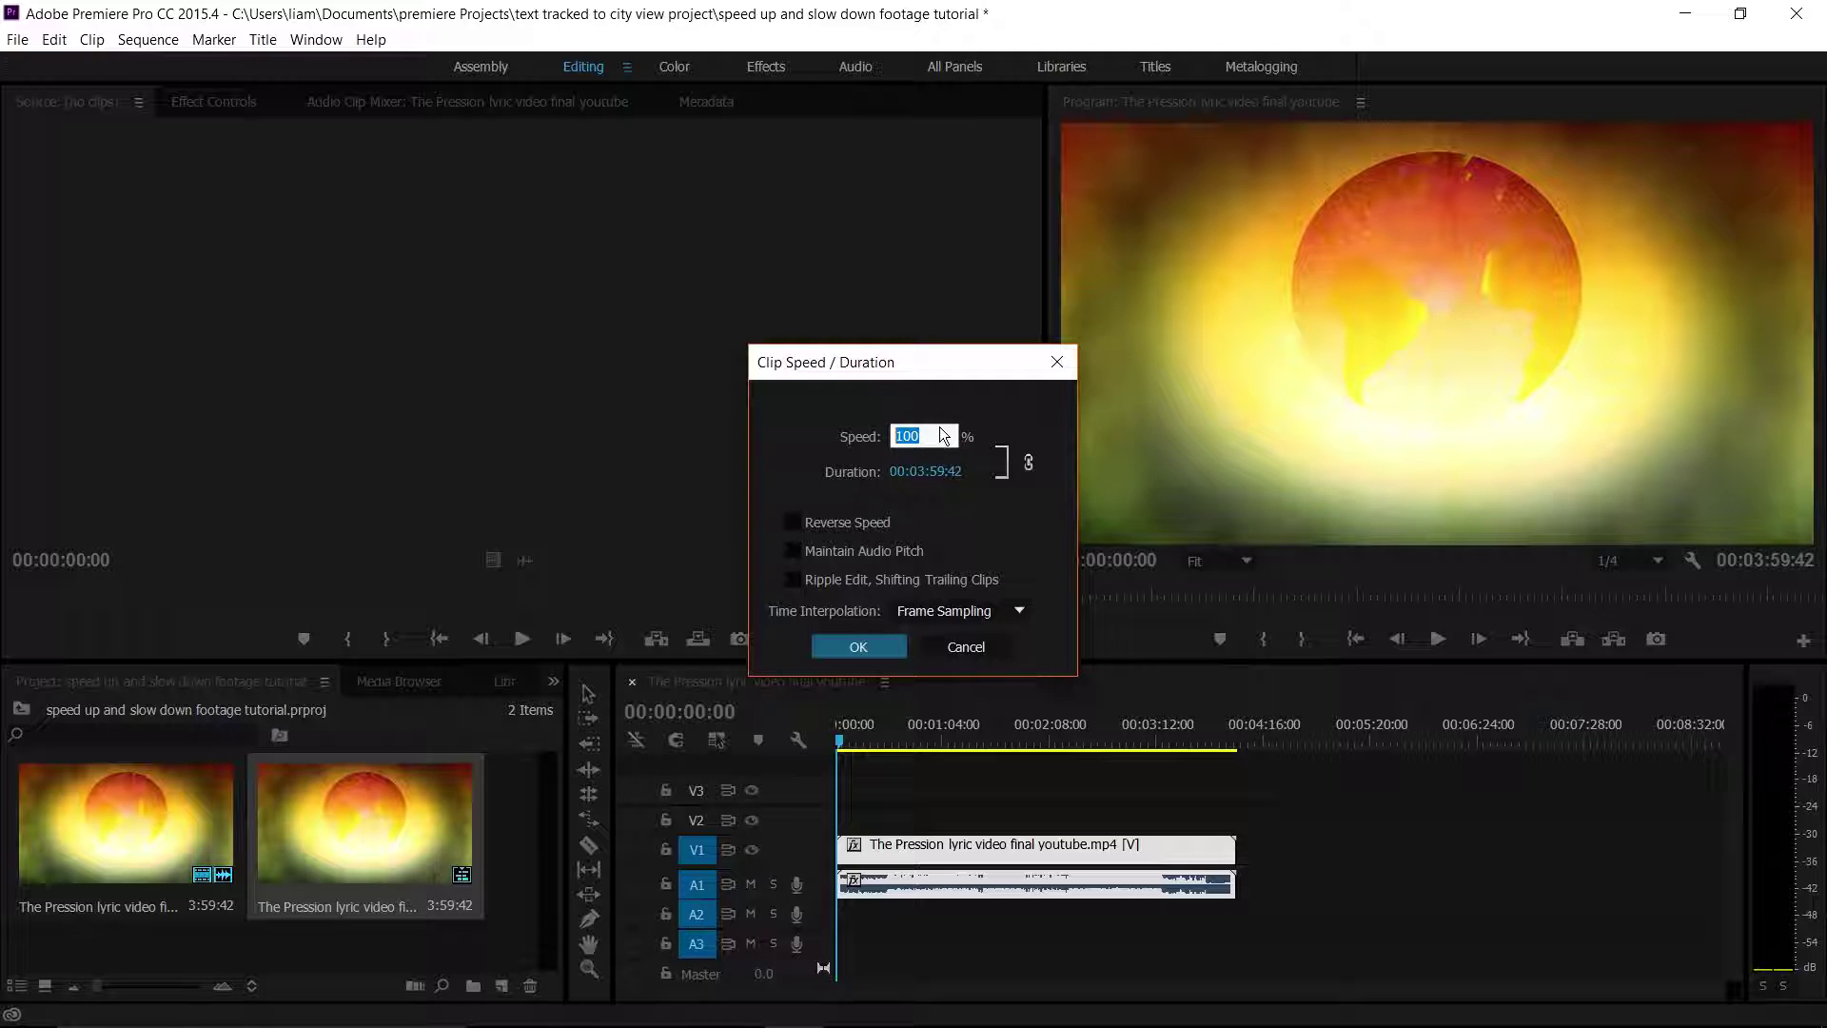
text(200)
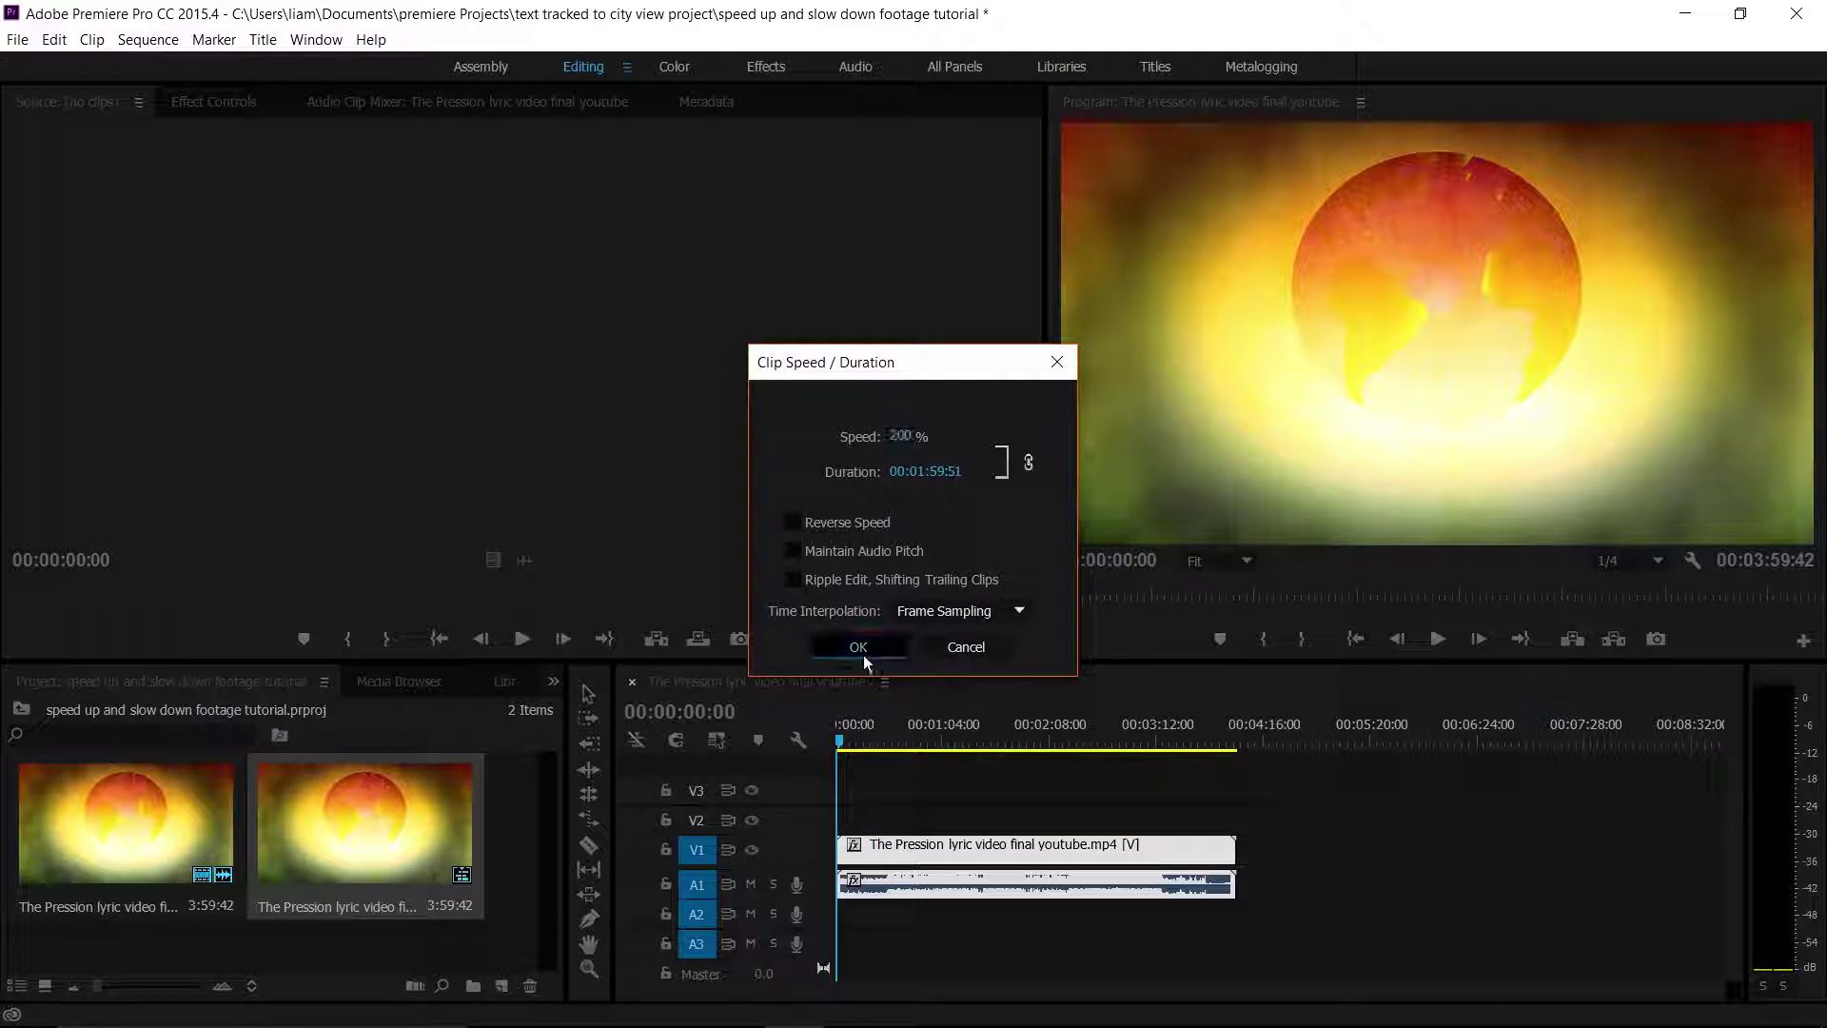
click(861, 651)
drag(841, 743, 962, 741)
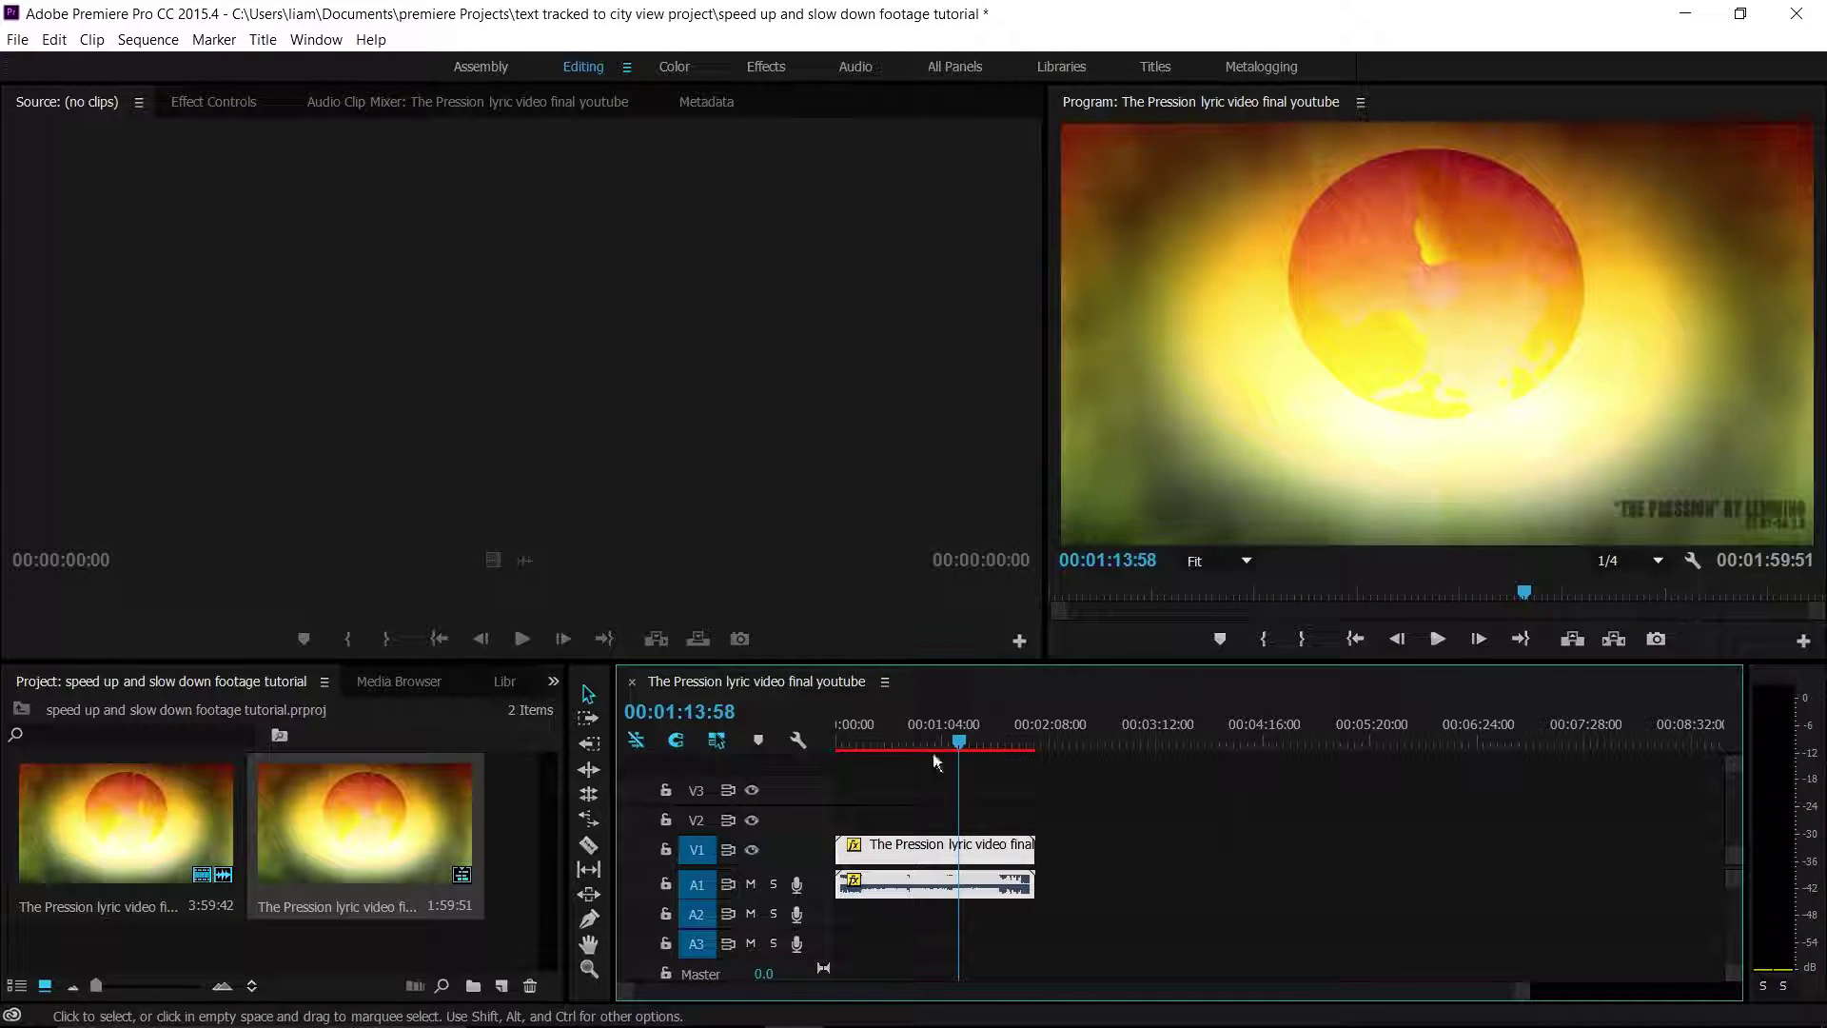
Undo the 200% change, try a 50% clip speed instead, and preview the slowed clip
key(ctrl+z)
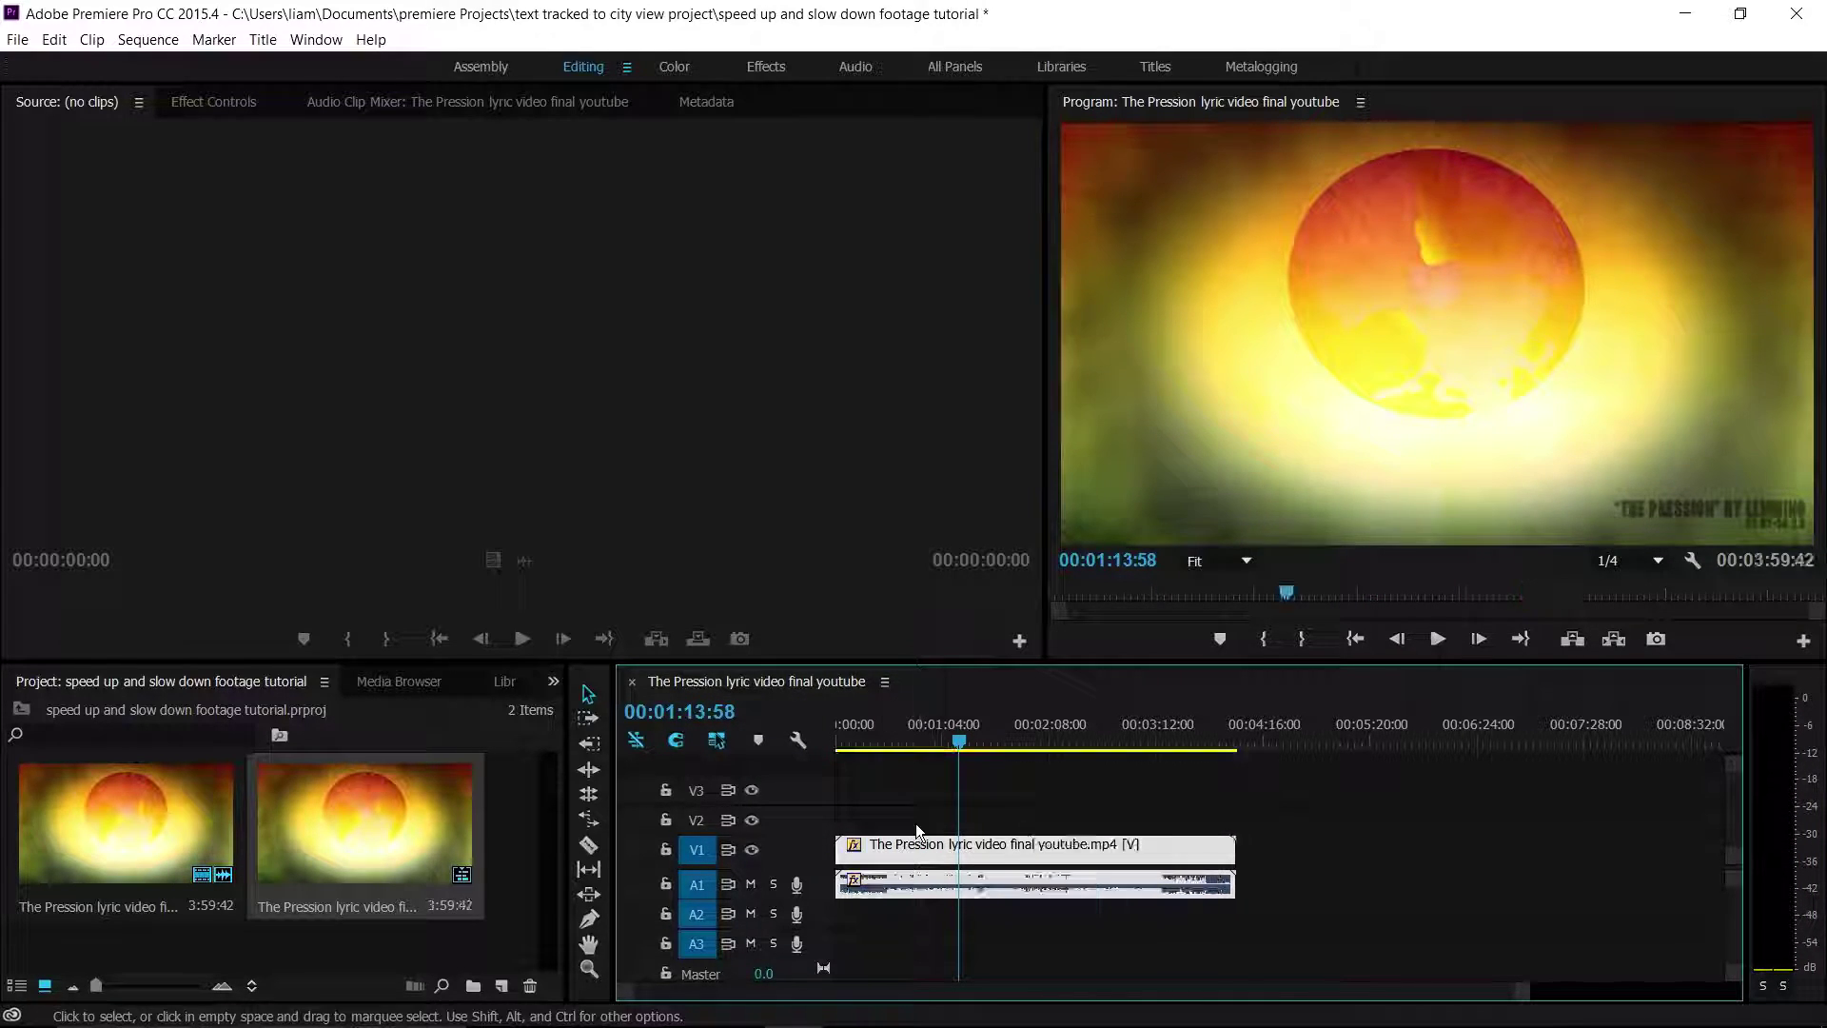
right_click(1025, 847)
click(1127, 569)
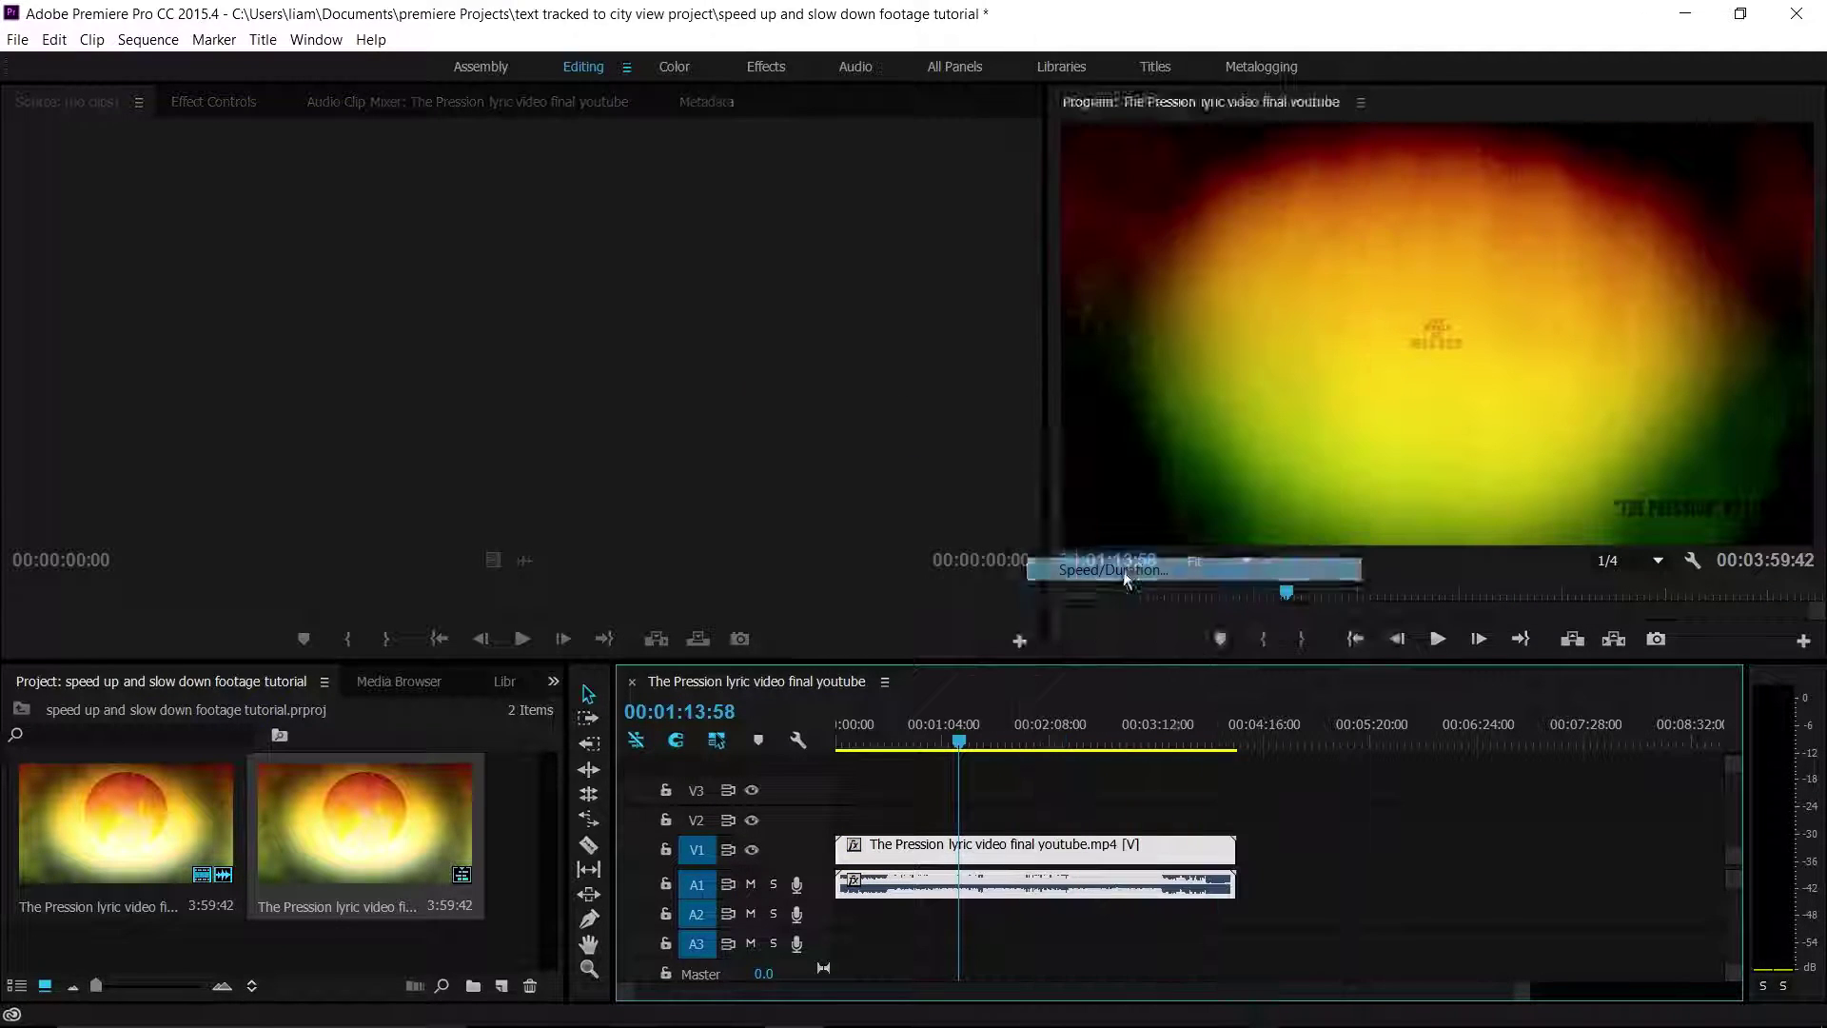
text(50)
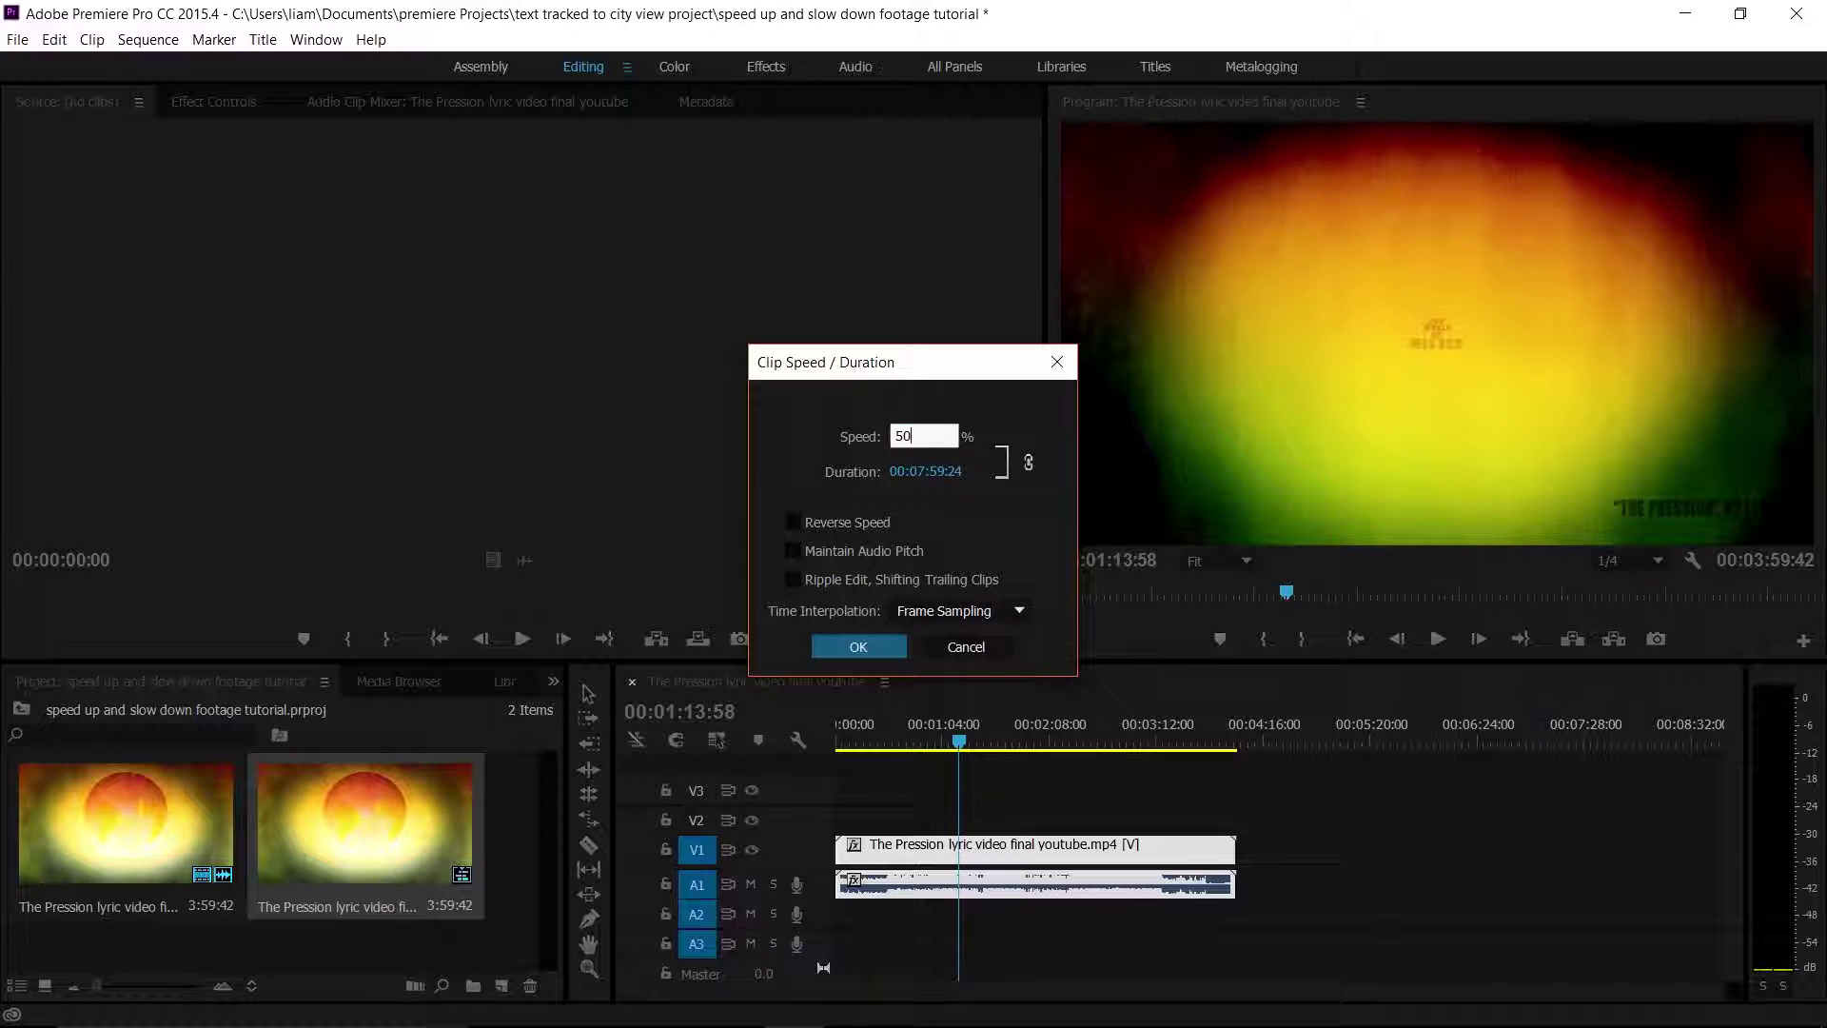
click(862, 647)
drag(1067, 739, 1142, 766)
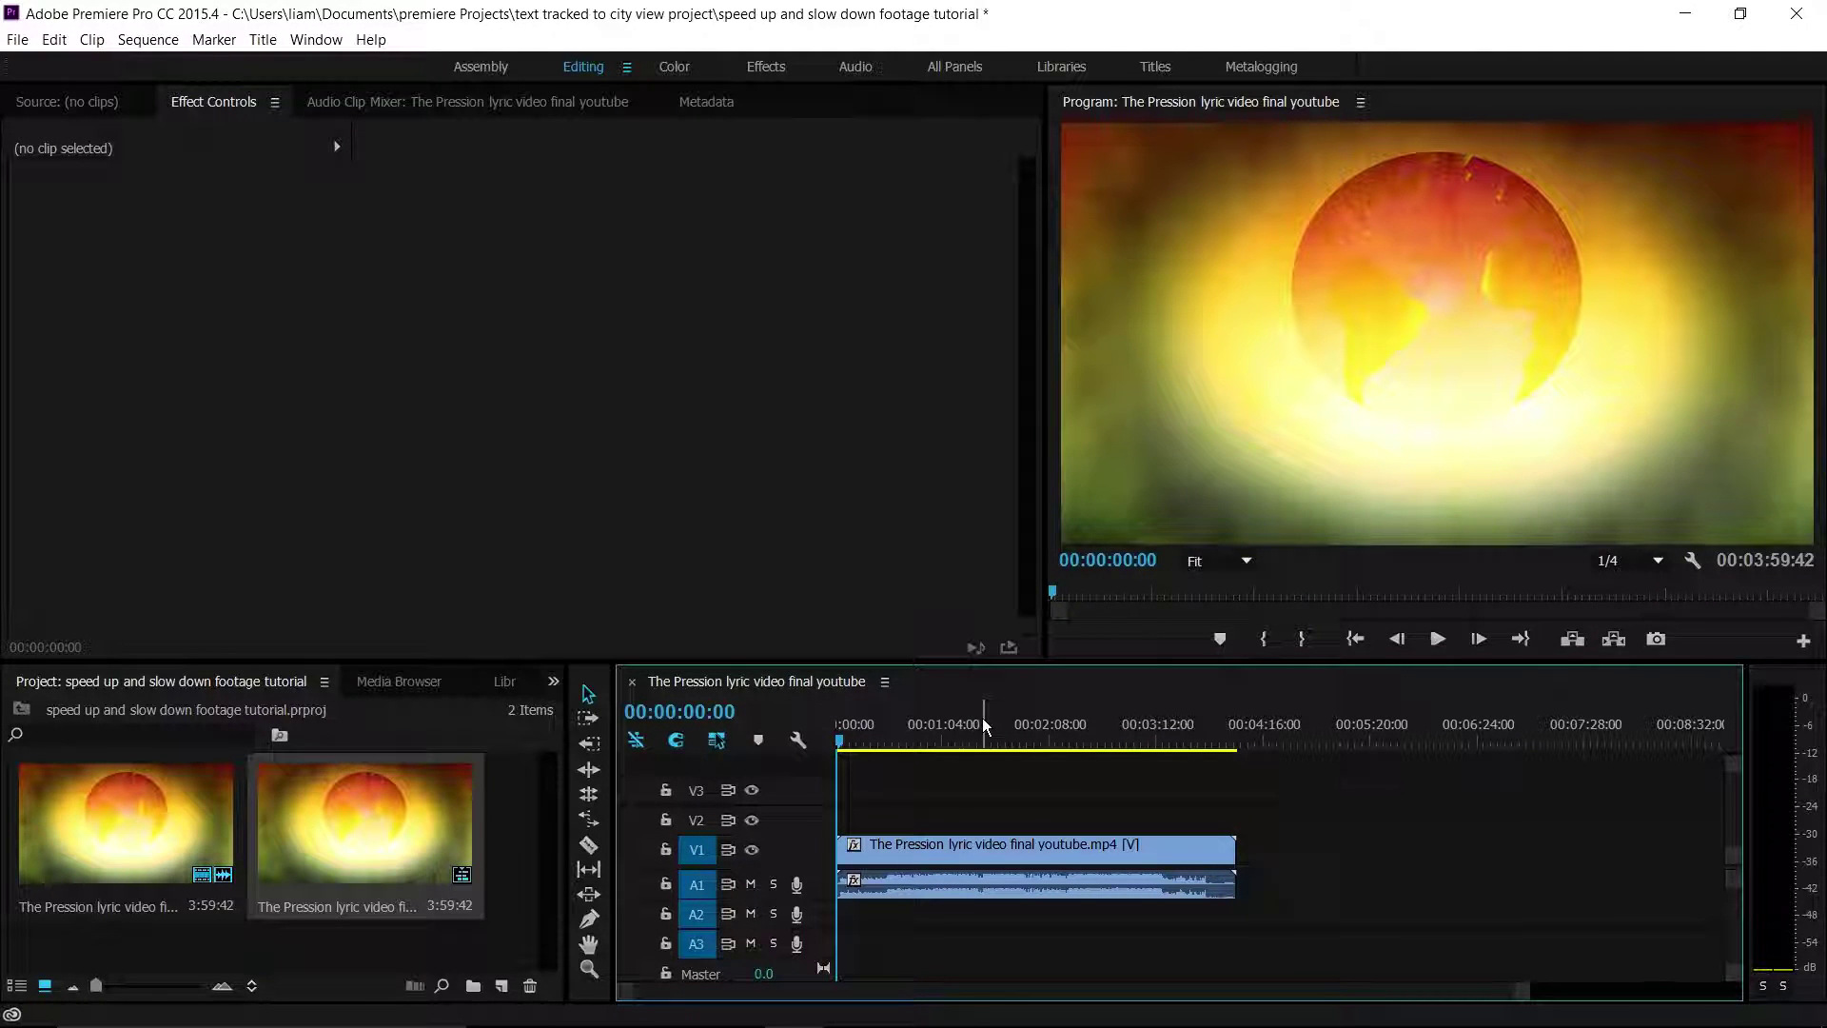
Show the clip's Time Remapping Speed graph at 100.00% in Effect Controls and scrub ahead
click(992, 859)
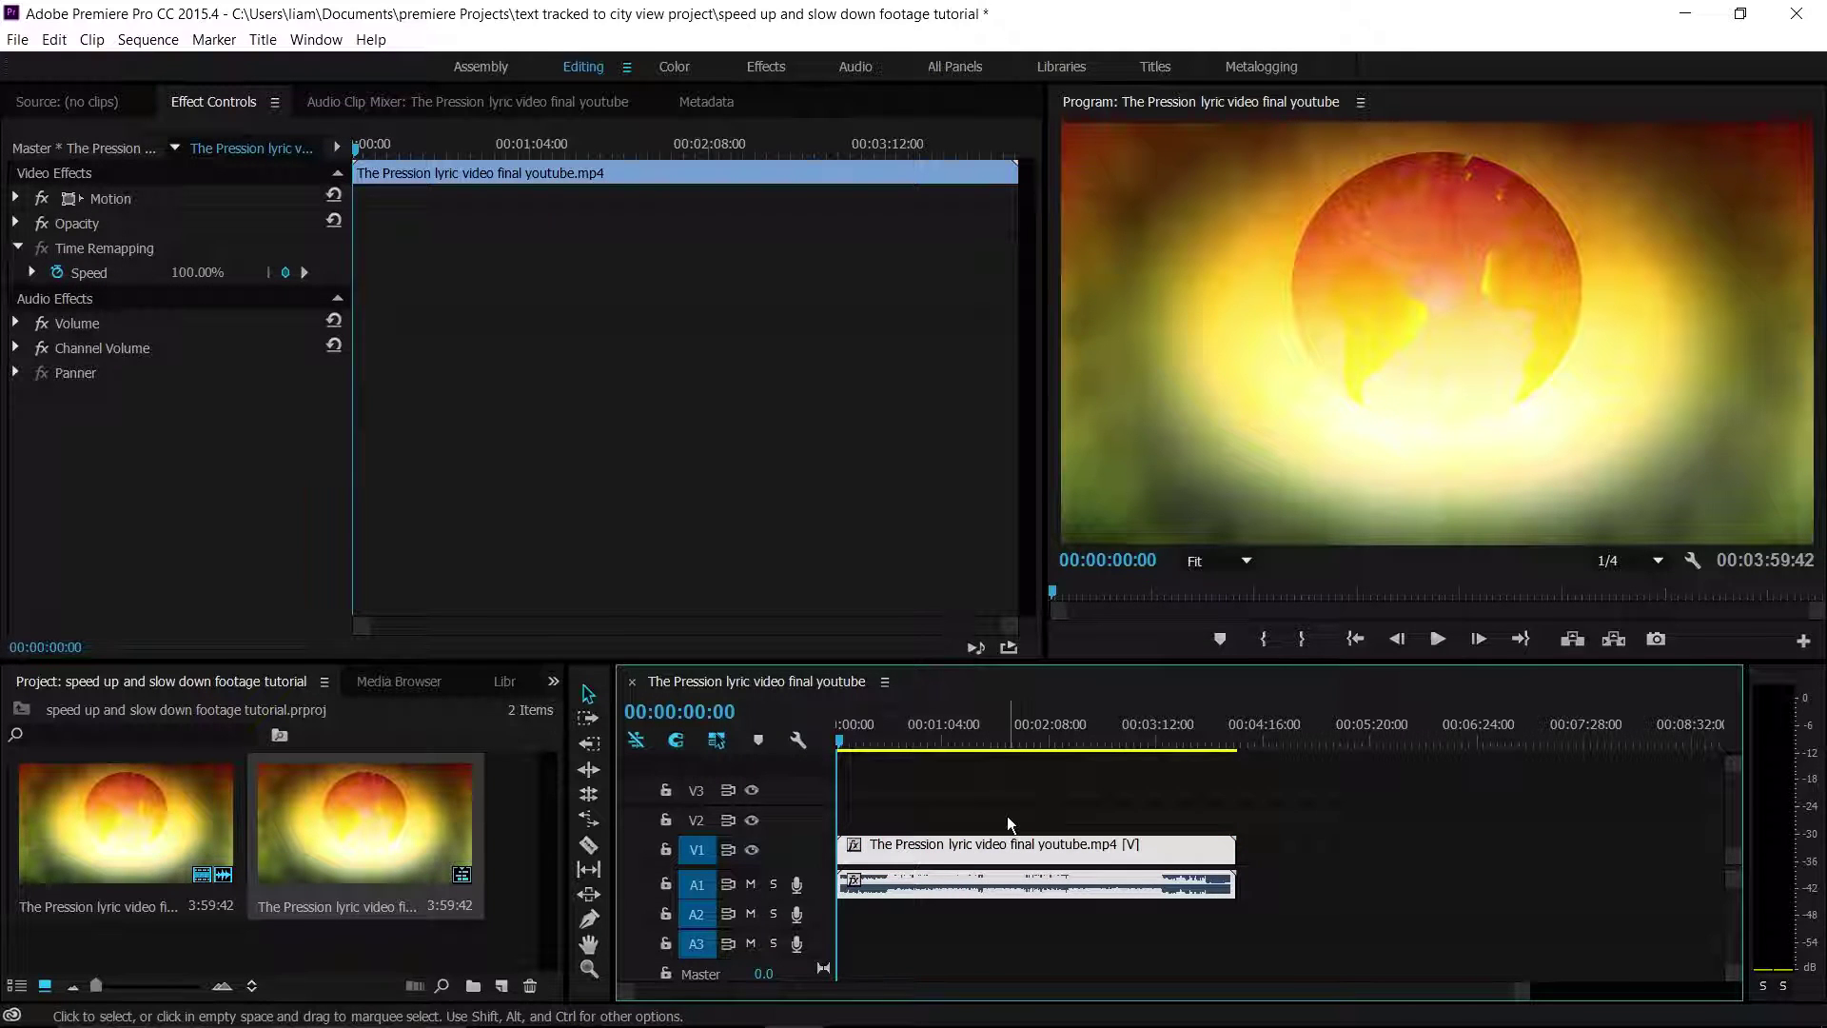
click(192, 105)
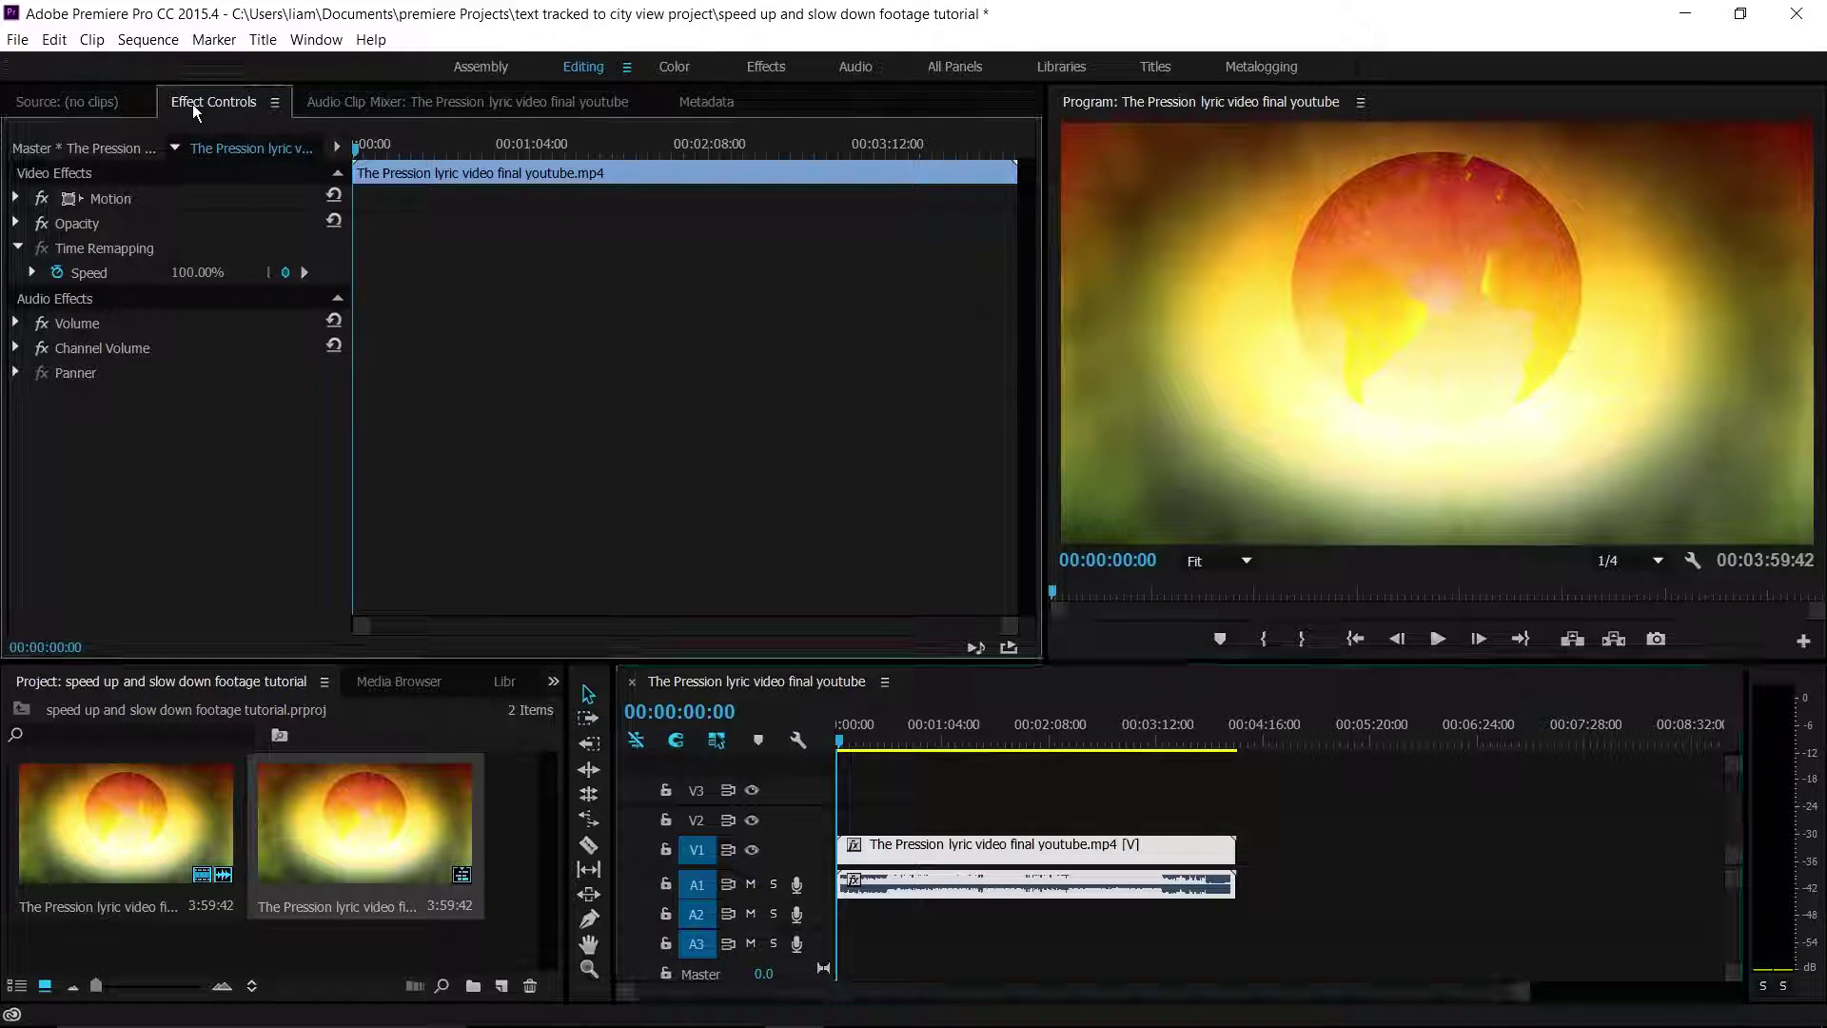
click(108, 250)
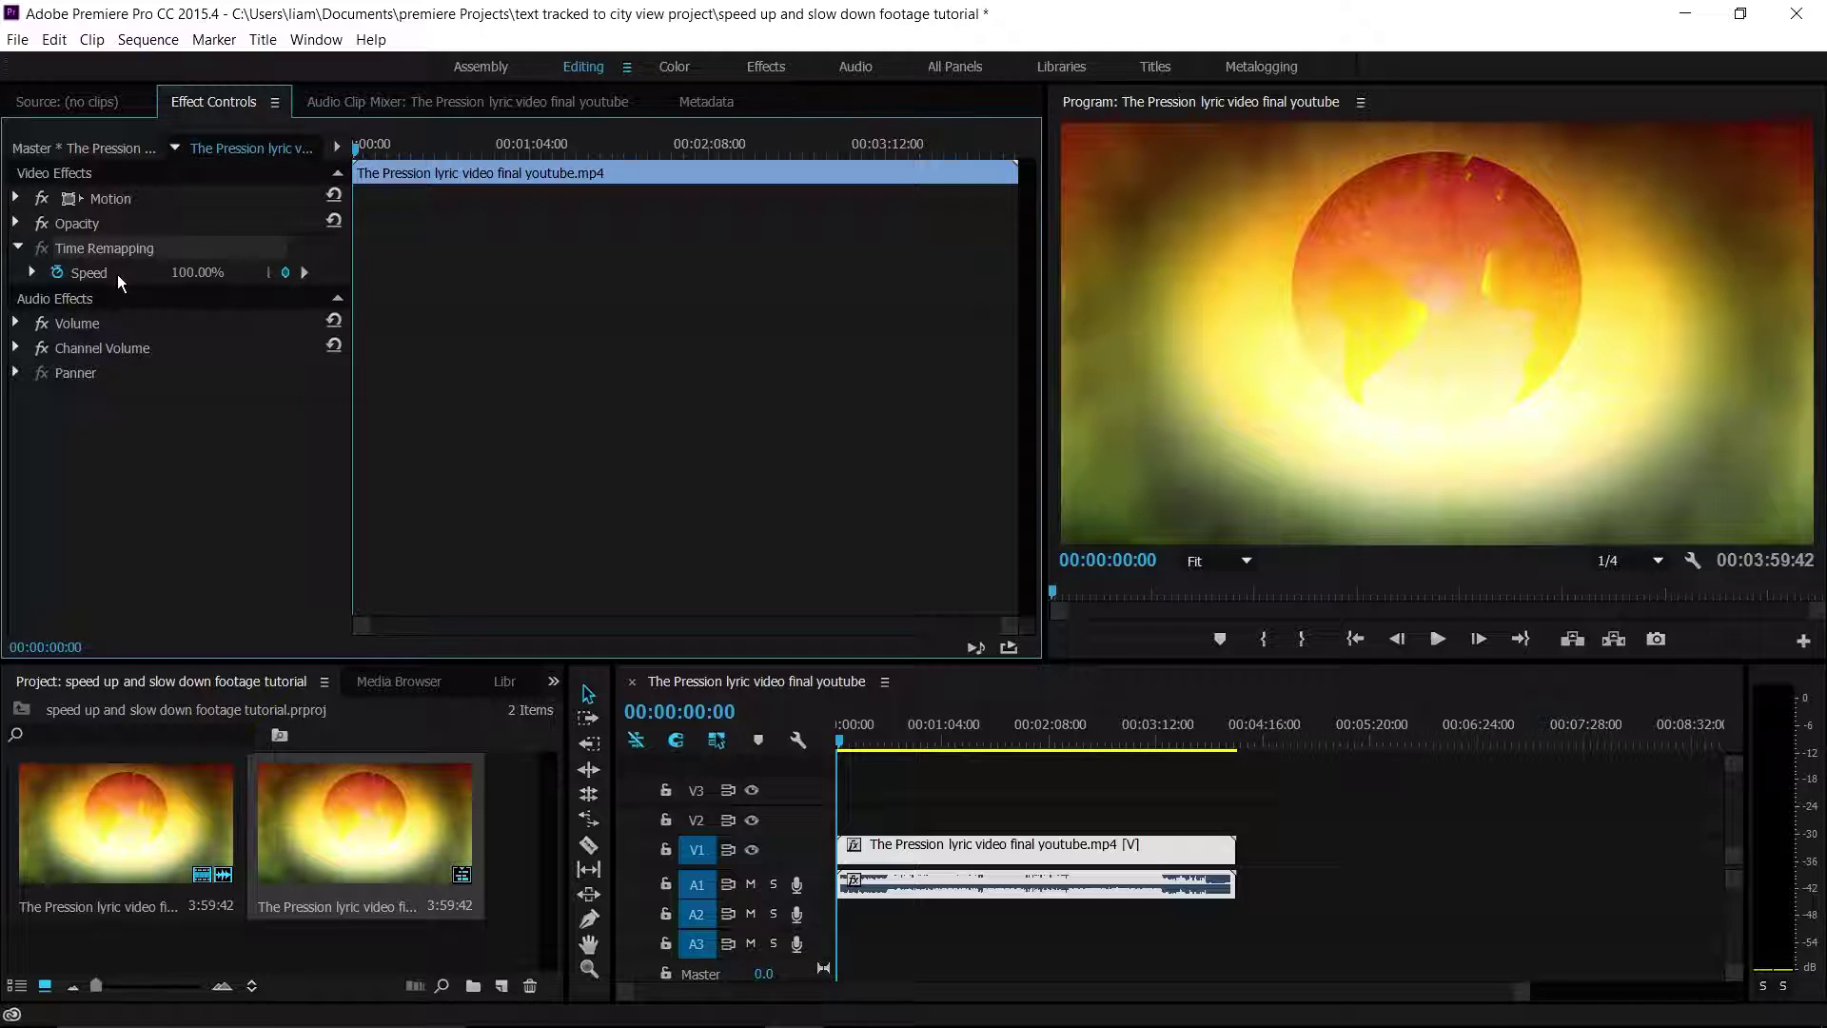
click(33, 273)
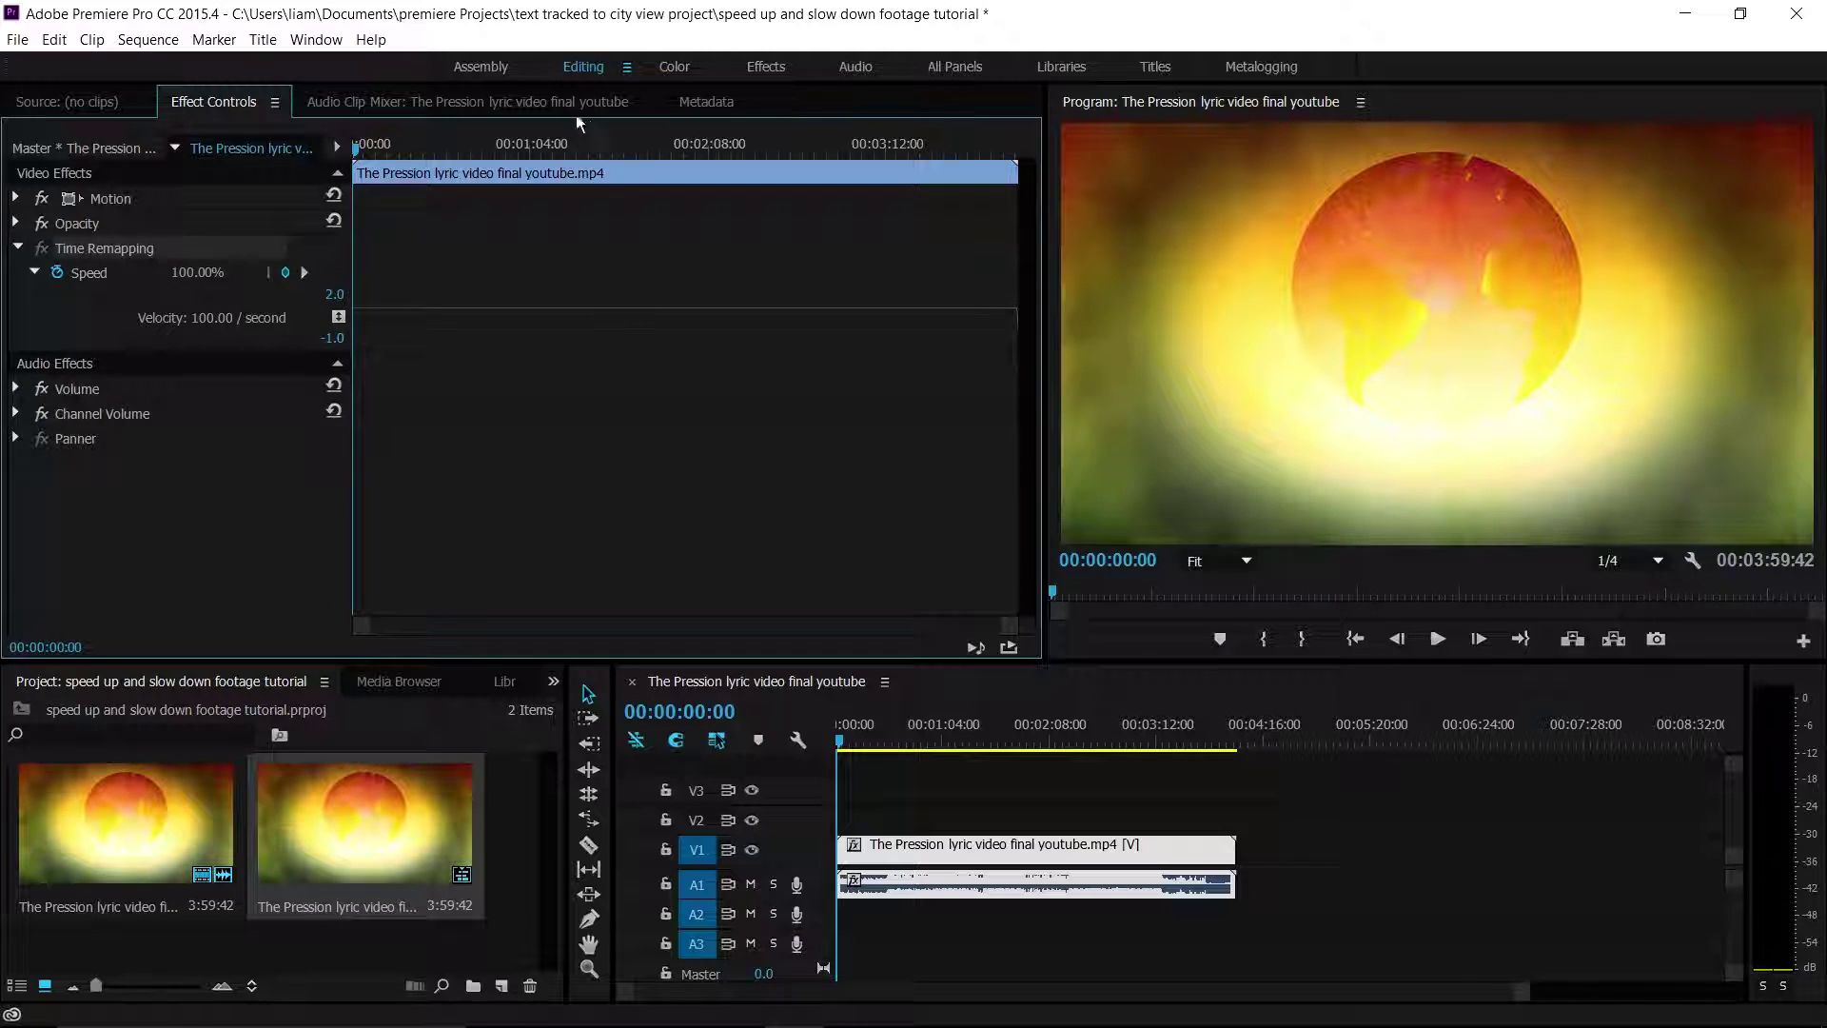
mouse_move(470, 140)
mouse_down()
mouse_move(411, 153)
mouse_move(657, 152)
mouse_move(484, 152)
mouse_up()
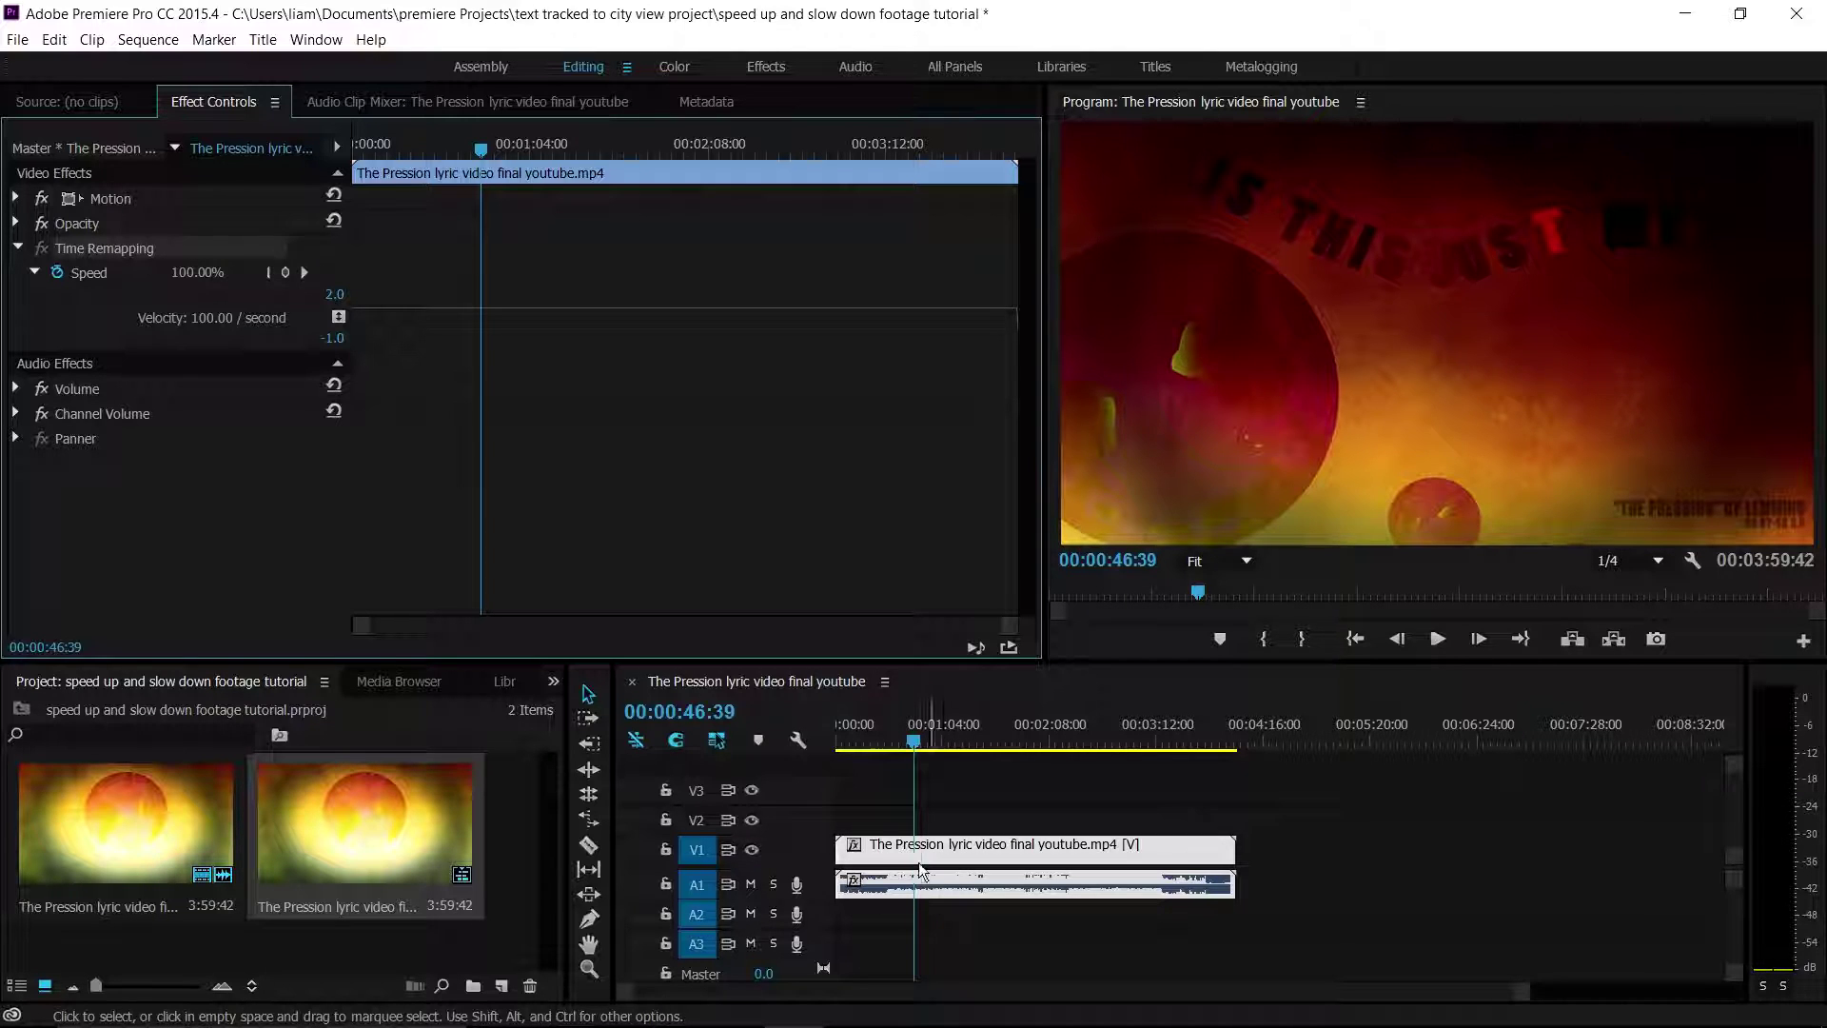
drag(926, 746, 1109, 749)
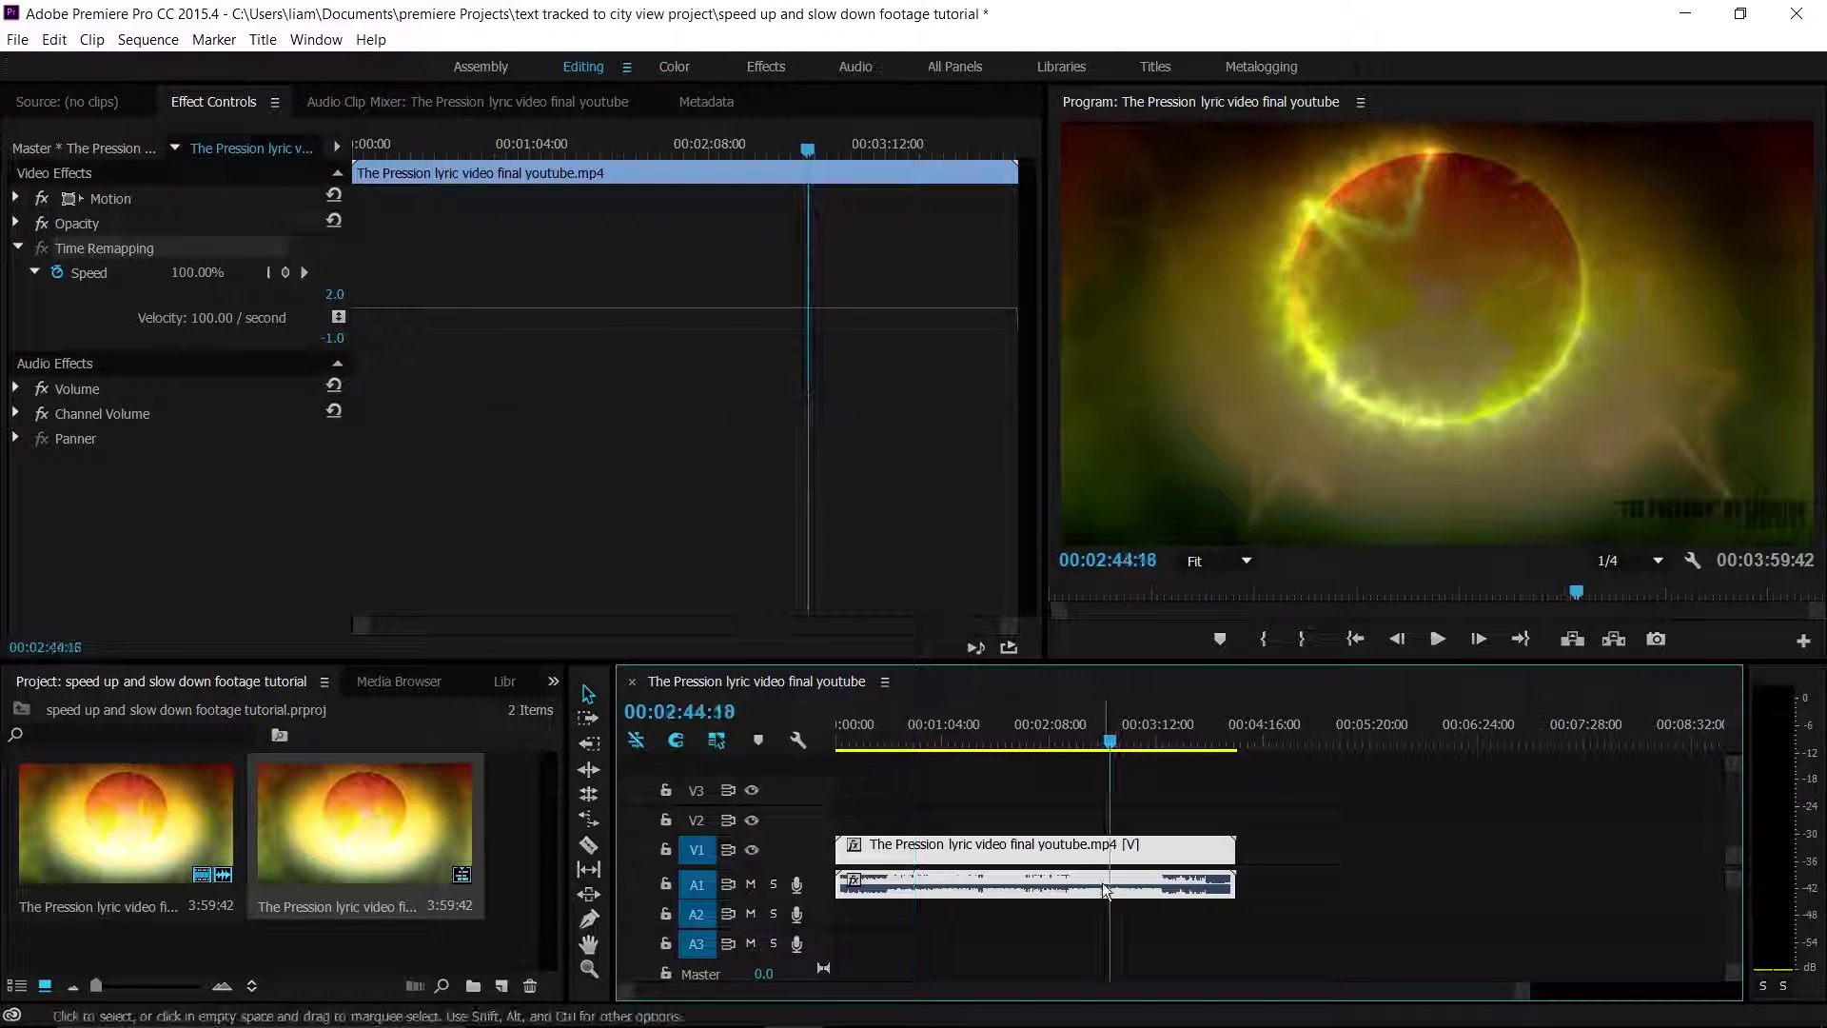
Add Time Remapping speed keyframes at 00:01:16:49 and 00:02:05:51
click(1110, 743)
drag(1110, 743, 965, 750)
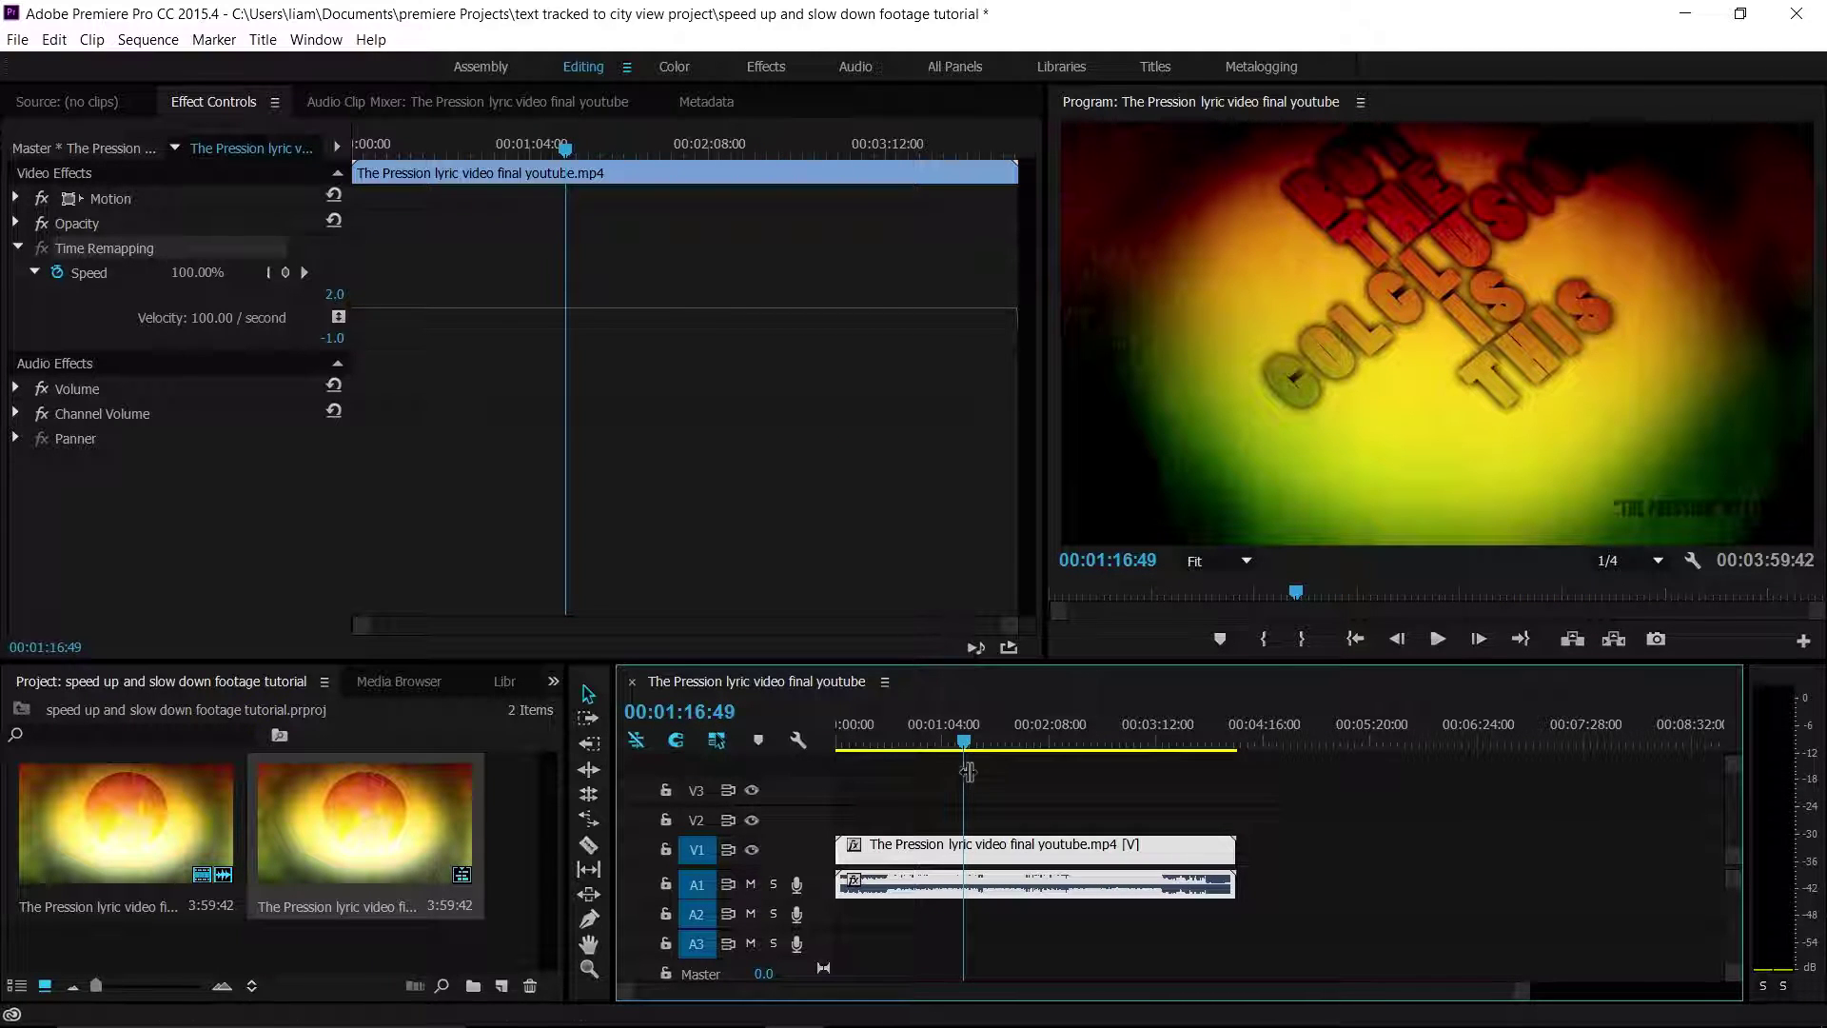
click(284, 272)
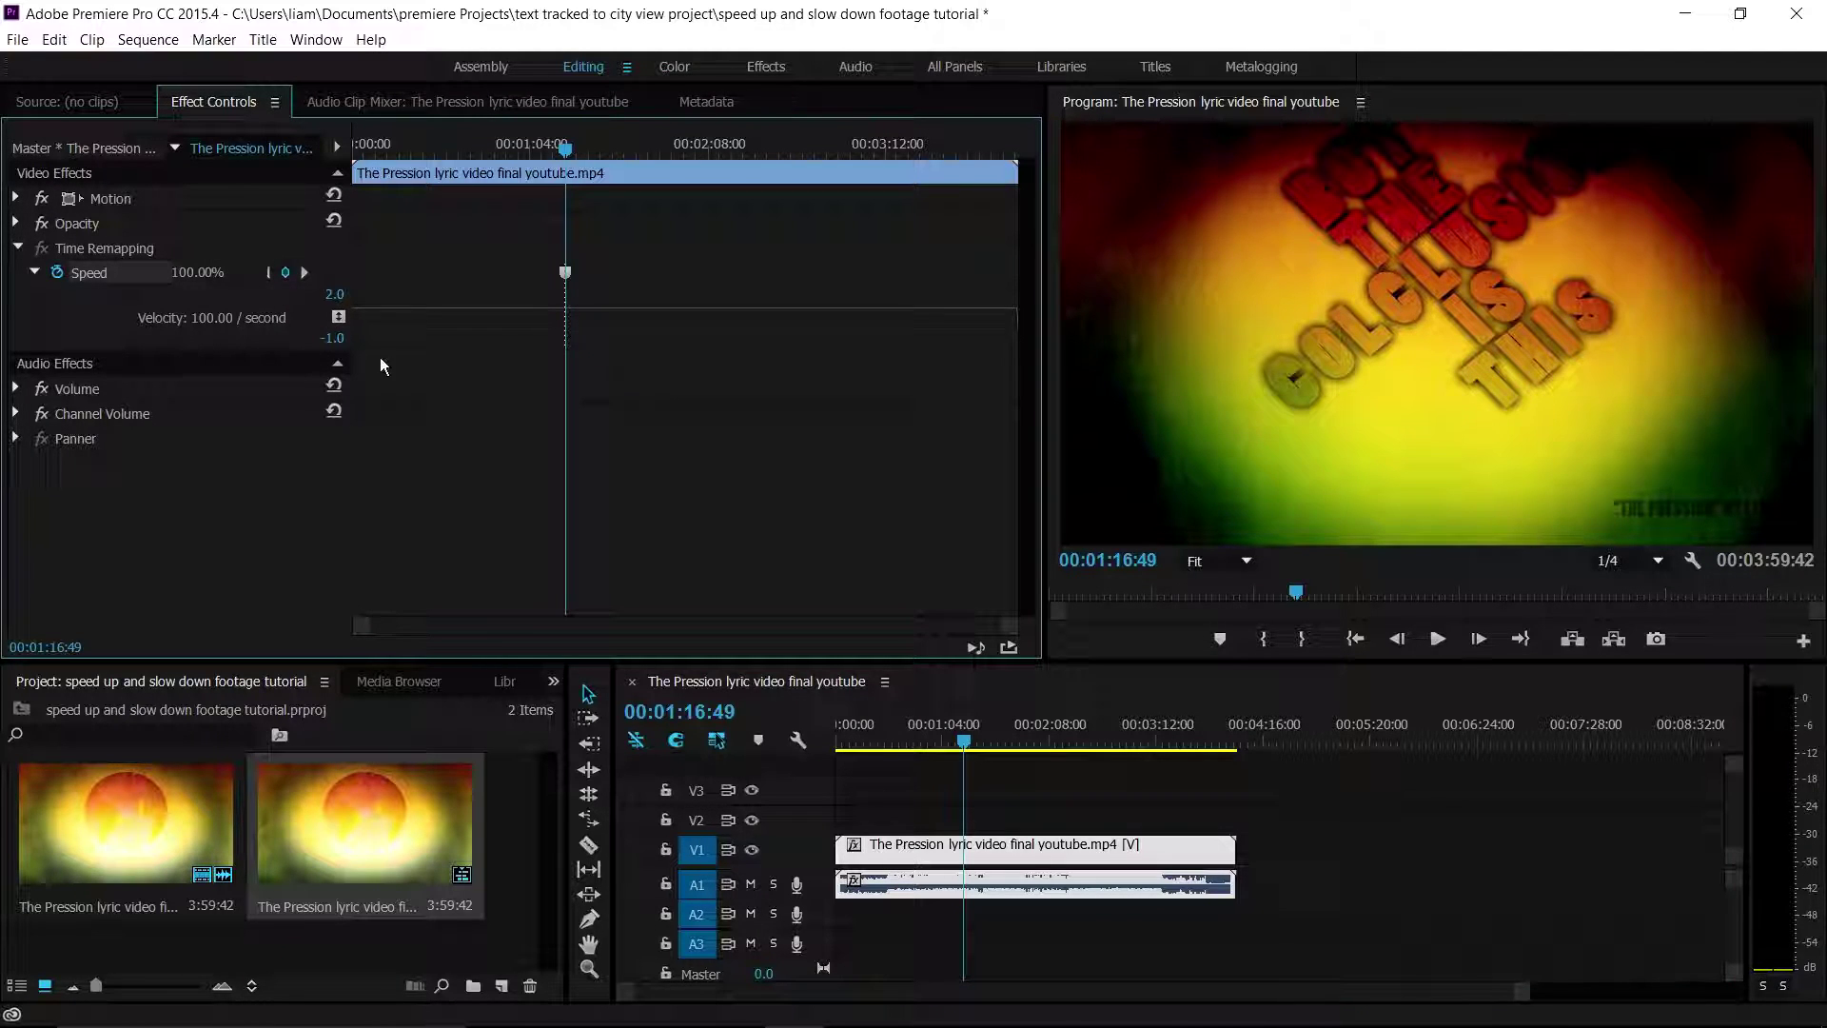
click(565, 274)
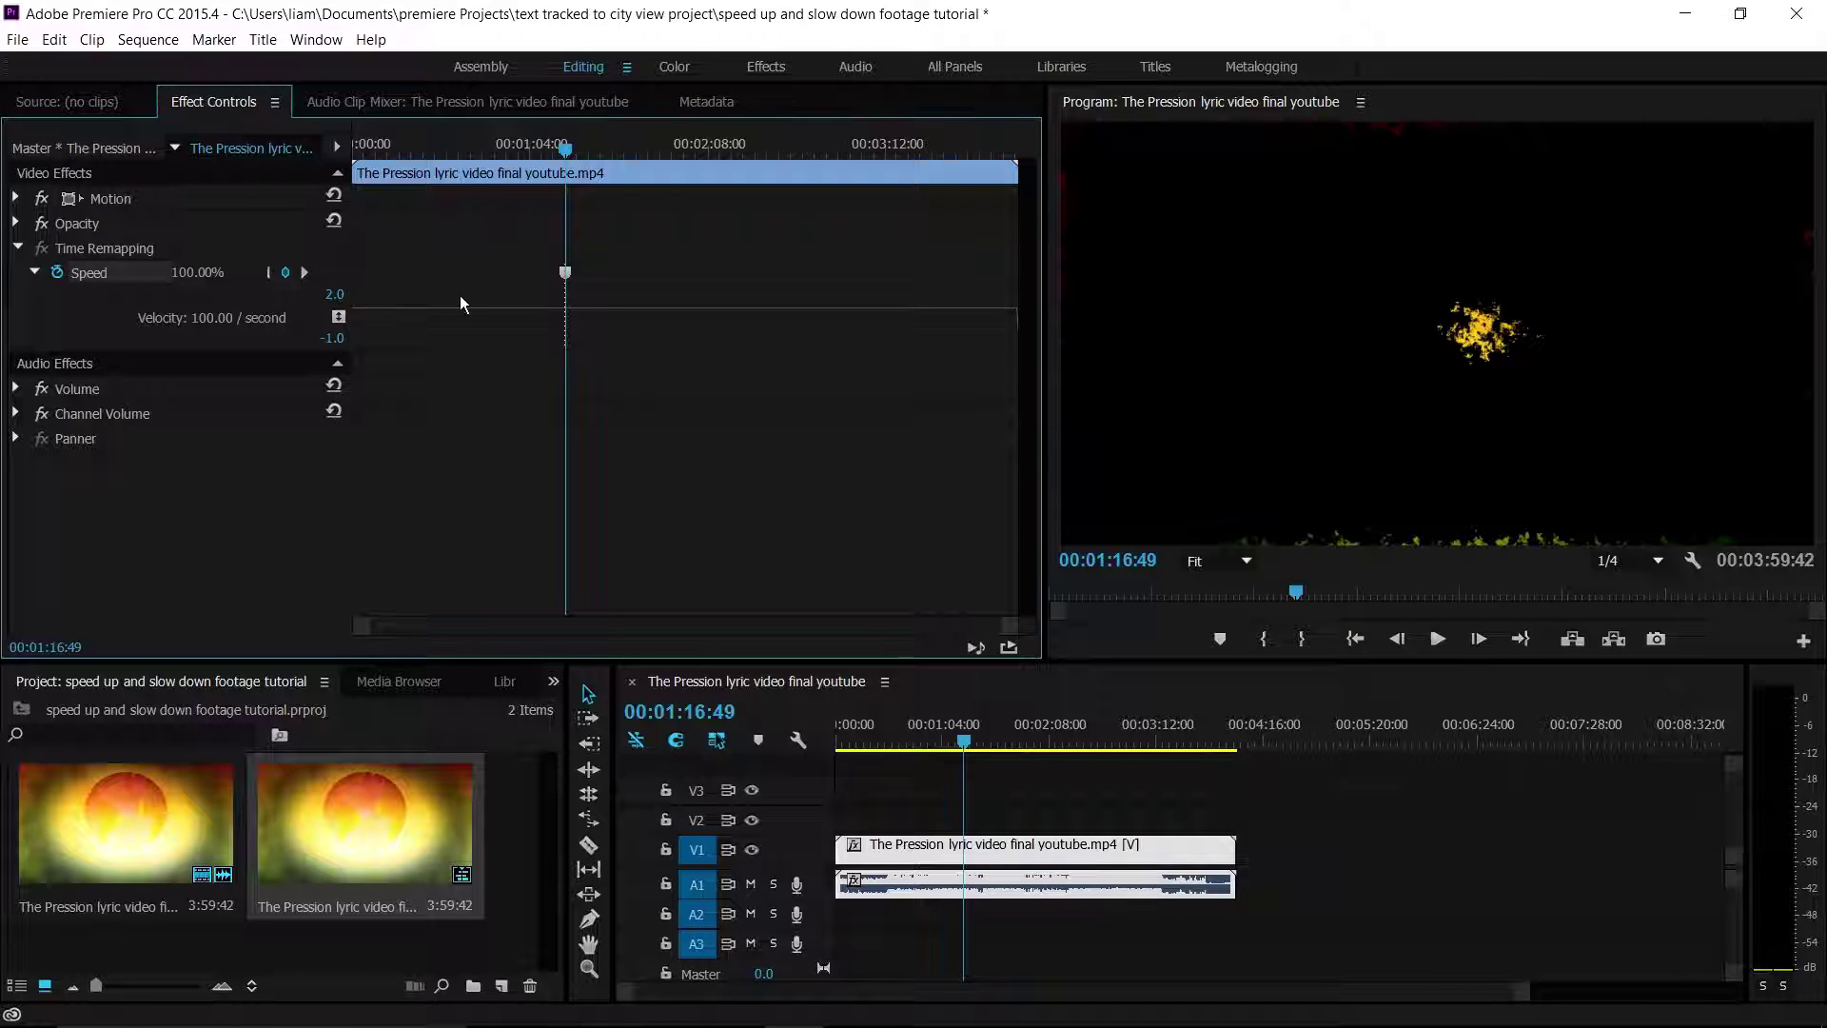
drag(565, 150, 702, 167)
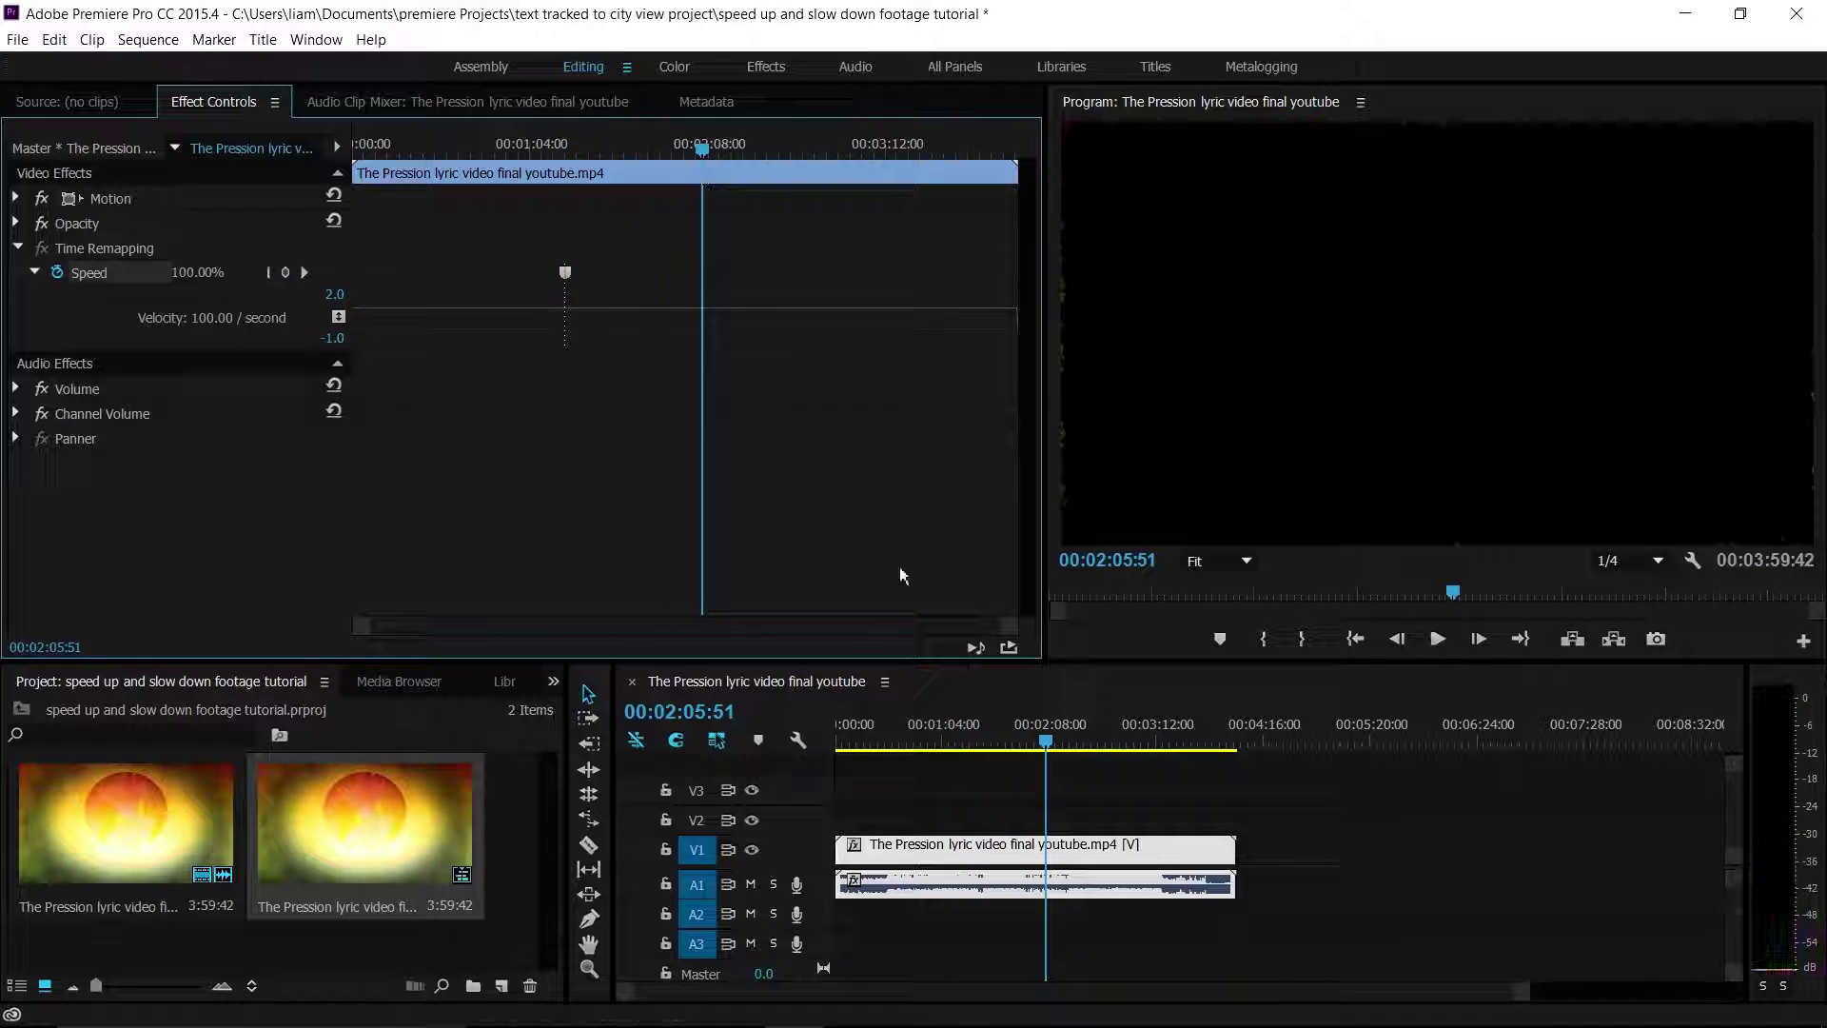
click(286, 273)
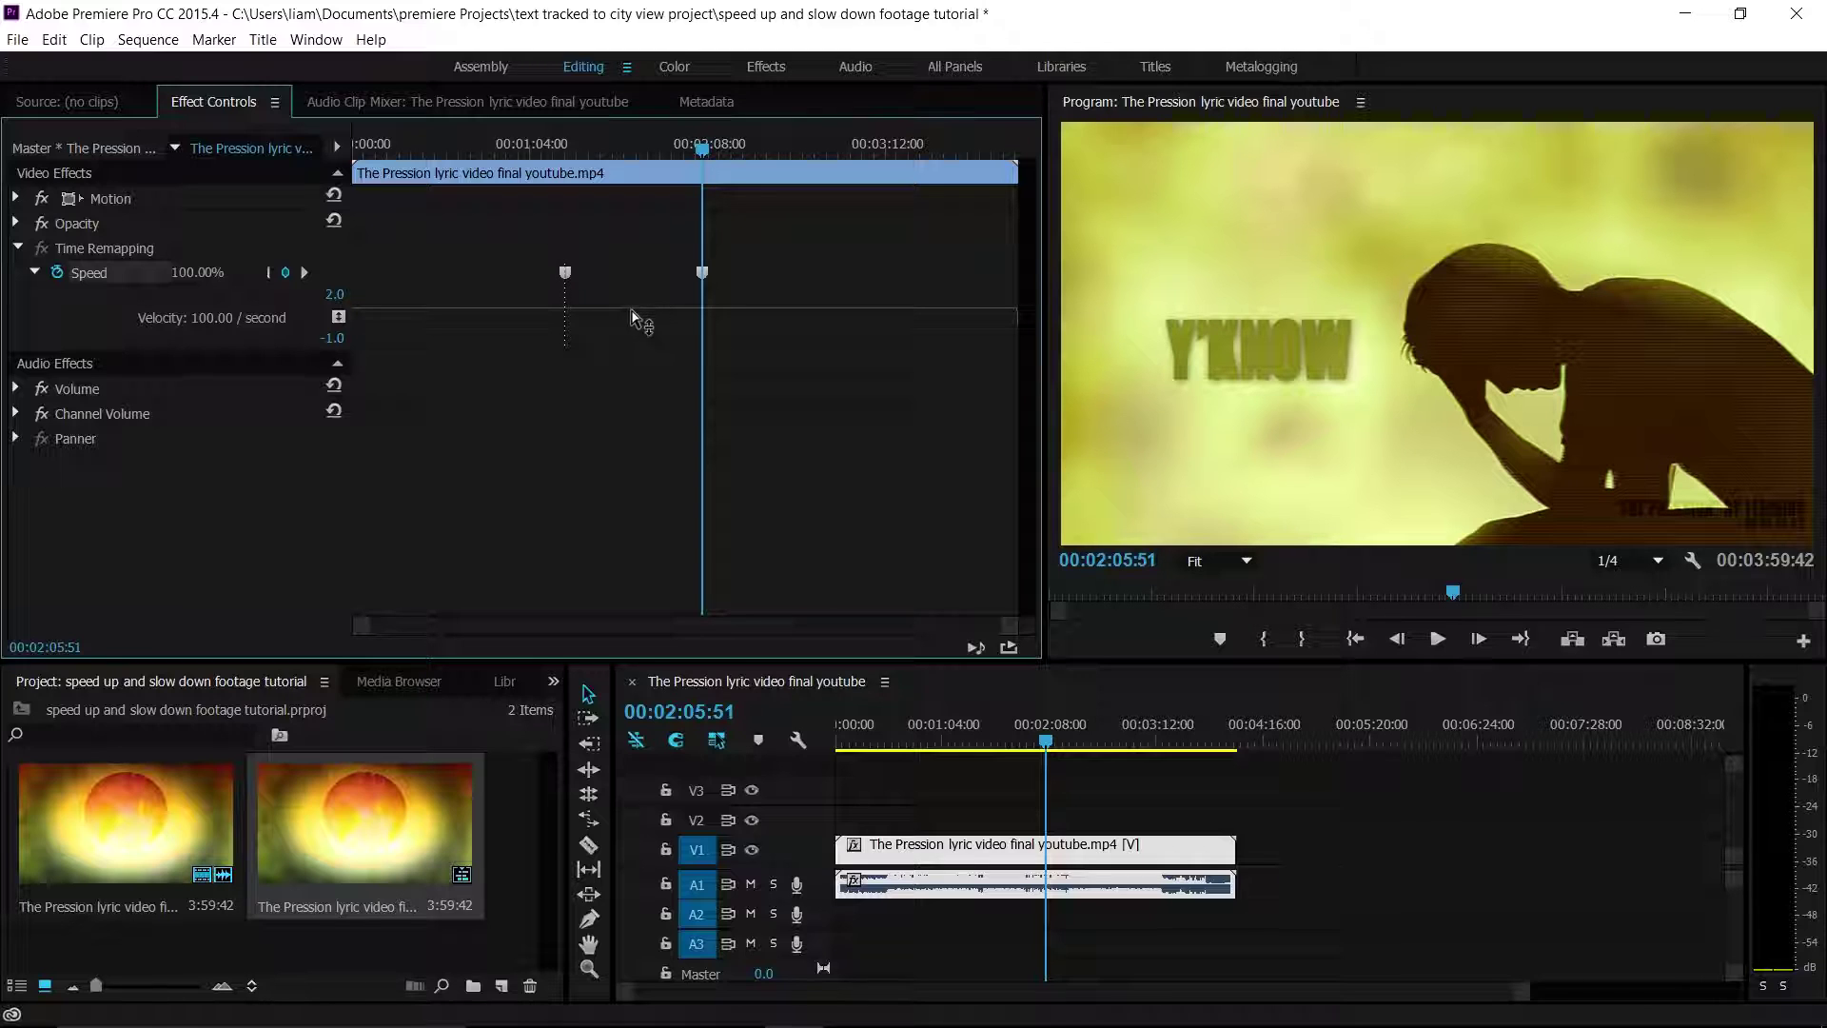
Raise the speed between the two keyframes to 200% and preview the faster section
drag(627, 319, 628, 290)
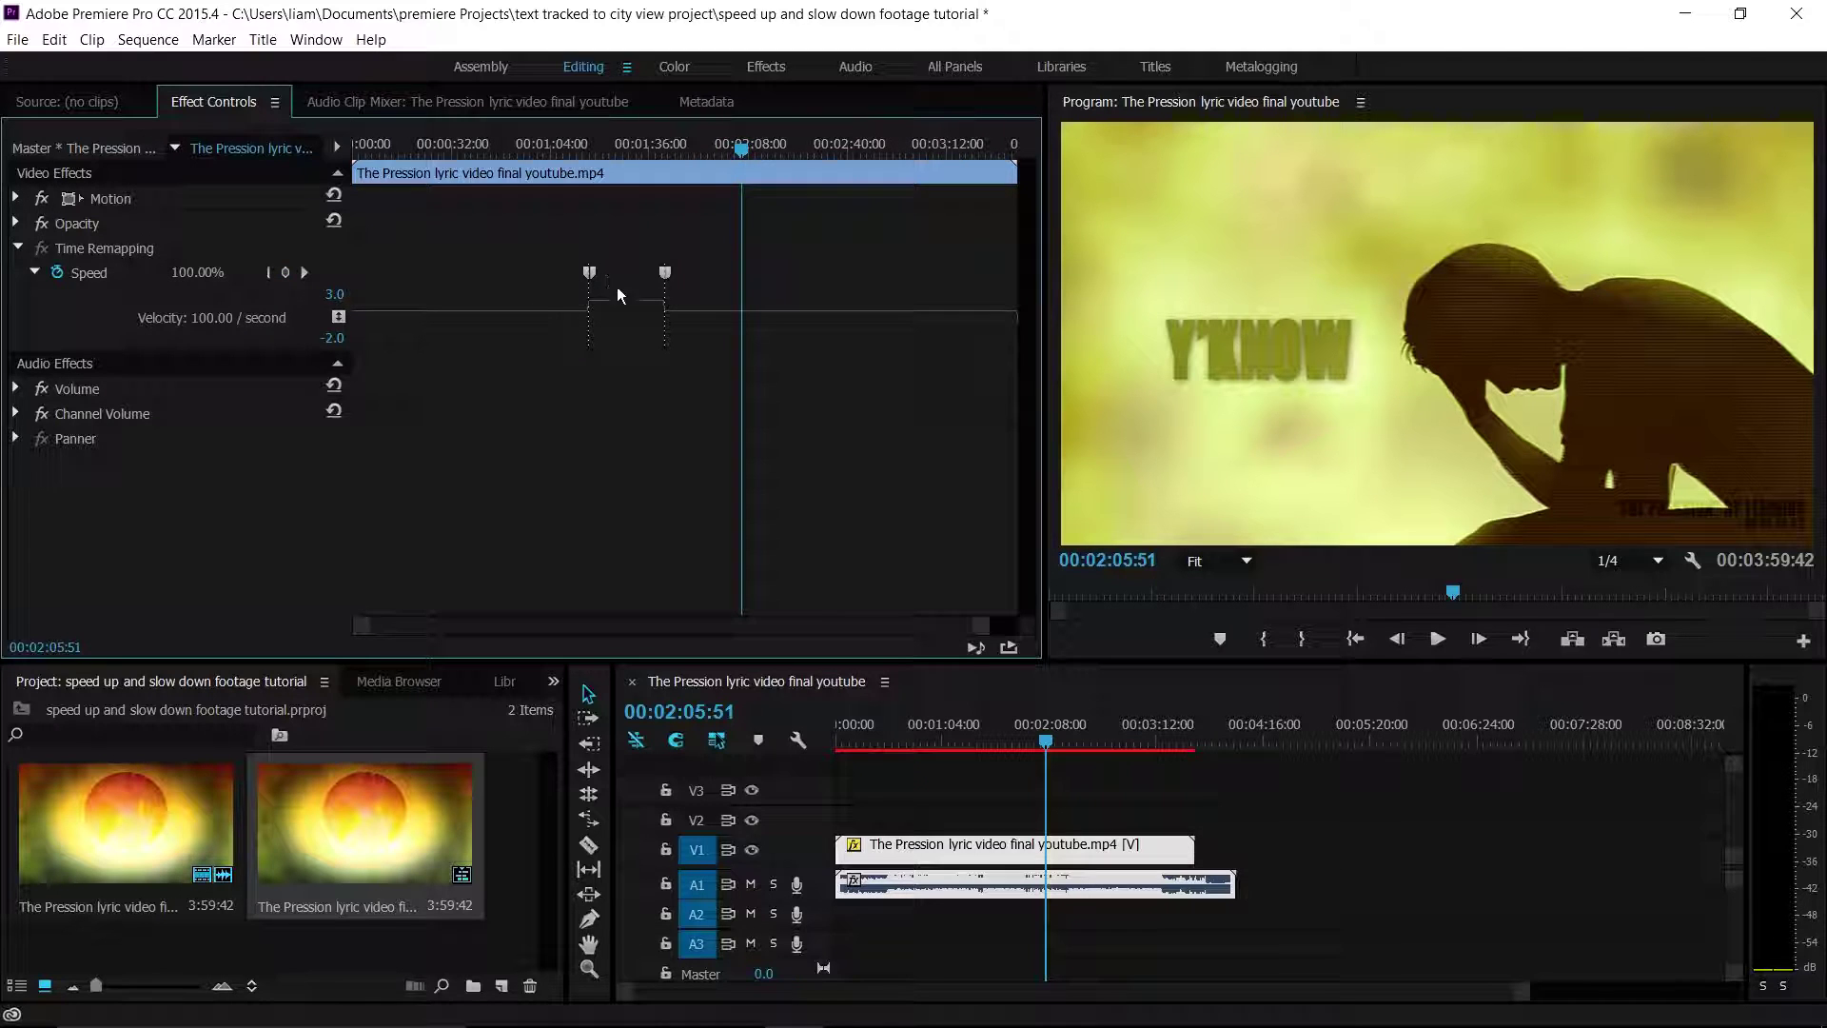
drag(671, 147, 624, 148)
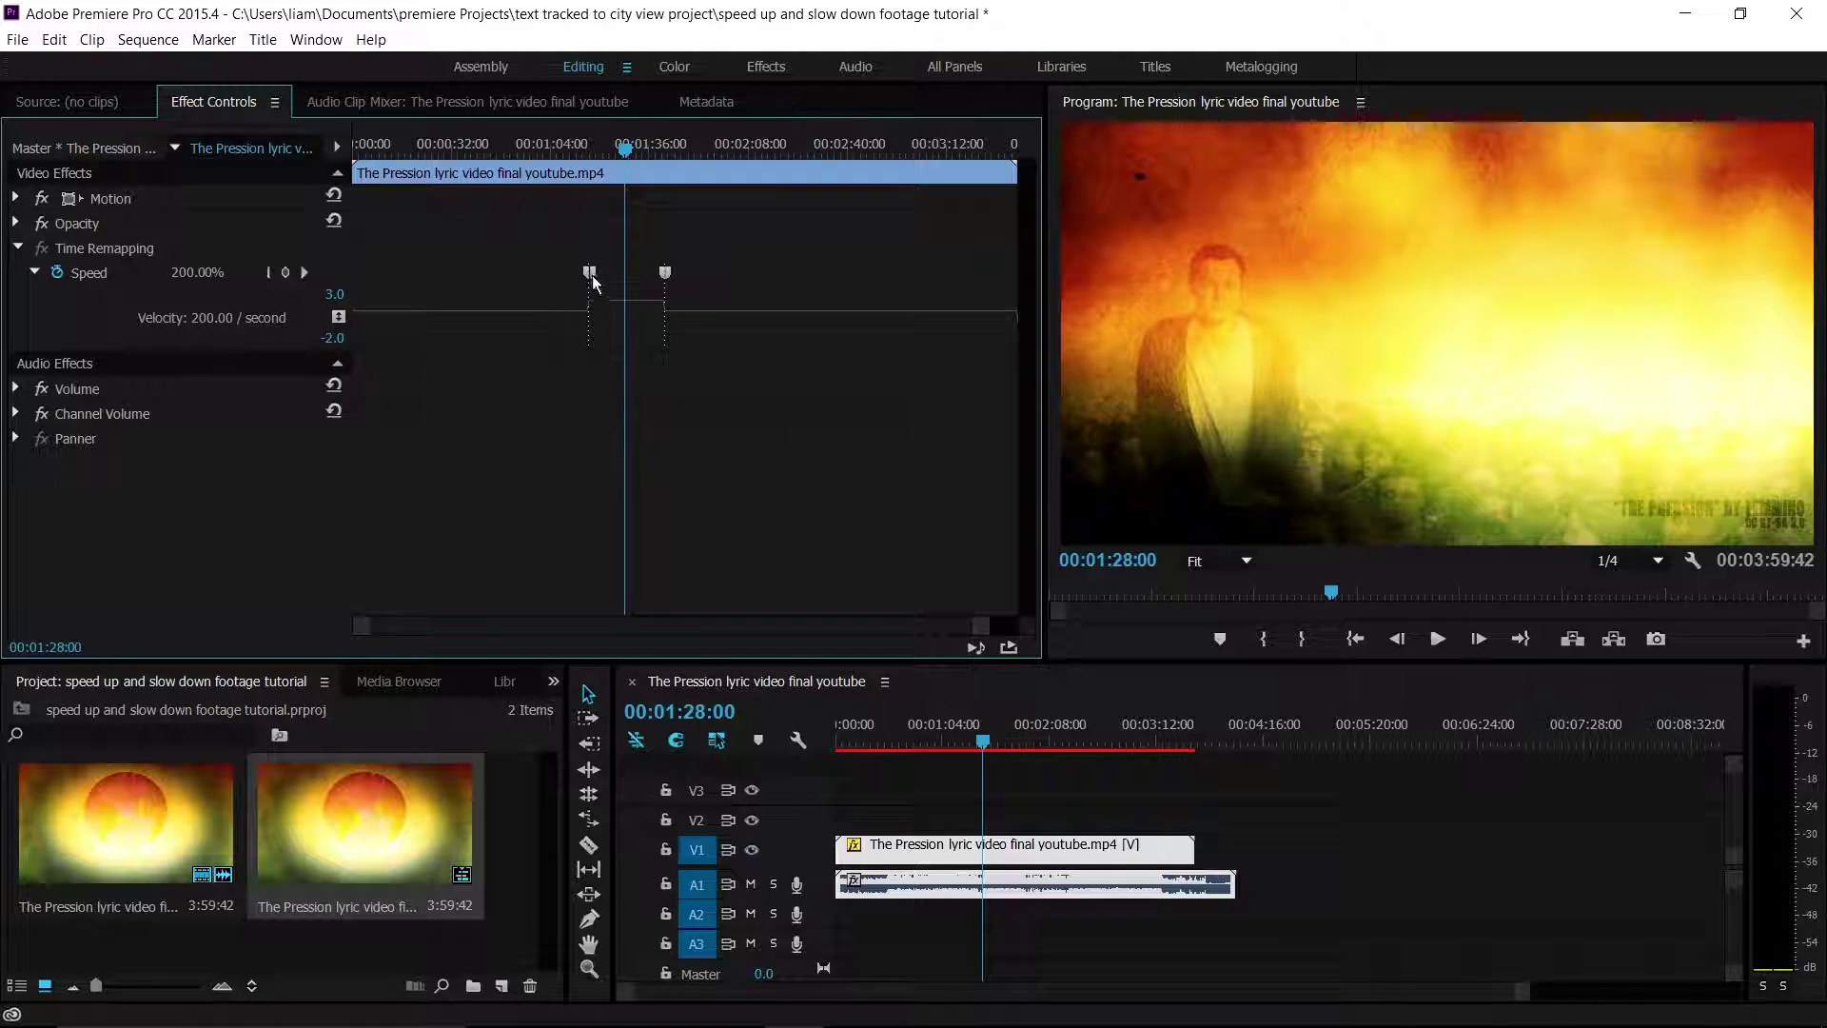
mouse_move(617, 151)
mouse_down()
mouse_move(578, 152)
mouse_move(625, 167)
mouse_up()
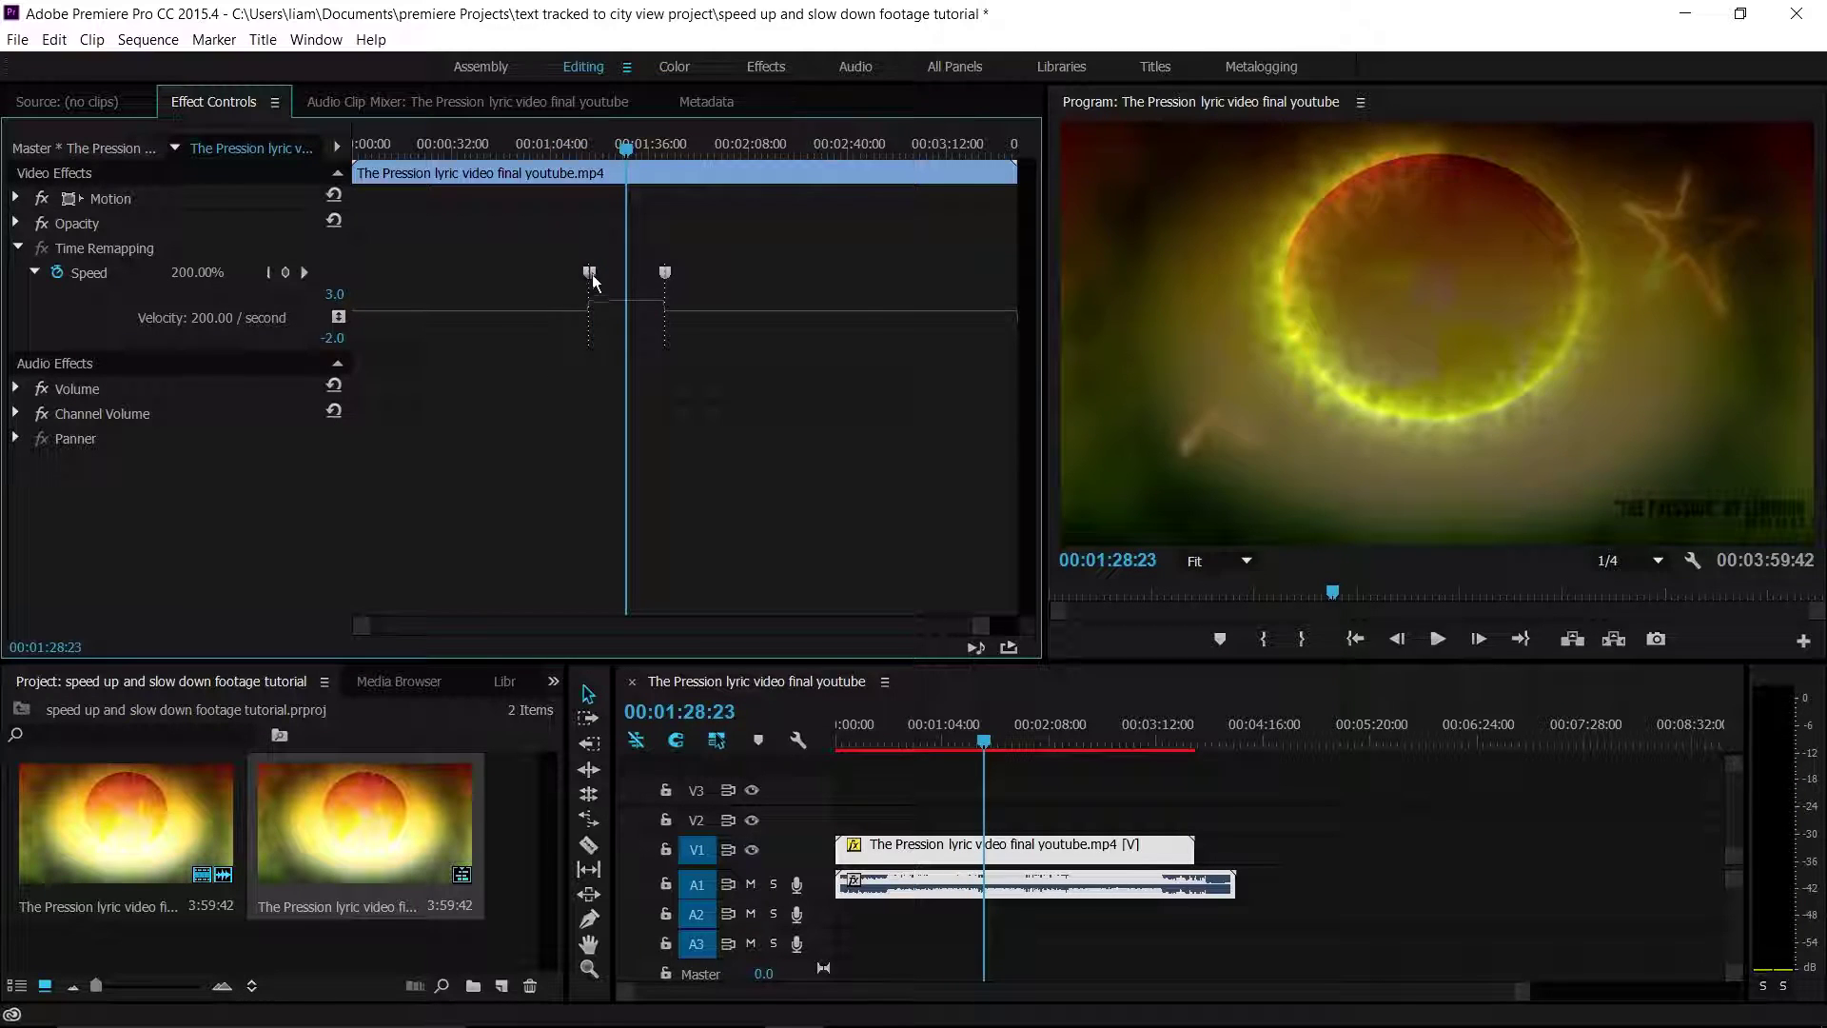
Split the first speed keyframe into a gradual ramp and preview the ramp's start
drag(591, 276, 614, 264)
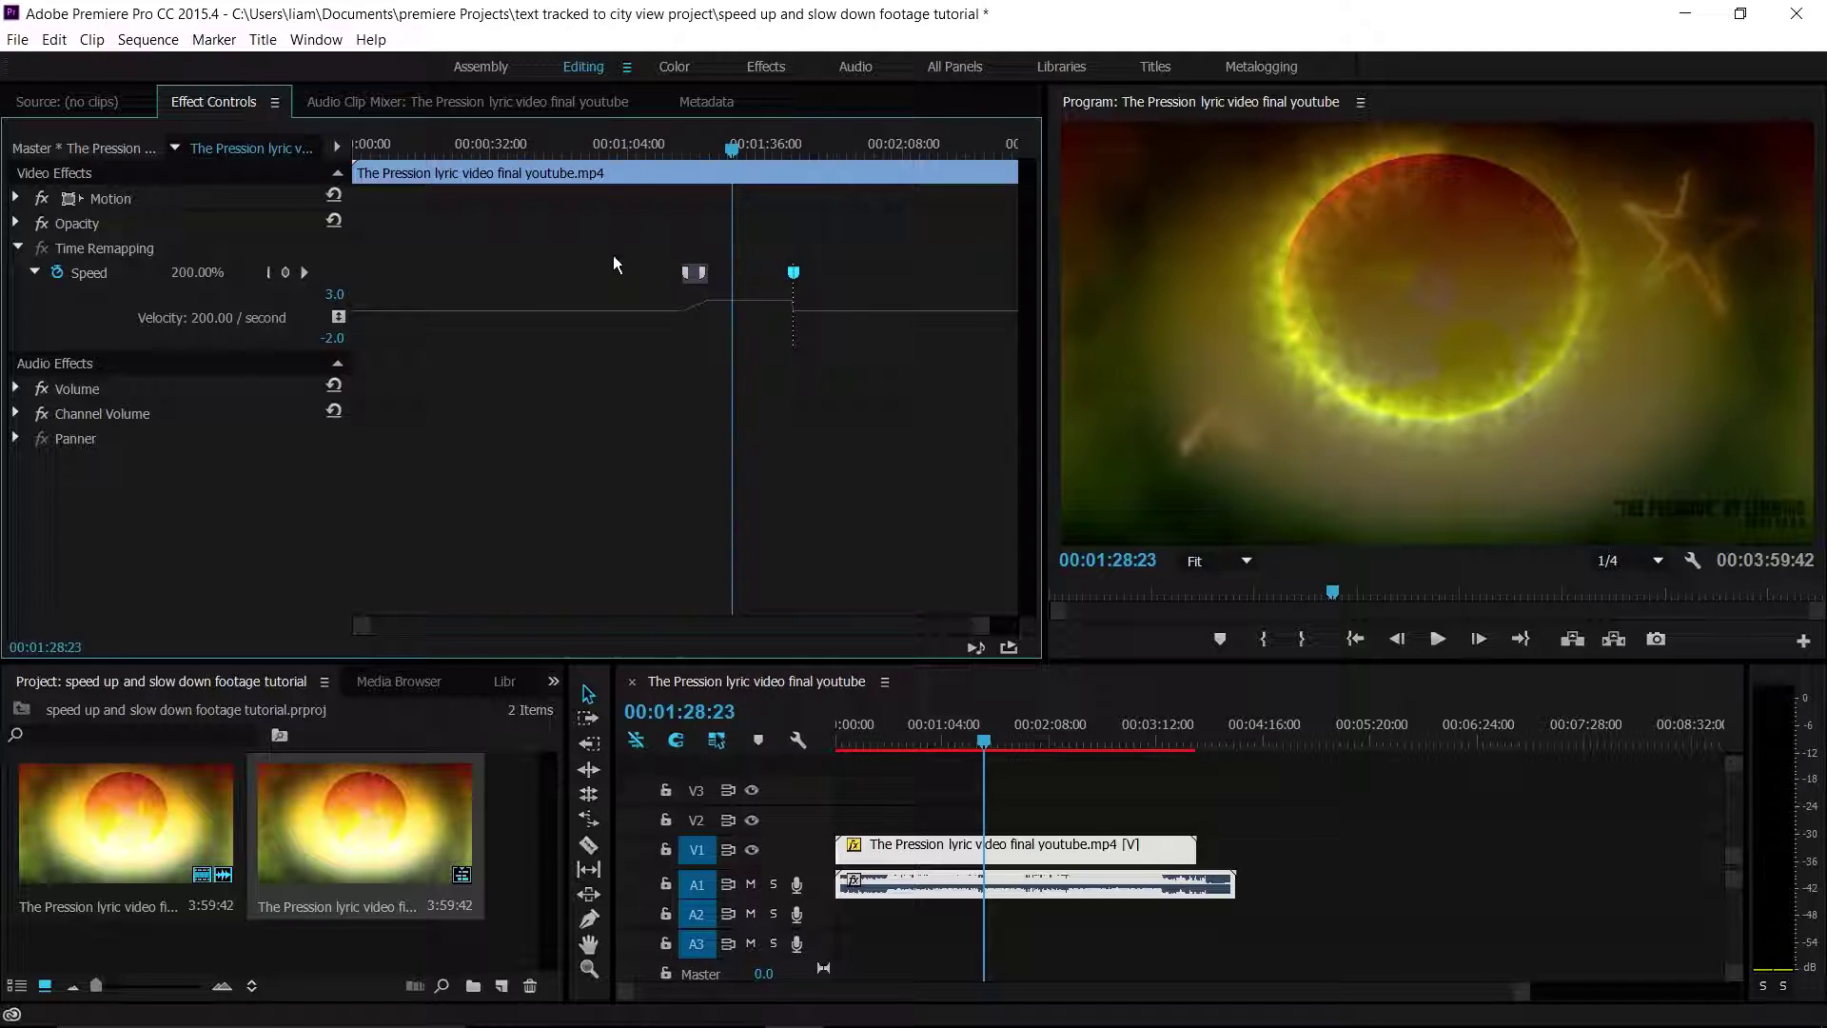
drag(644, 149, 694, 380)
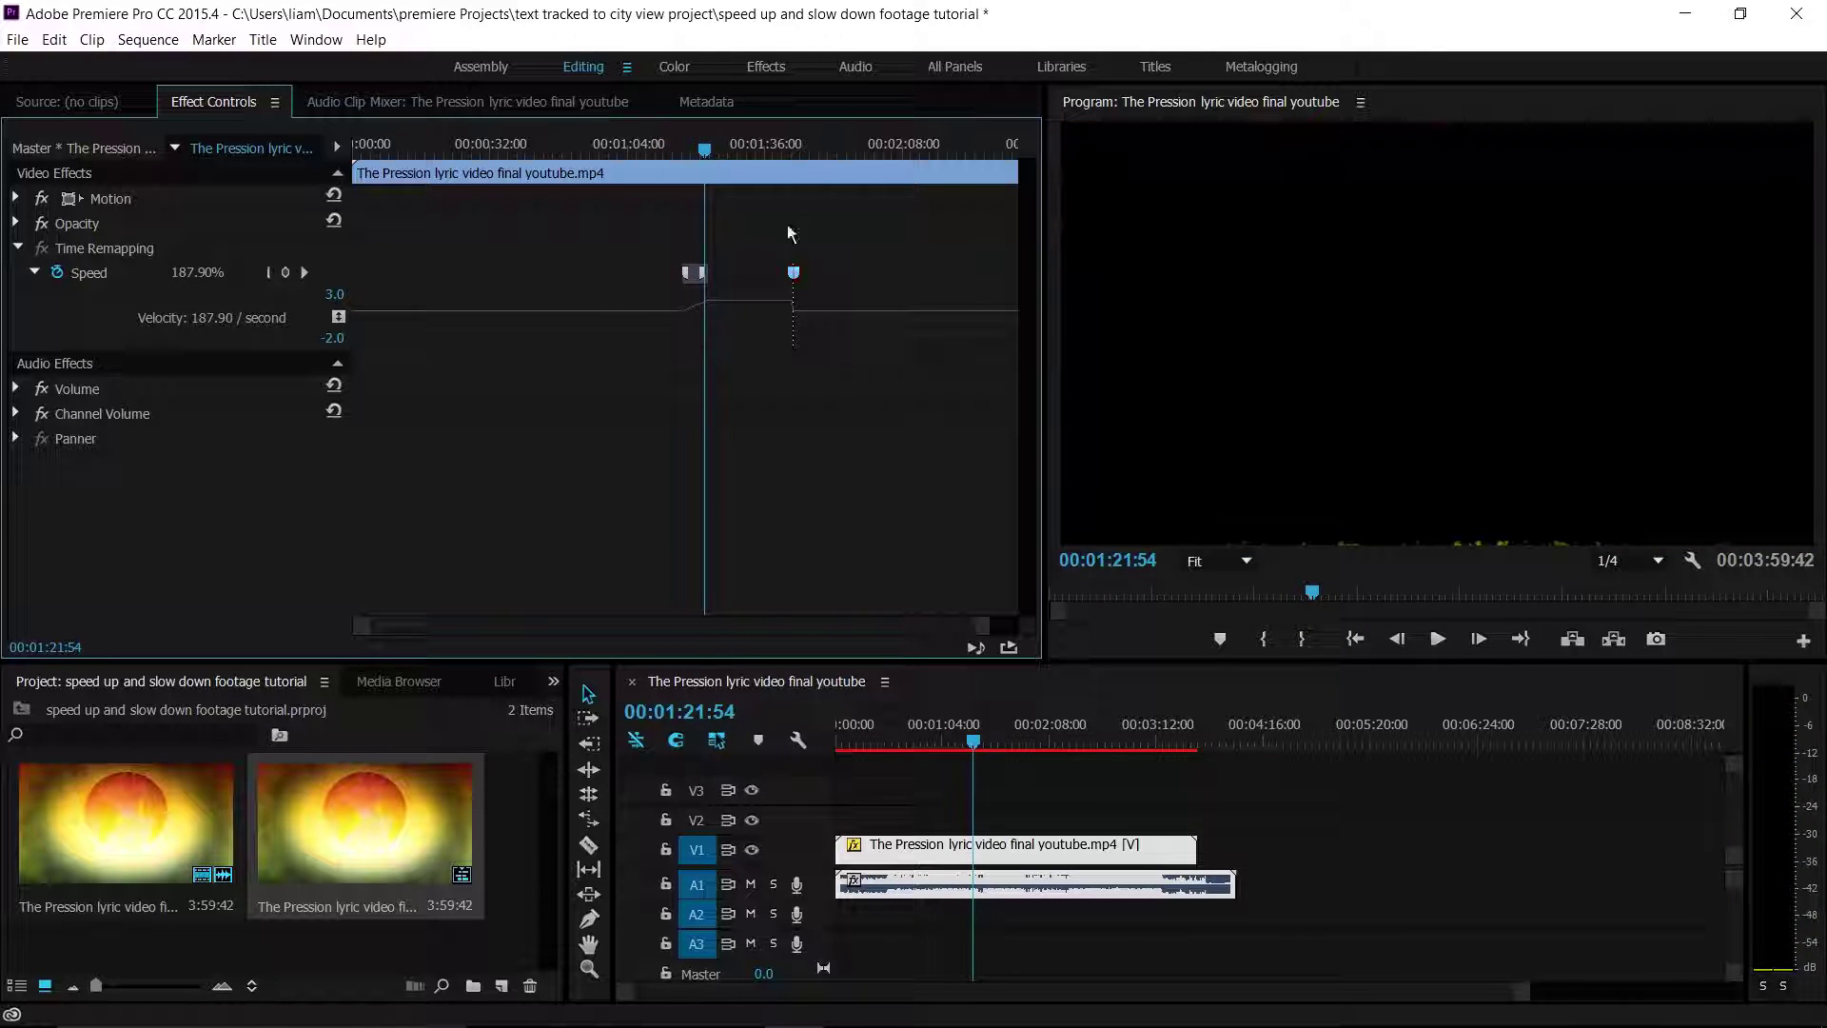
click(793, 283)
Ramp the second speed keyframe and slow the opening section to 60% speed
drag(792, 284, 769, 277)
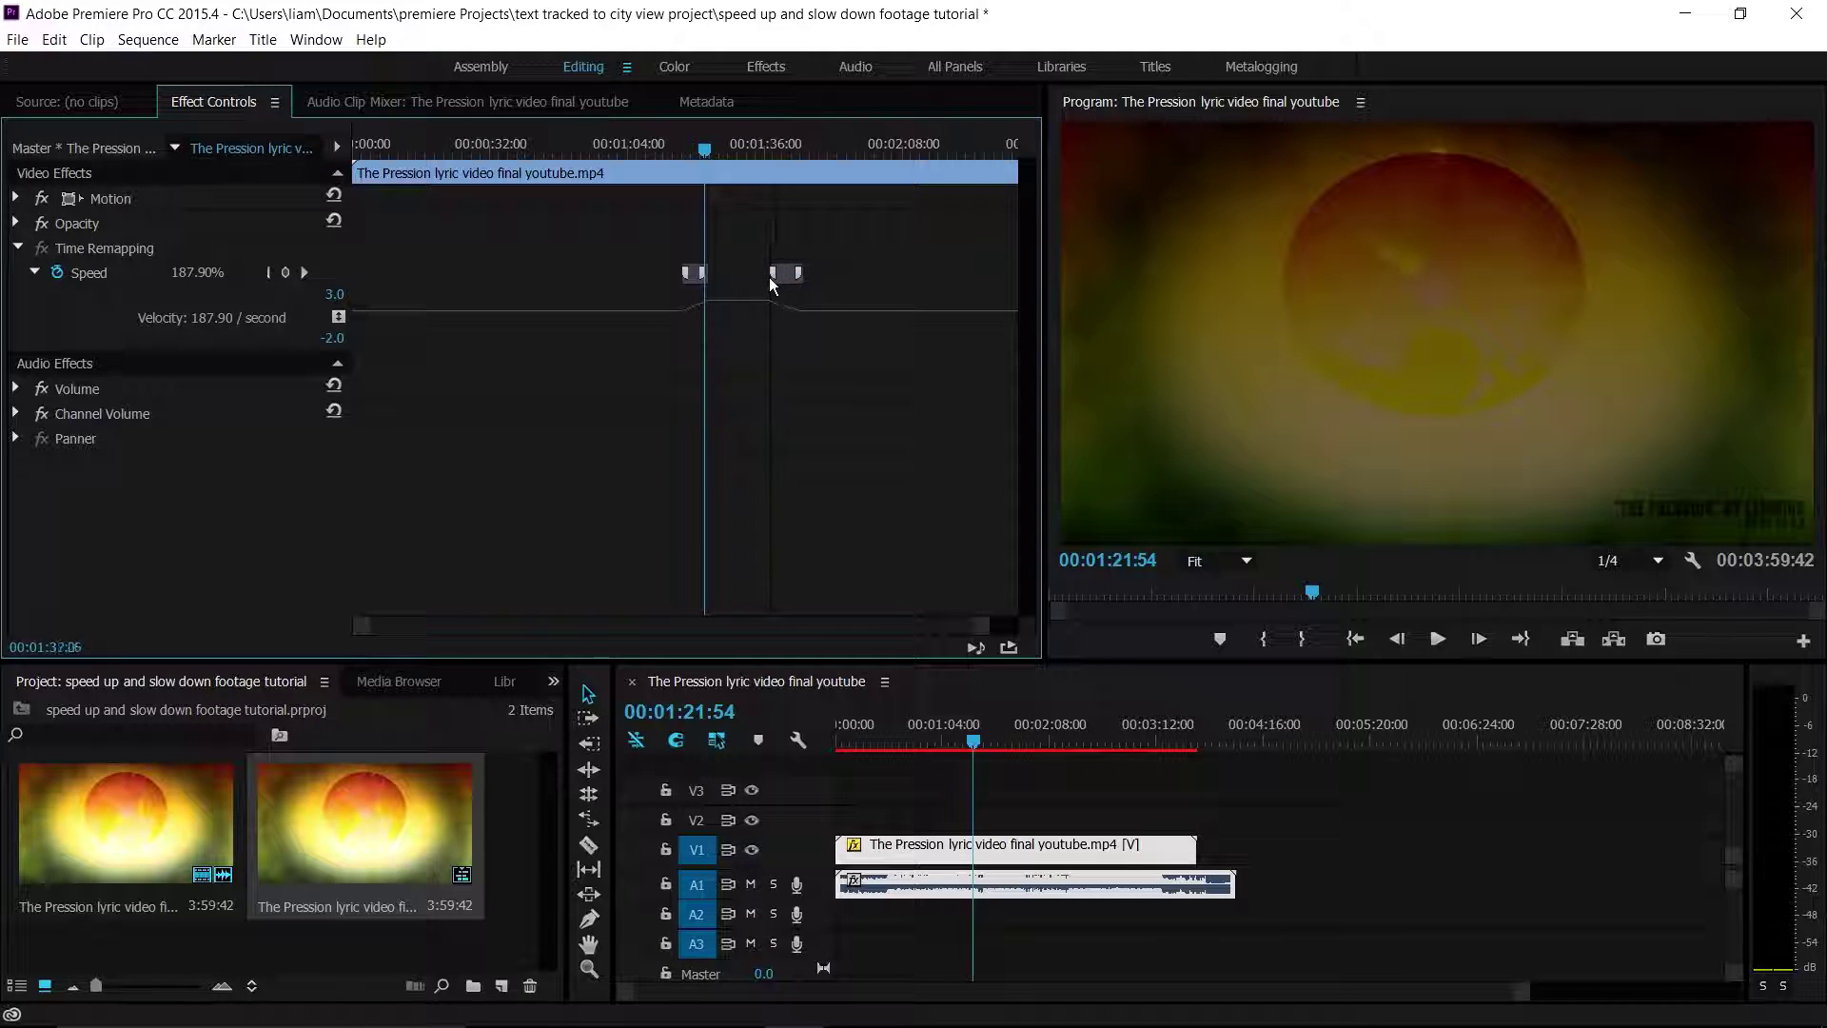
drag(705, 147, 462, 249)
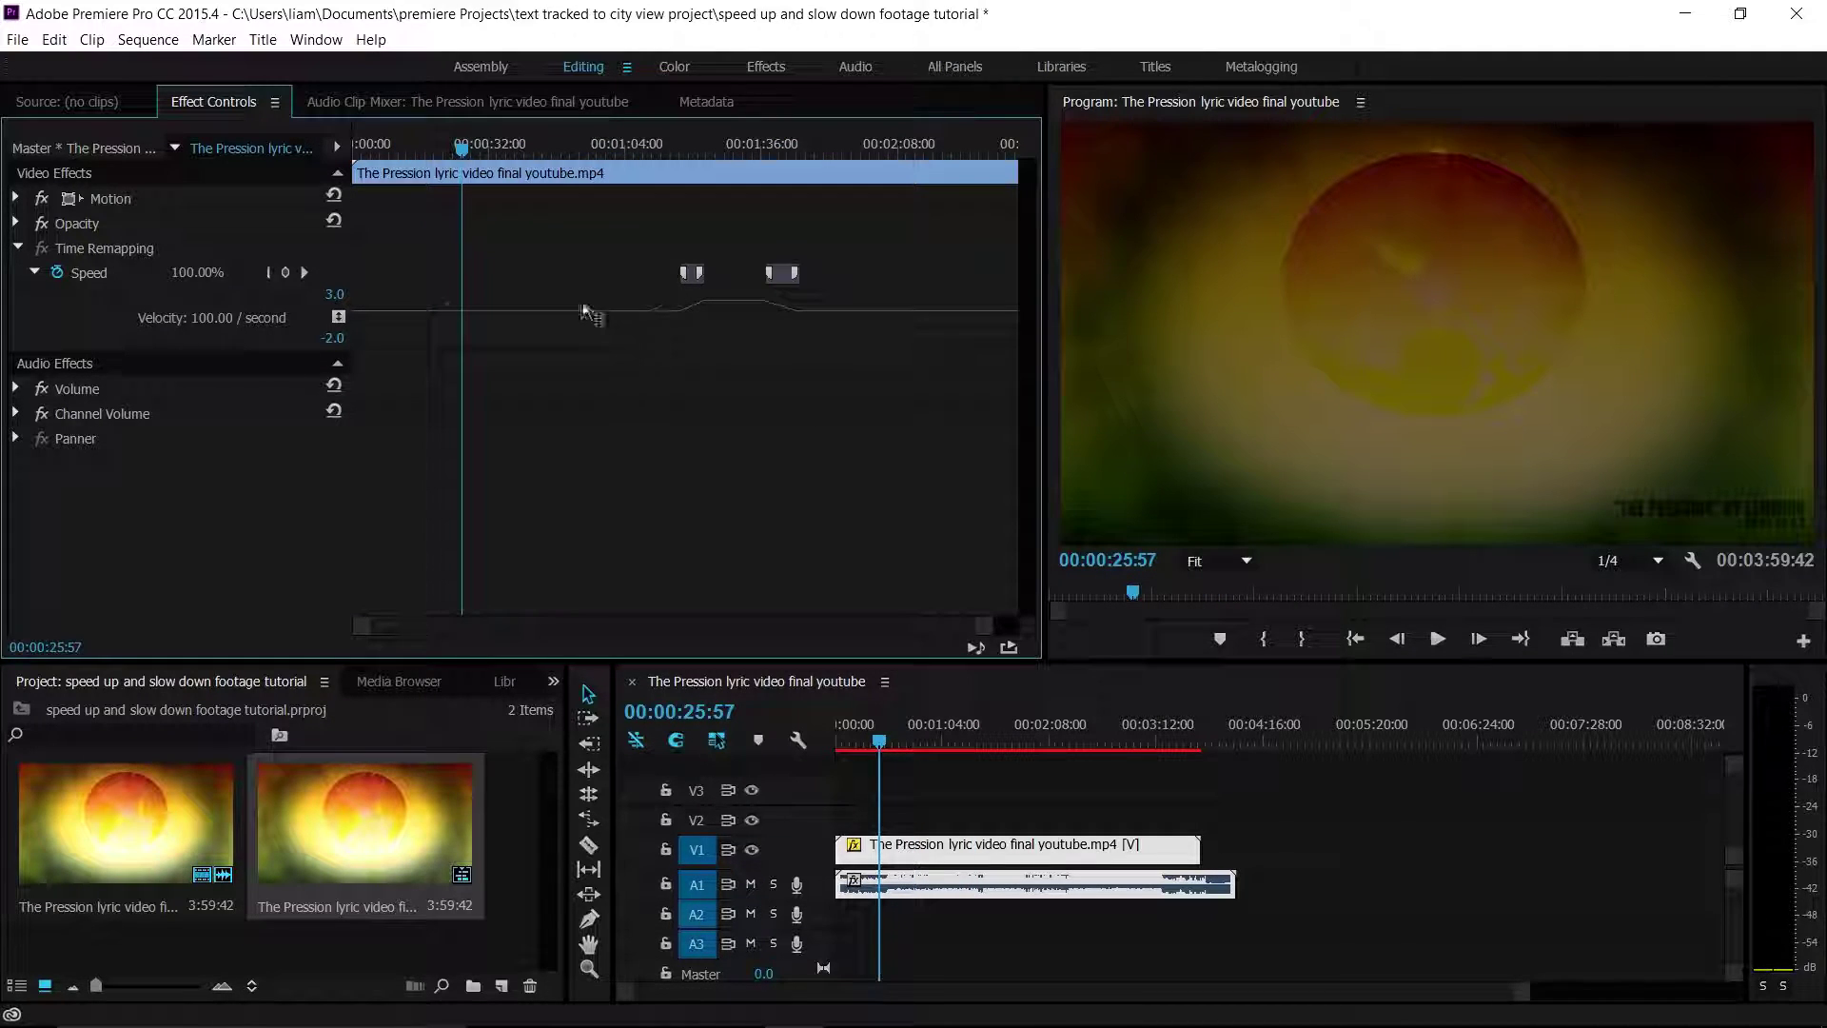
drag(416, 310, 397, 374)
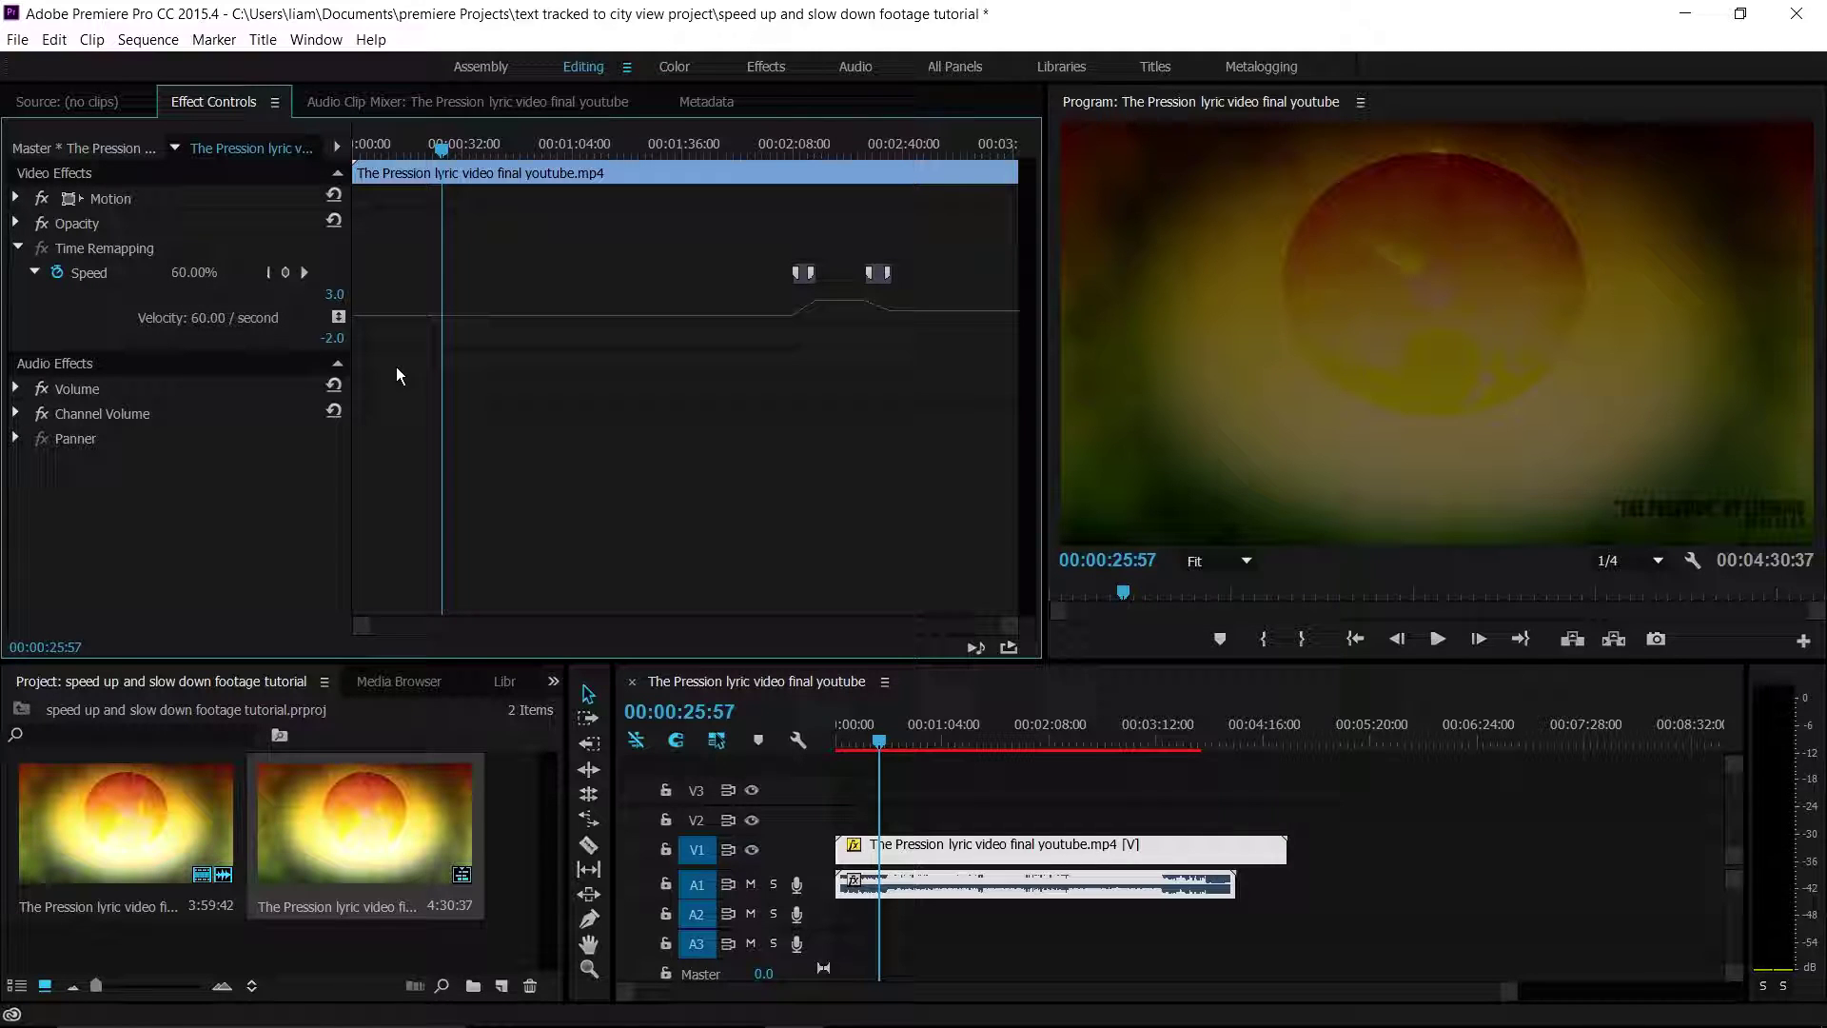
Add speed keyframes ending at 1:14:18 and drop the section between them to 1% speed
click(283, 275)
drag(444, 147, 609, 162)
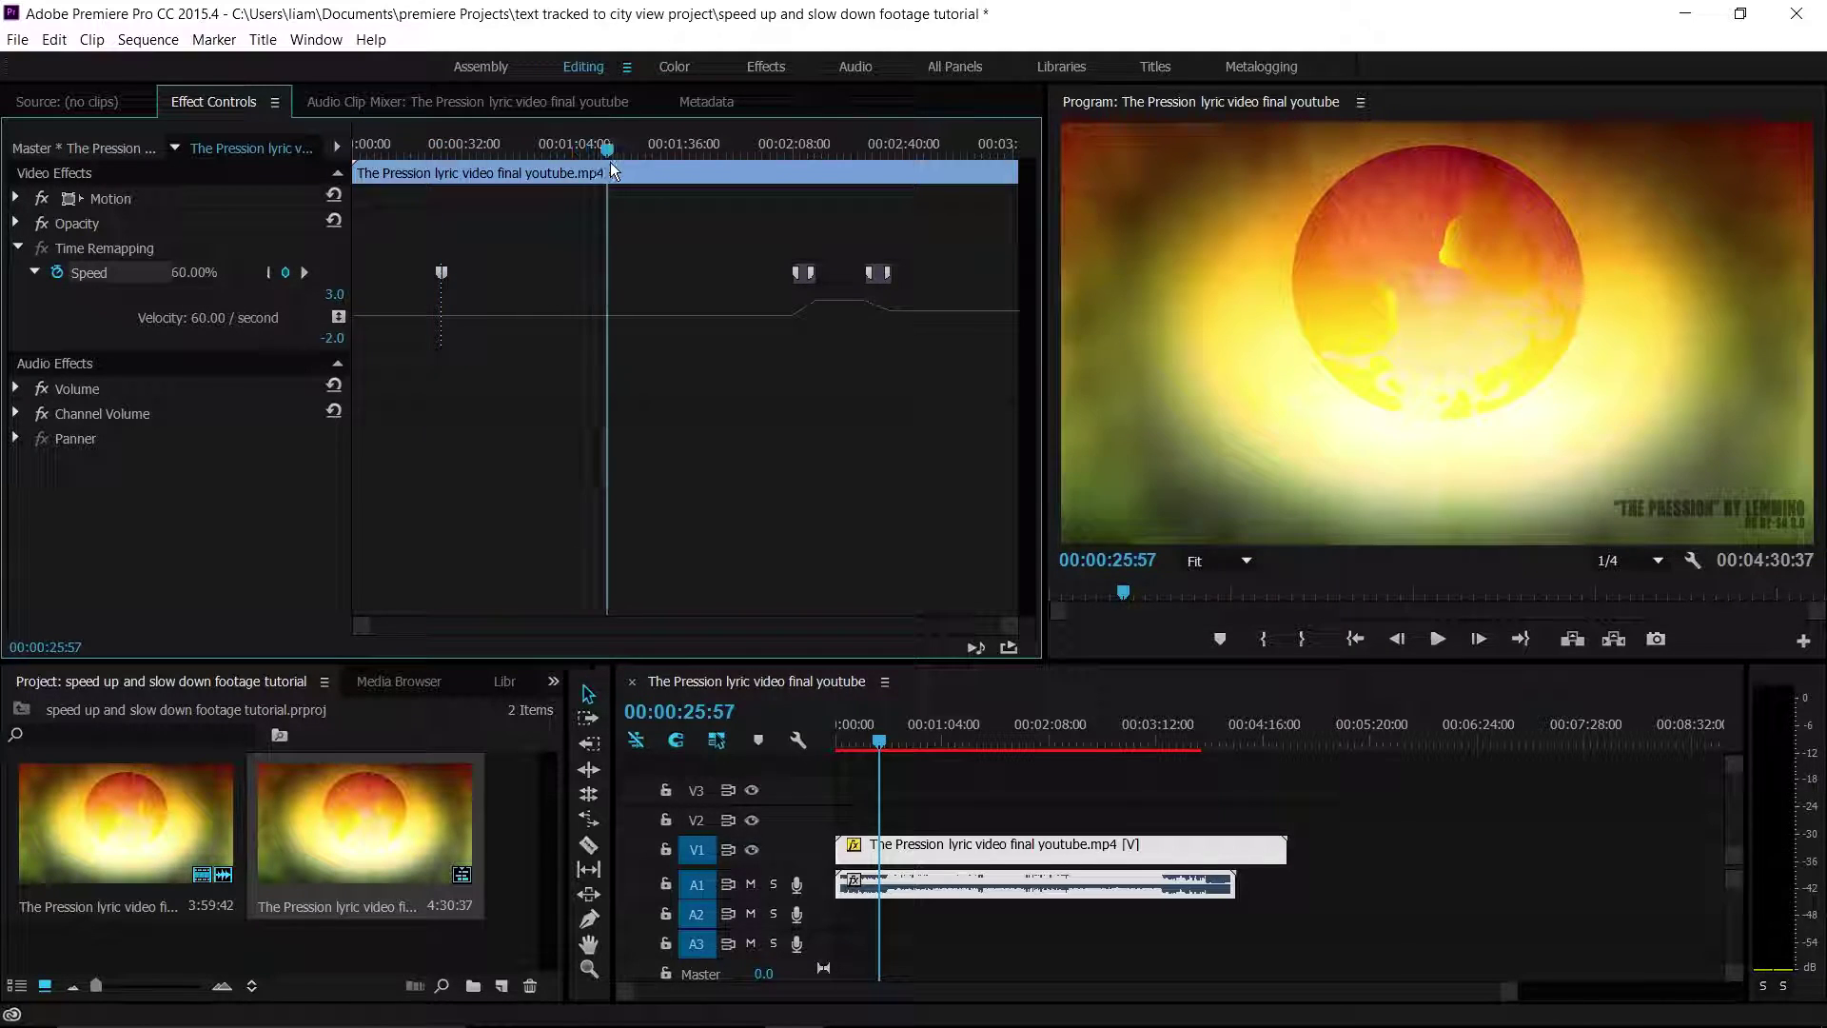
click(285, 273)
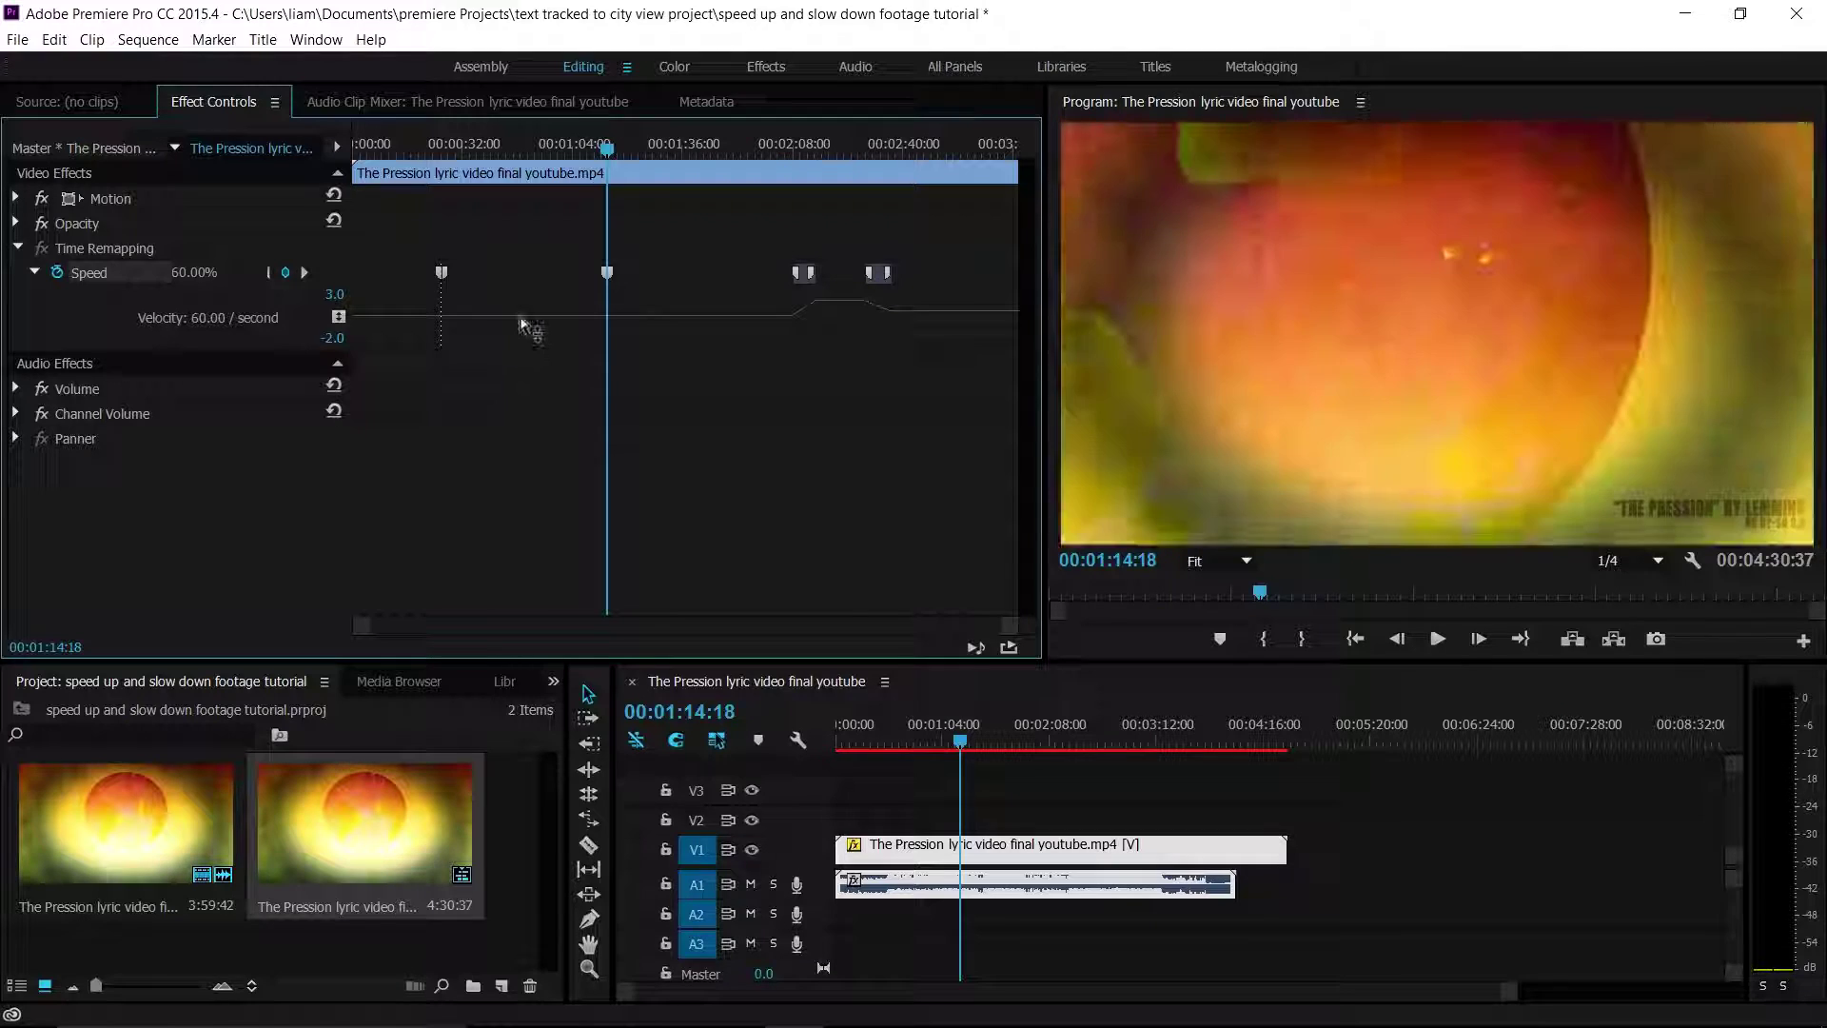
drag(521, 324, 523, 407)
drag(409, 157, 808, 203)
drag(940, 742, 1635, 815)
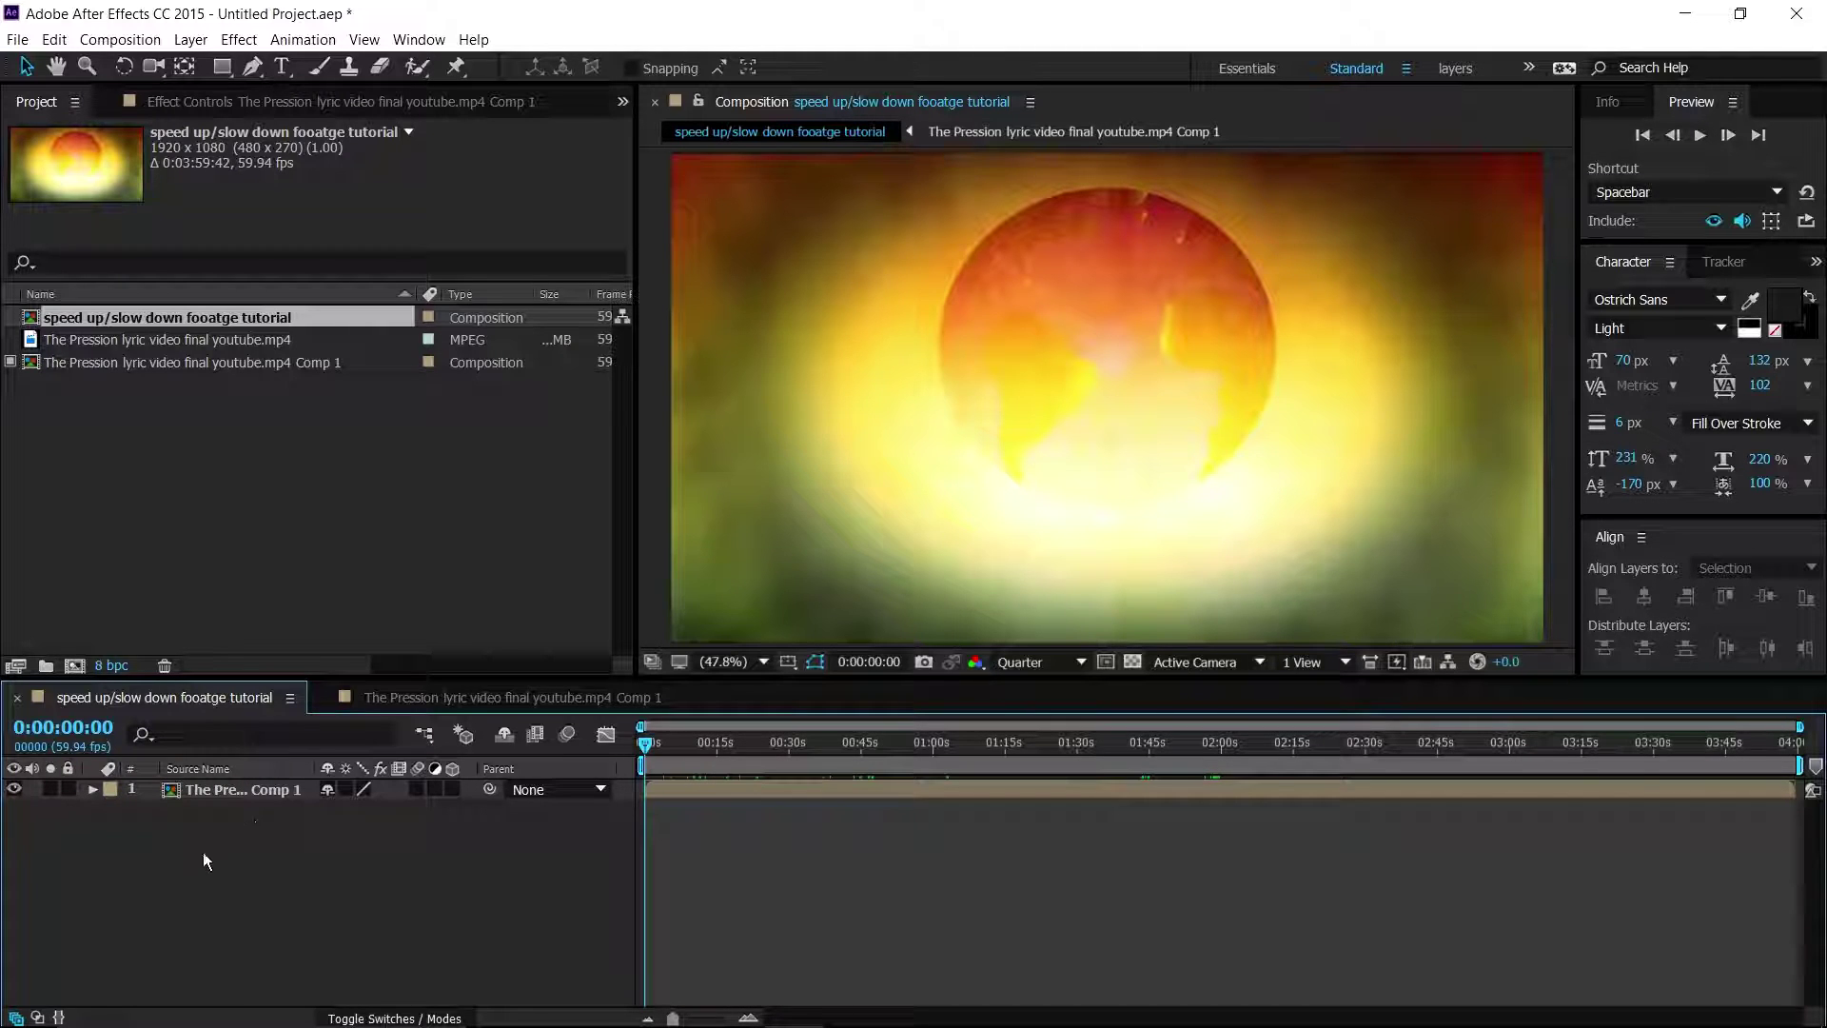
click(255, 791)
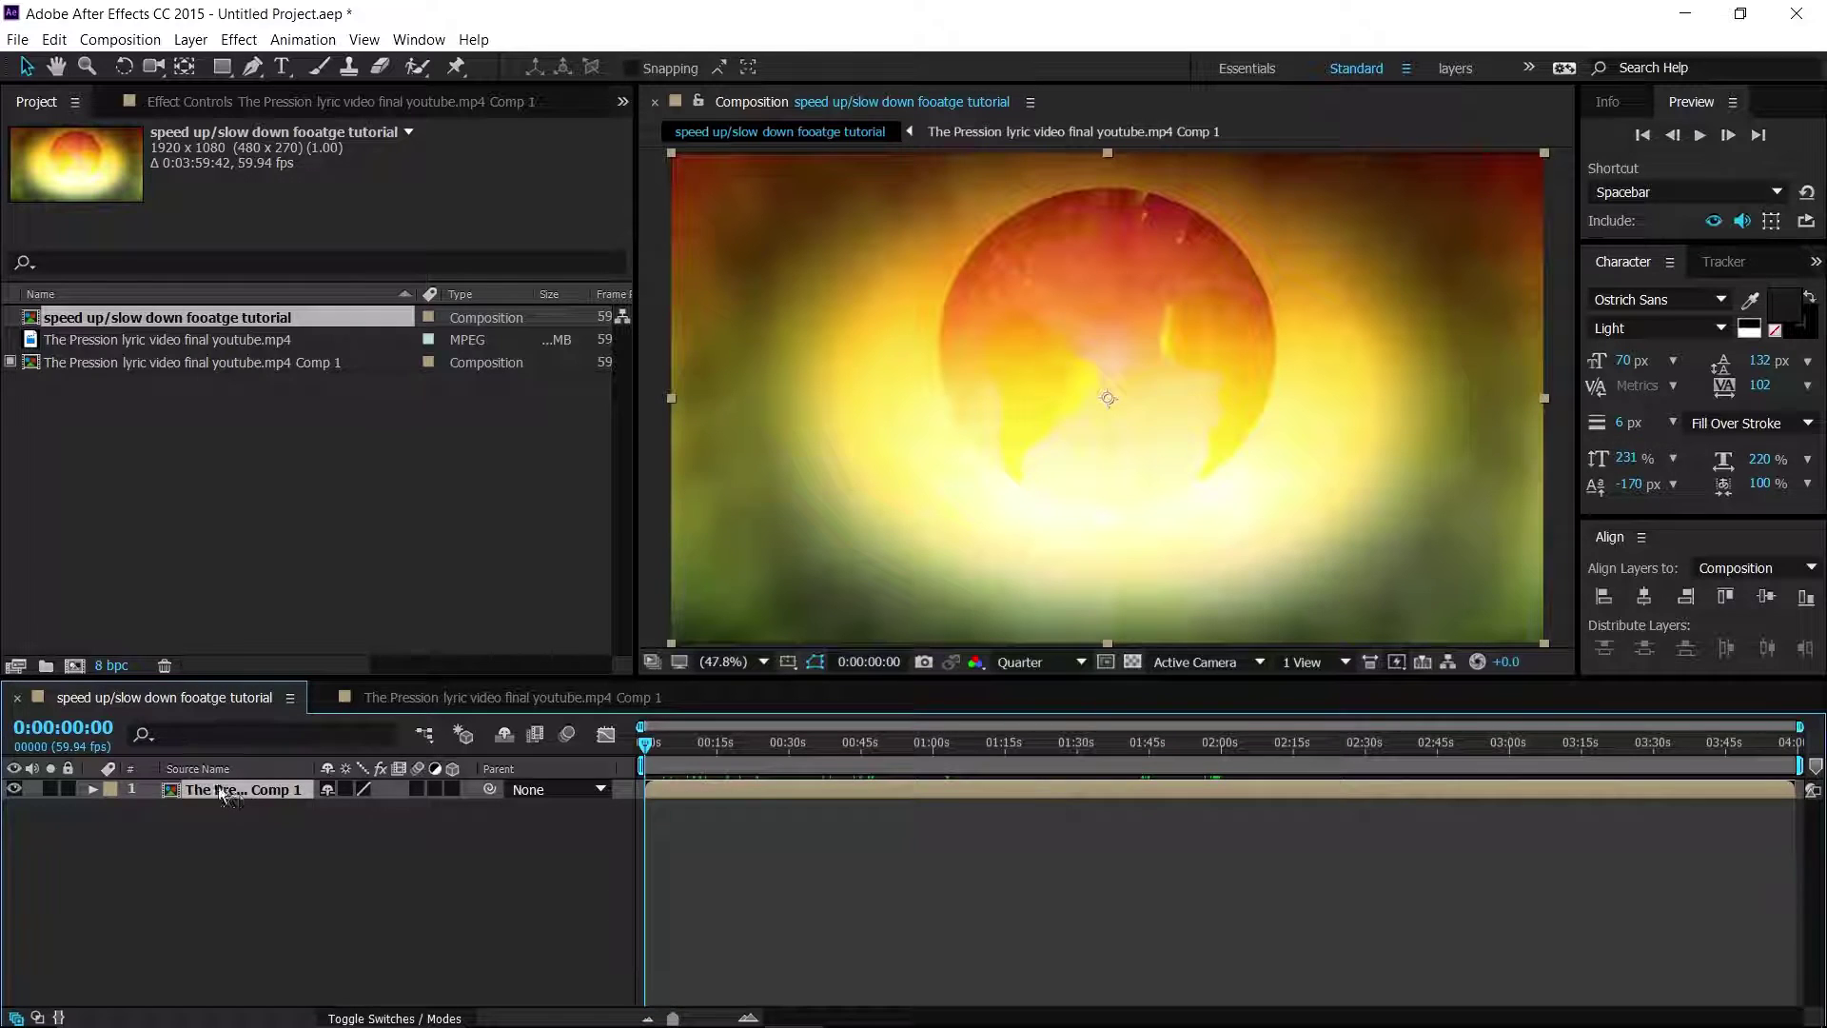
right_click(229, 793)
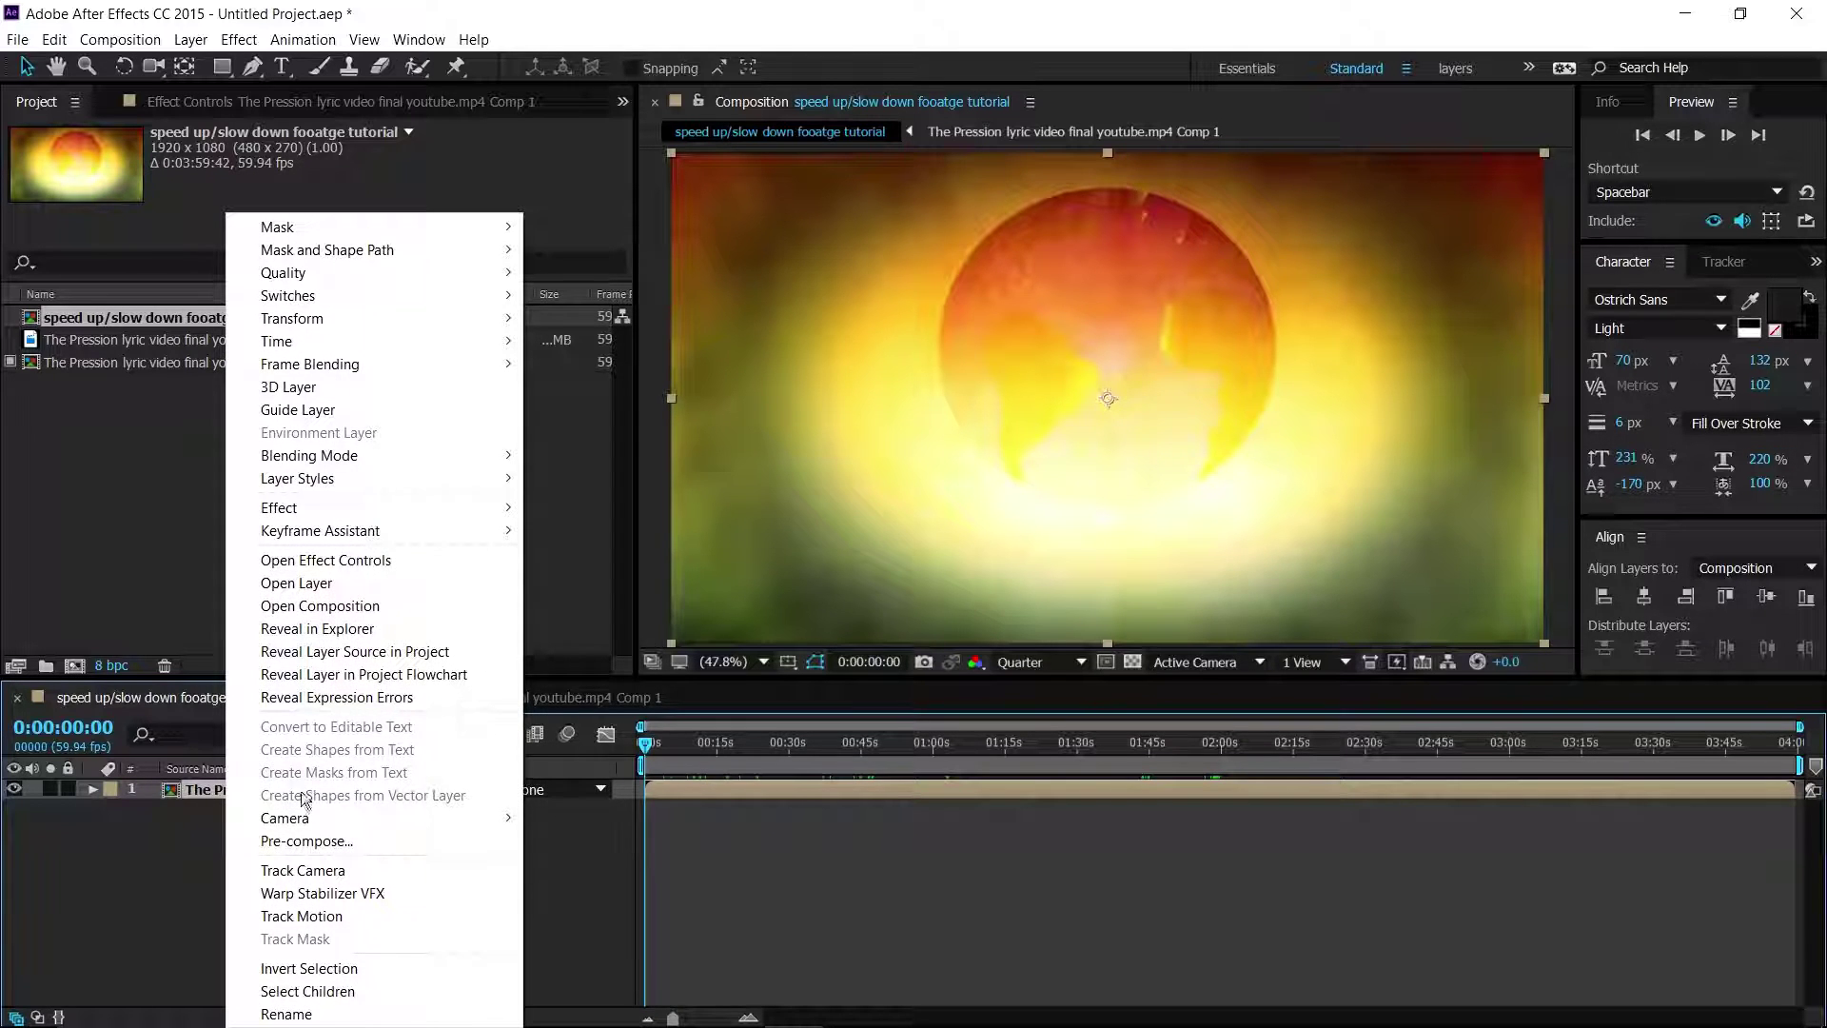
mouse_move(295, 341)
click(585, 389)
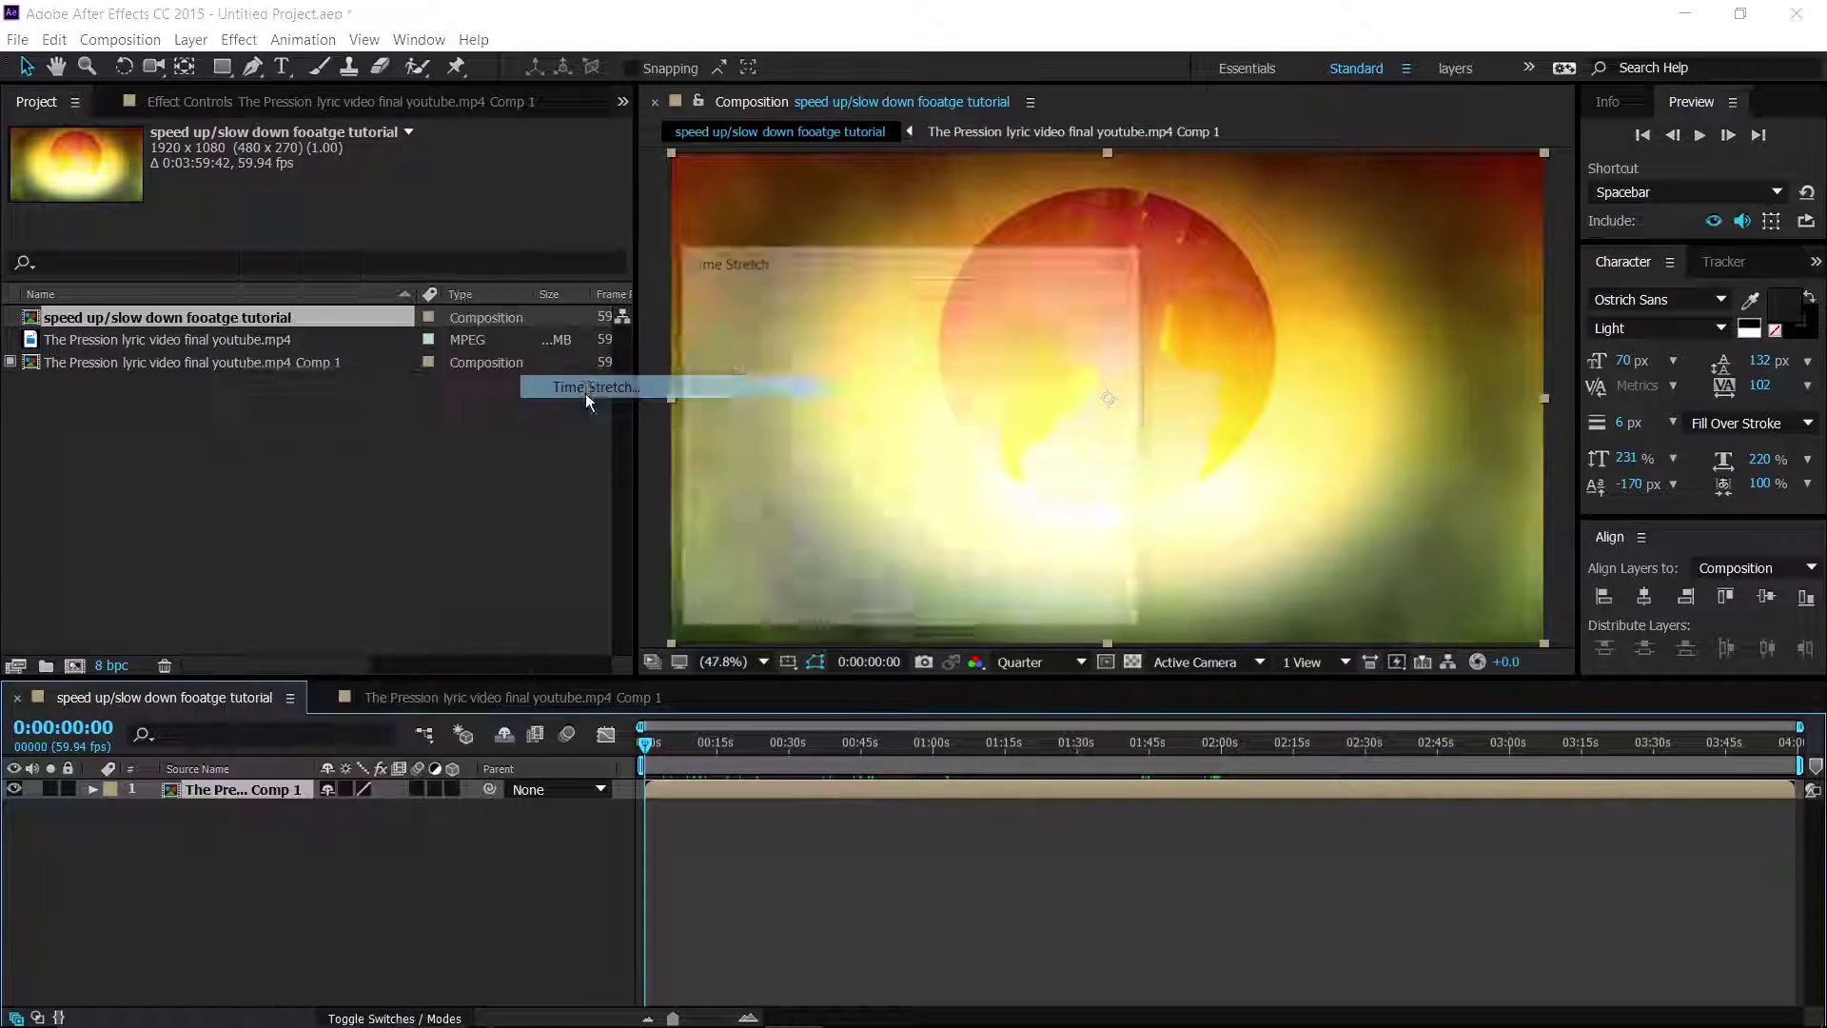
click(883, 363)
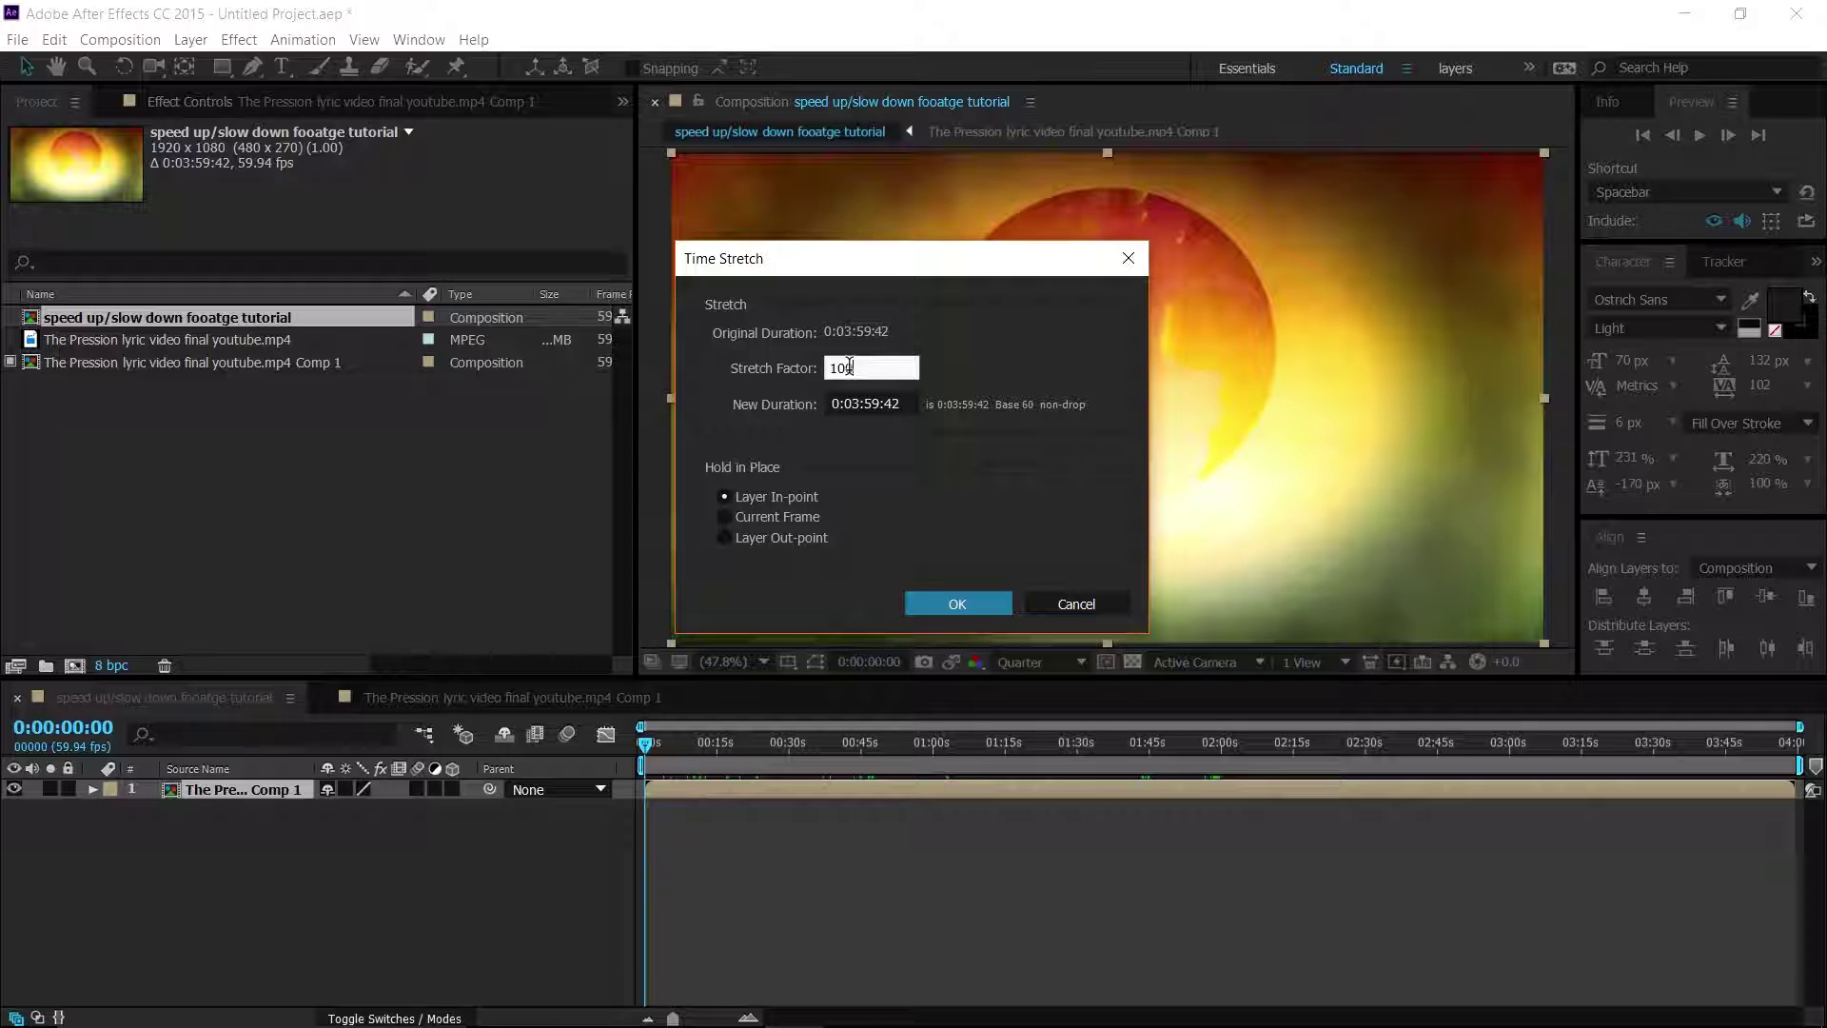
key(BackSpace)
key(BackSpace)
key(BackSpace)
text(50)
click(942, 600)
drag(757, 746, 1176, 755)
drag(1372, 767, 898, 770)
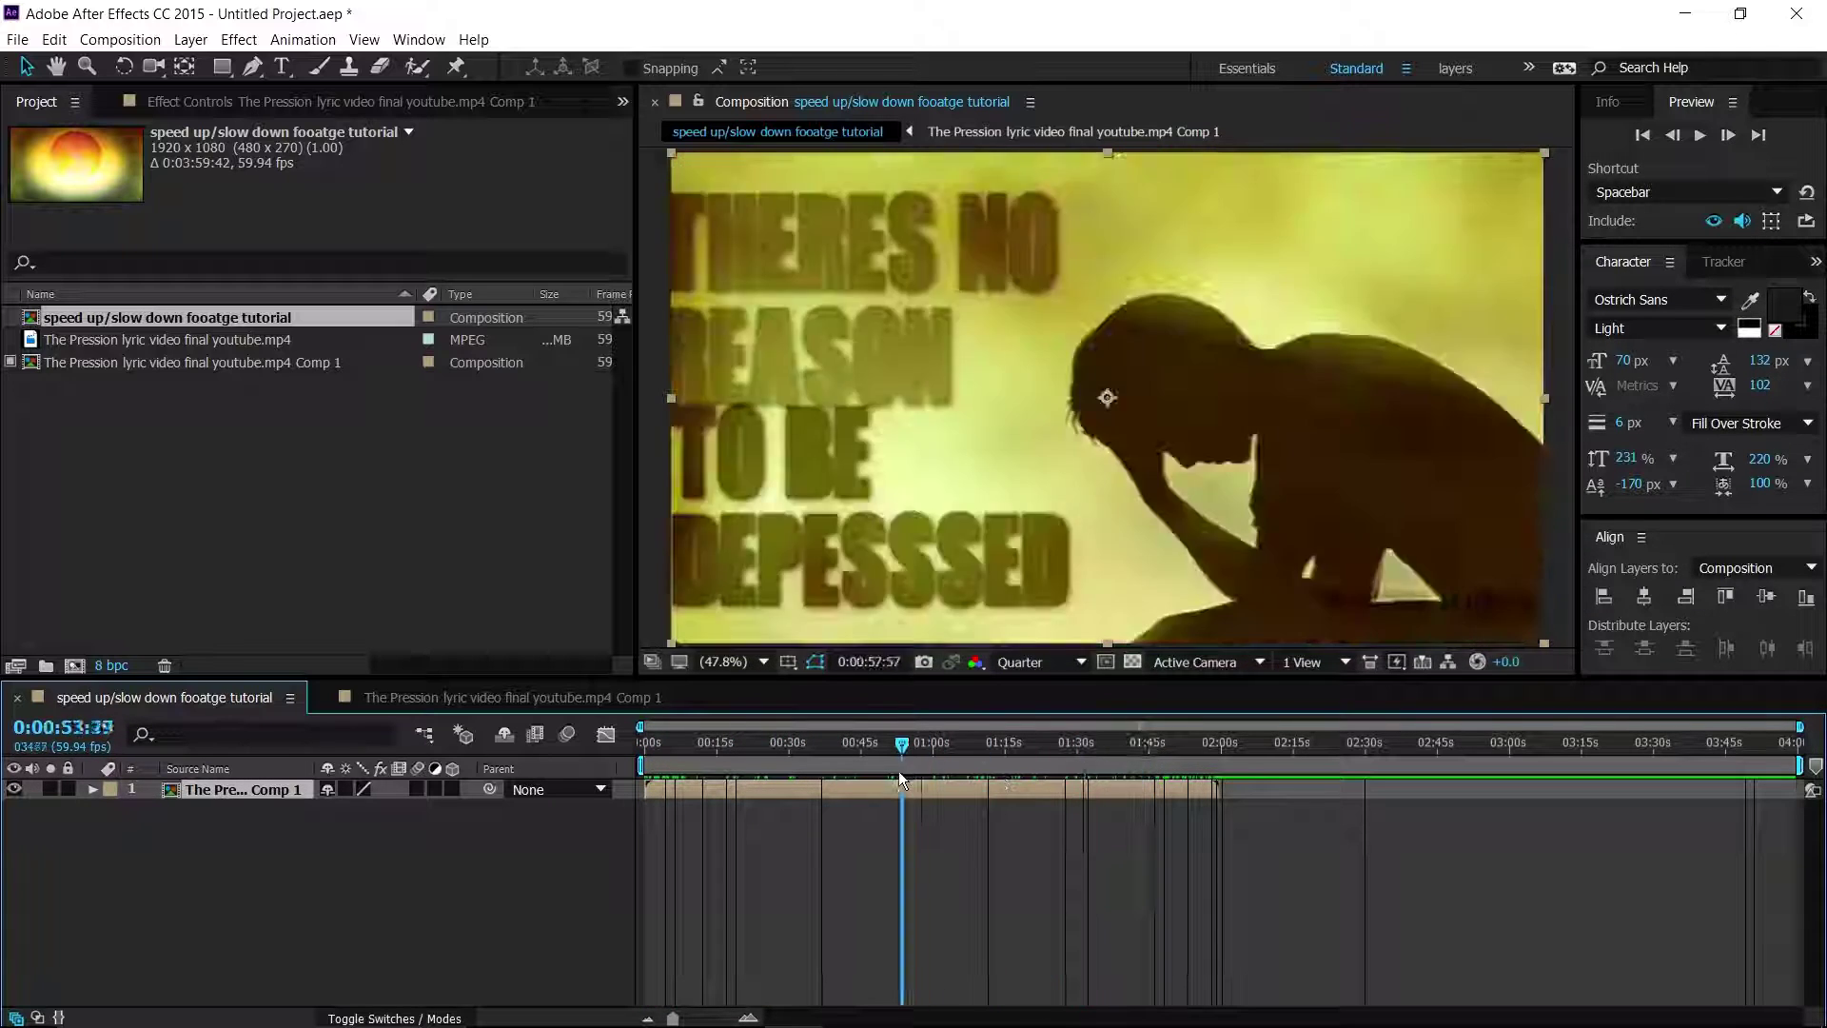
key(Home)
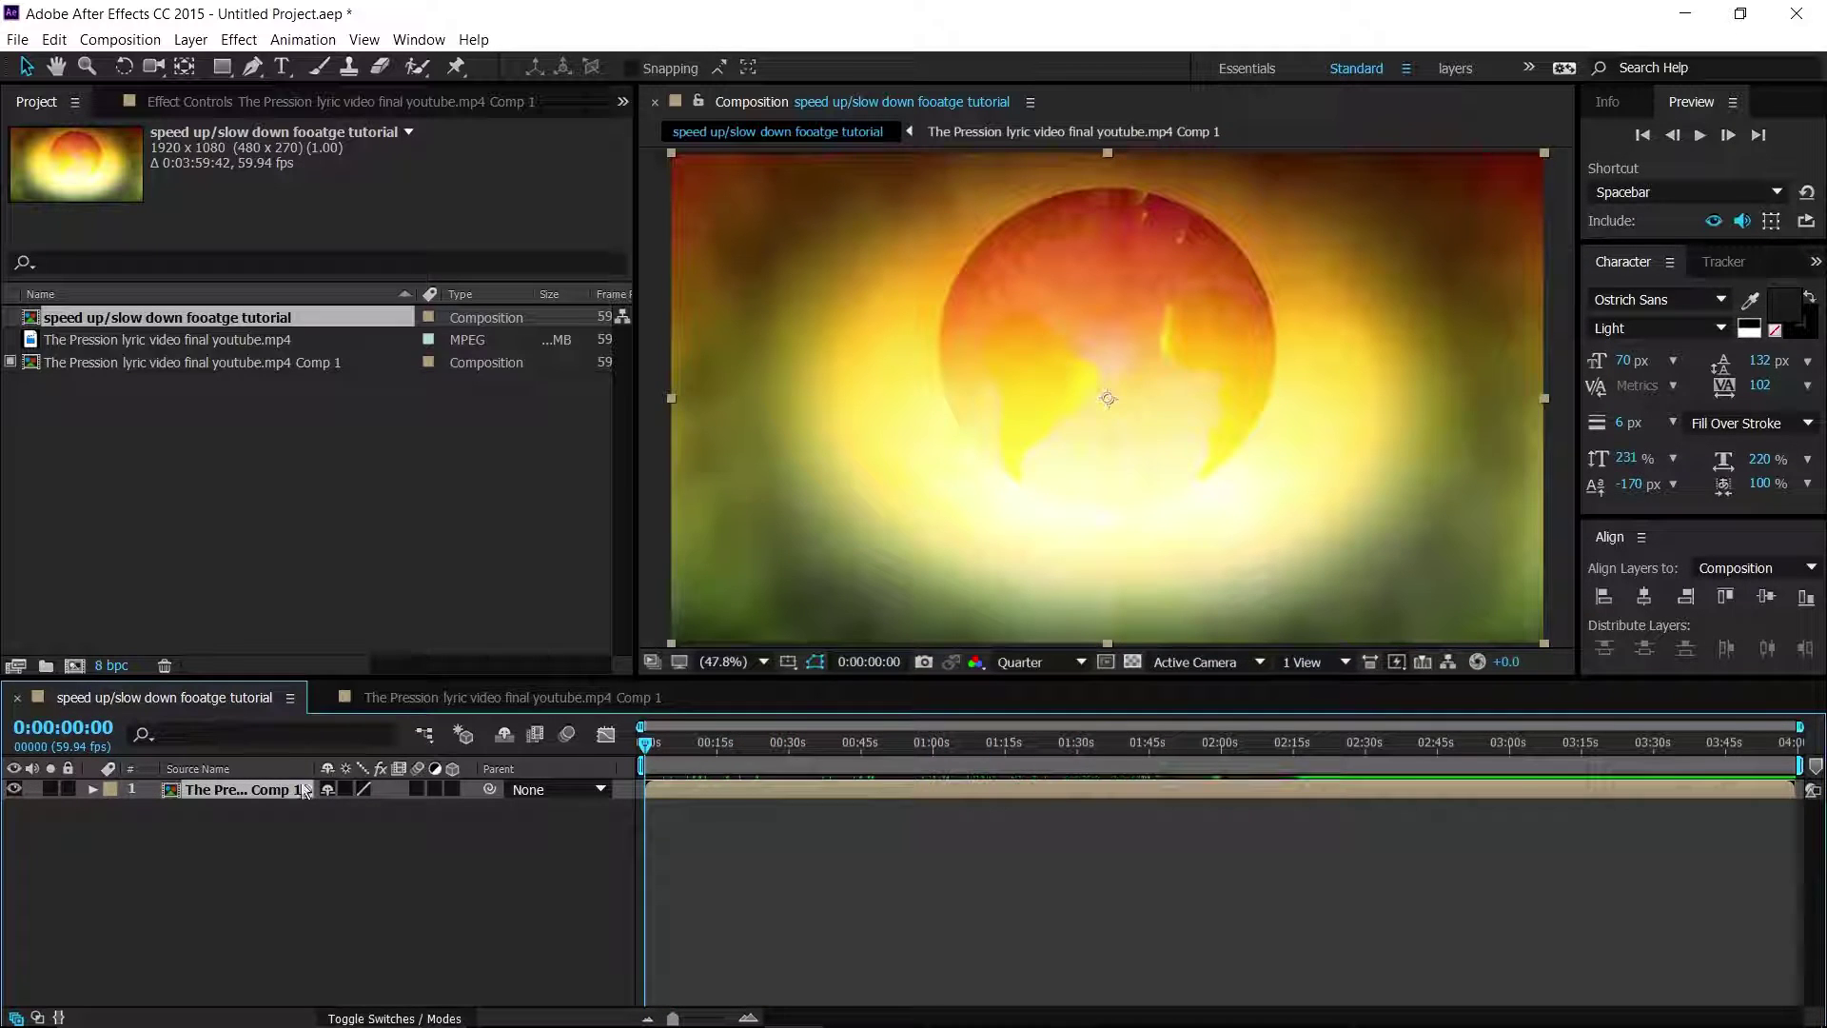
right_click(295, 789)
mouse_move(348, 351)
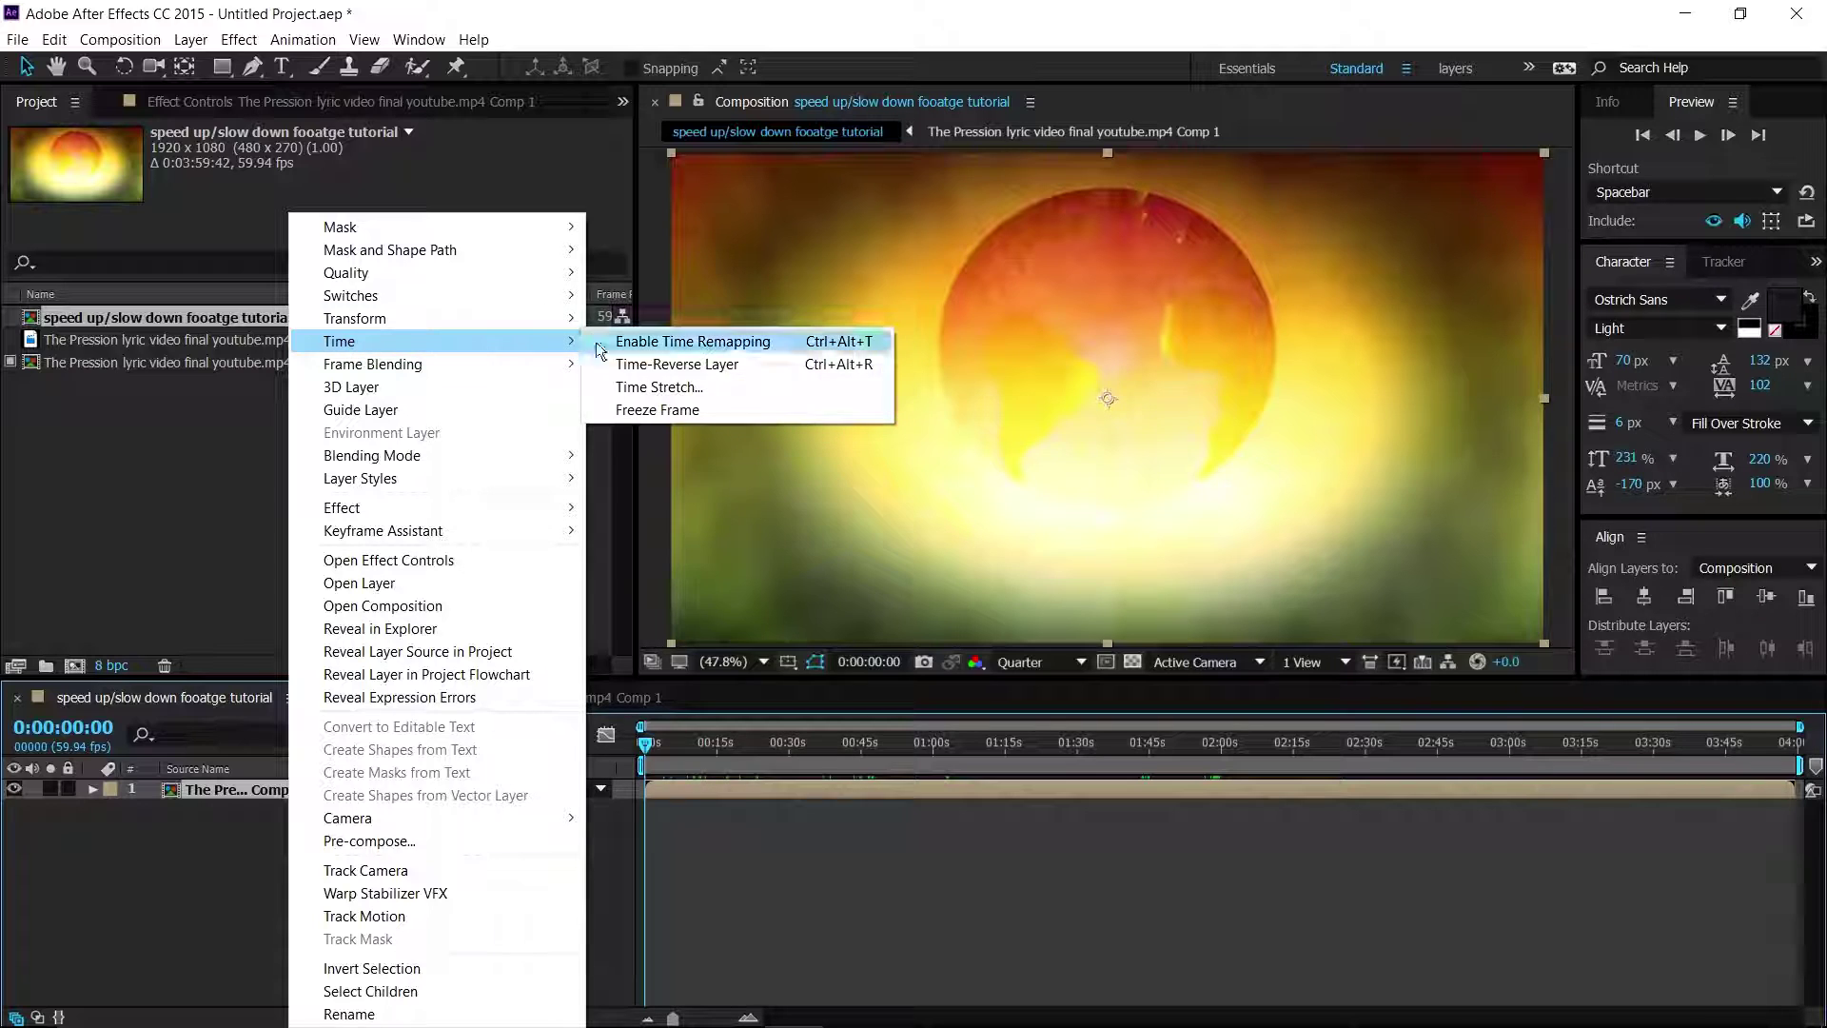
click(656, 379)
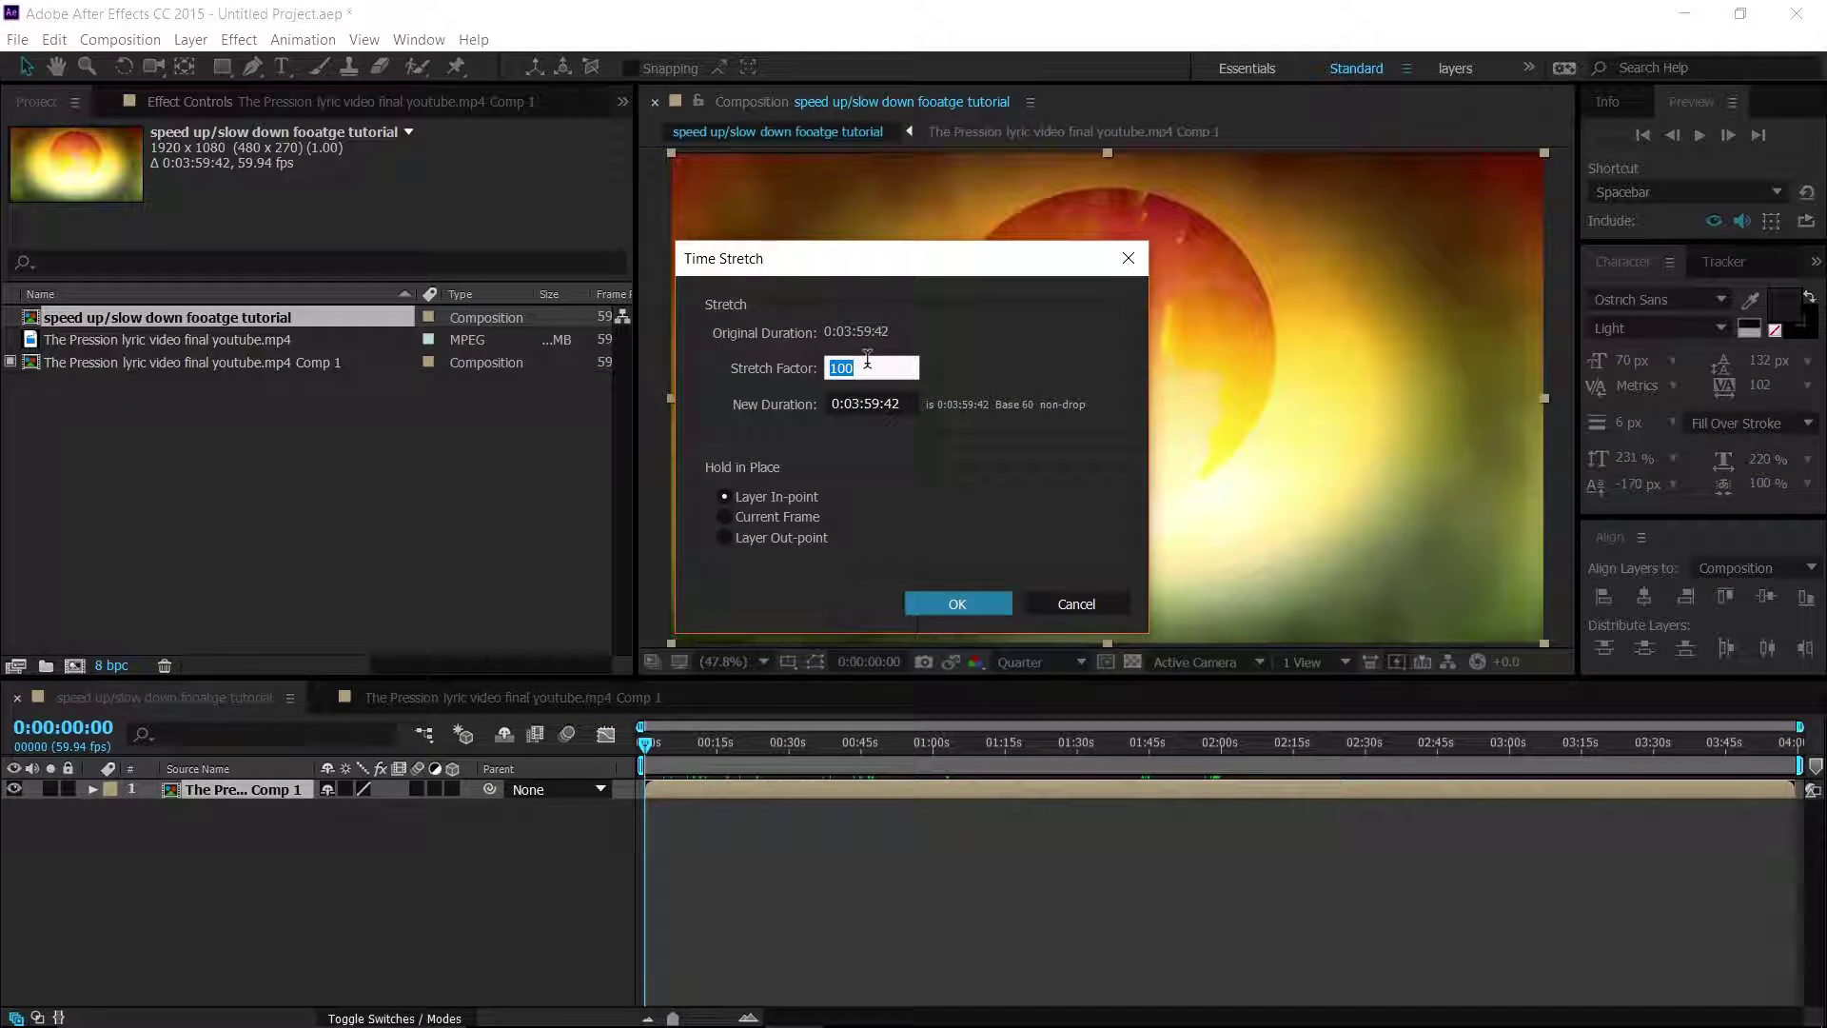
text(200)
key(BackSpace)
key(BackSpace)
key(BackSpace)
text(300)
click(1066, 612)
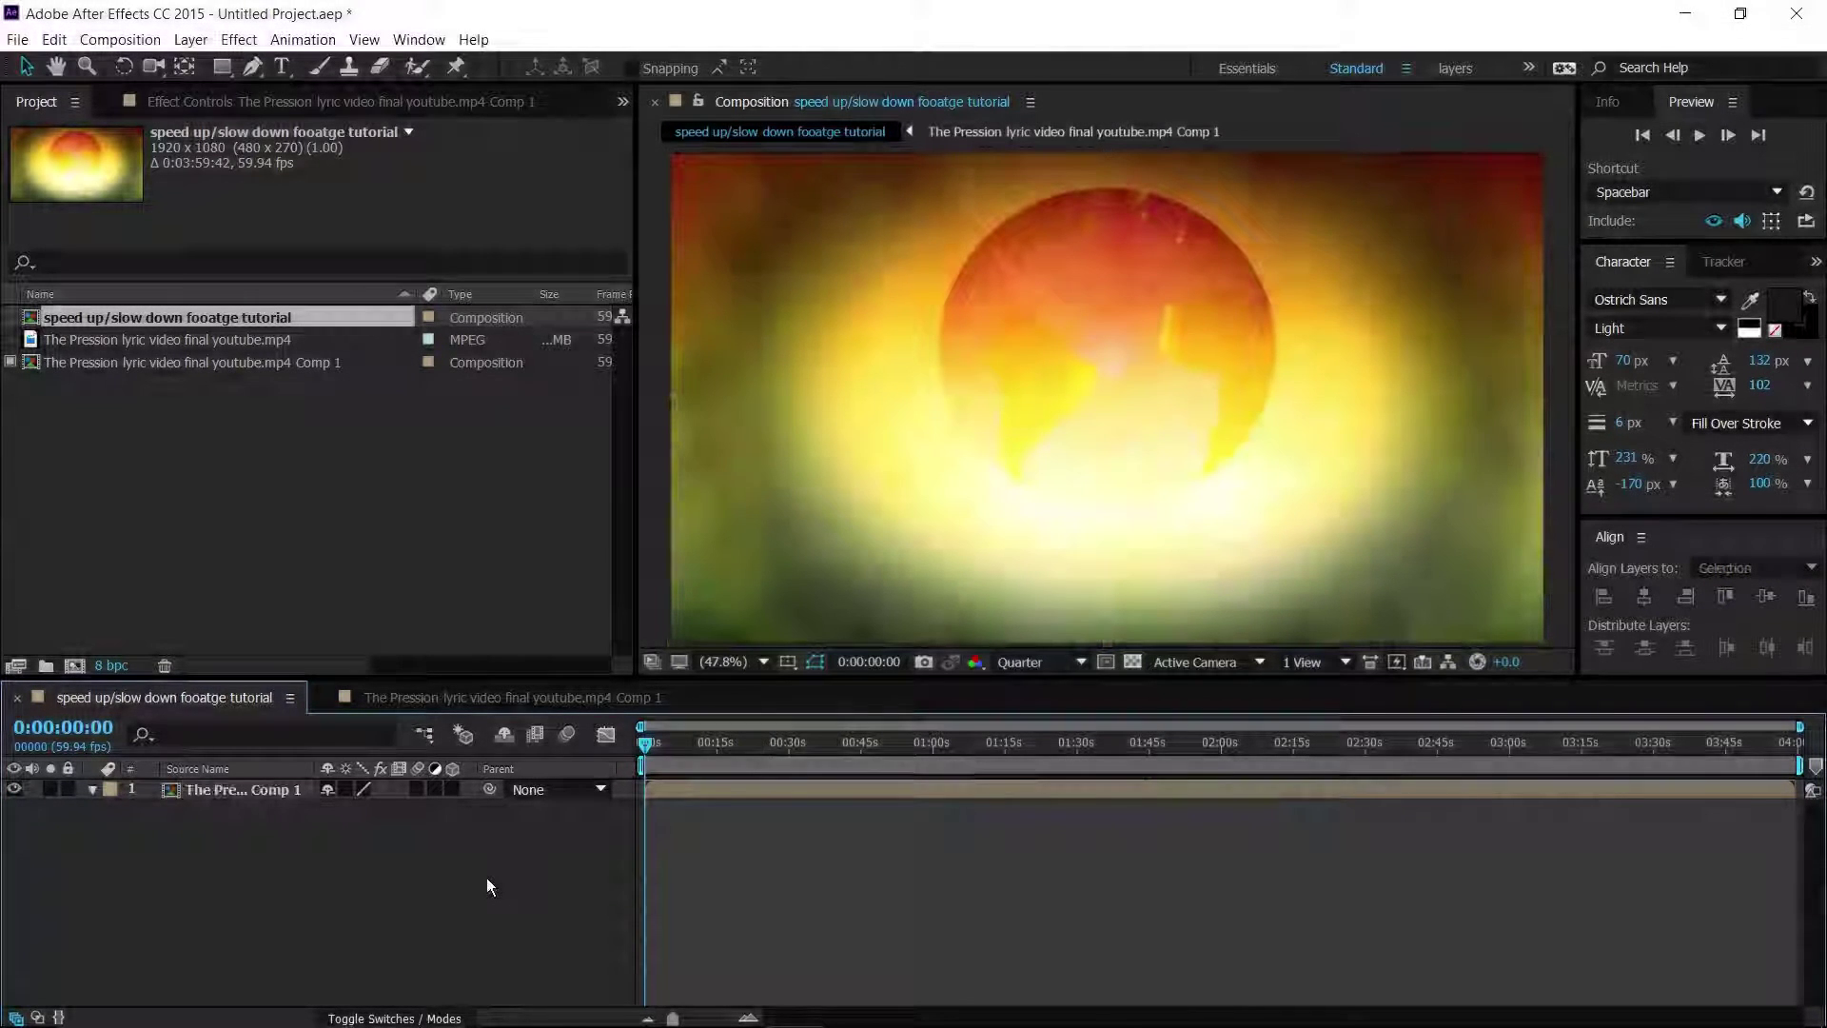
Enable Time Remapping on the lyric comp layer and move the playhead to about 1:17
click(487, 878)
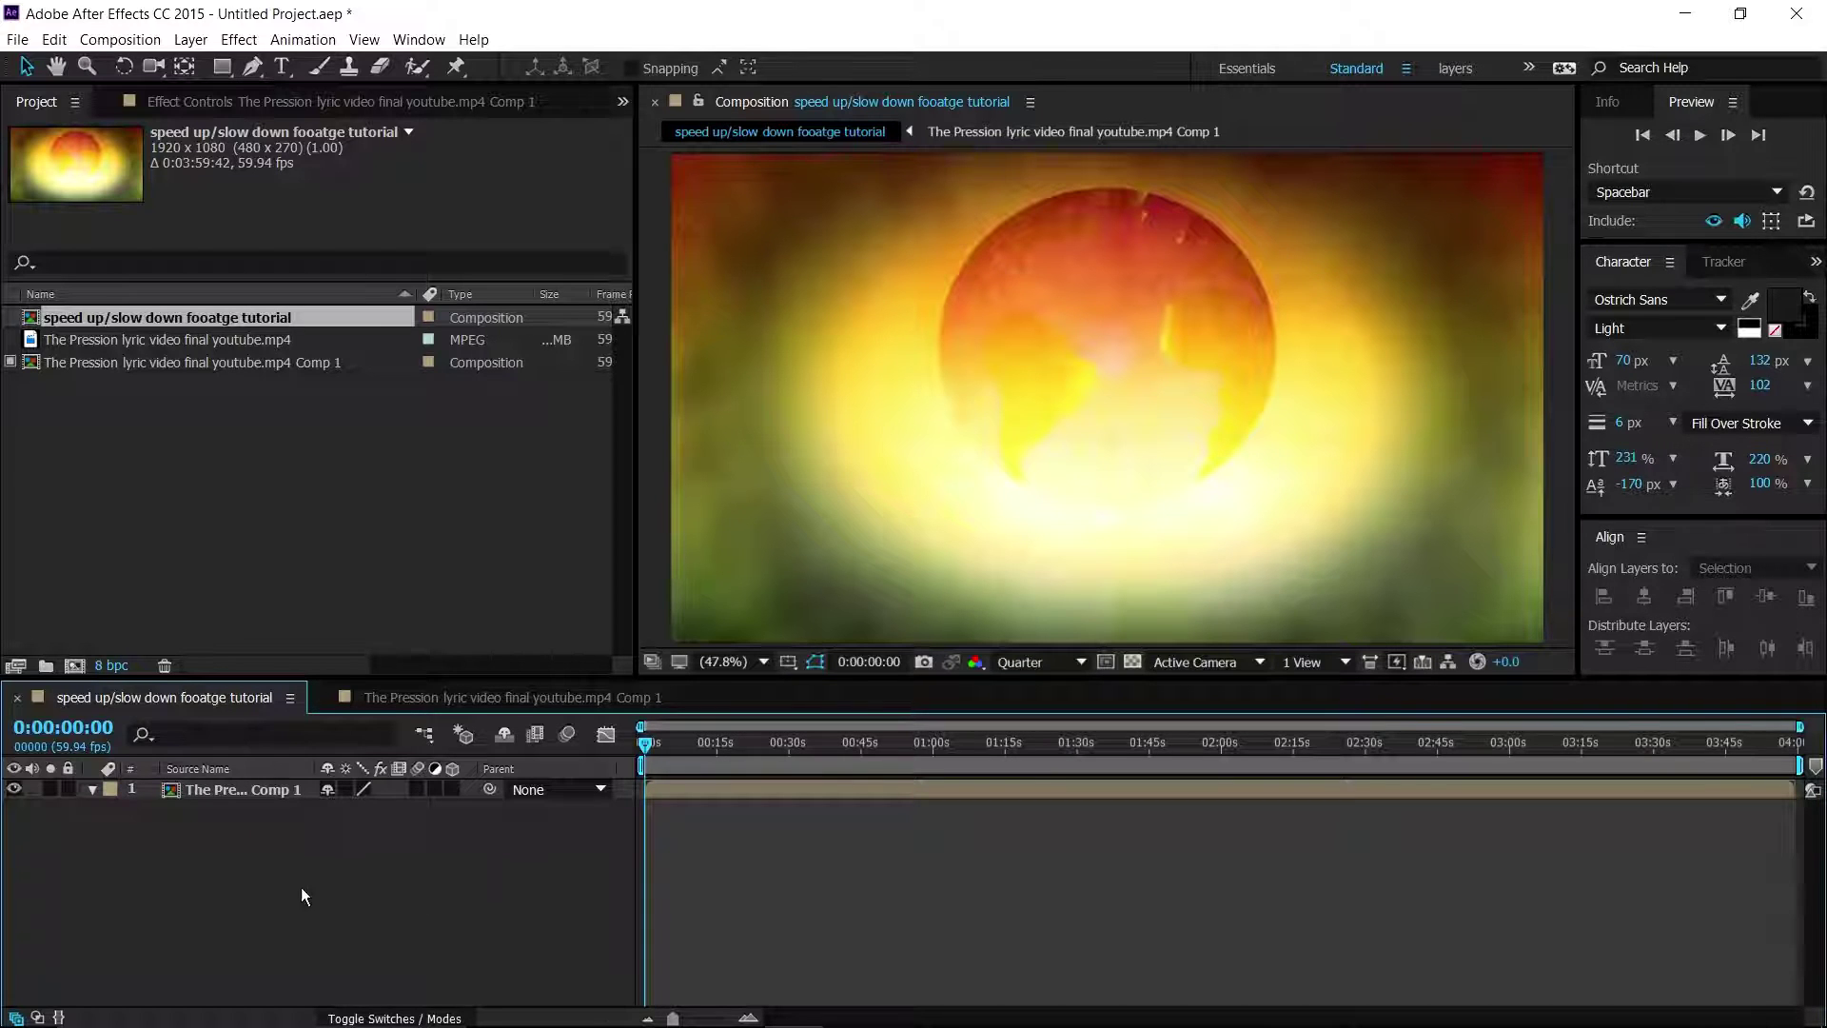
right_click(264, 790)
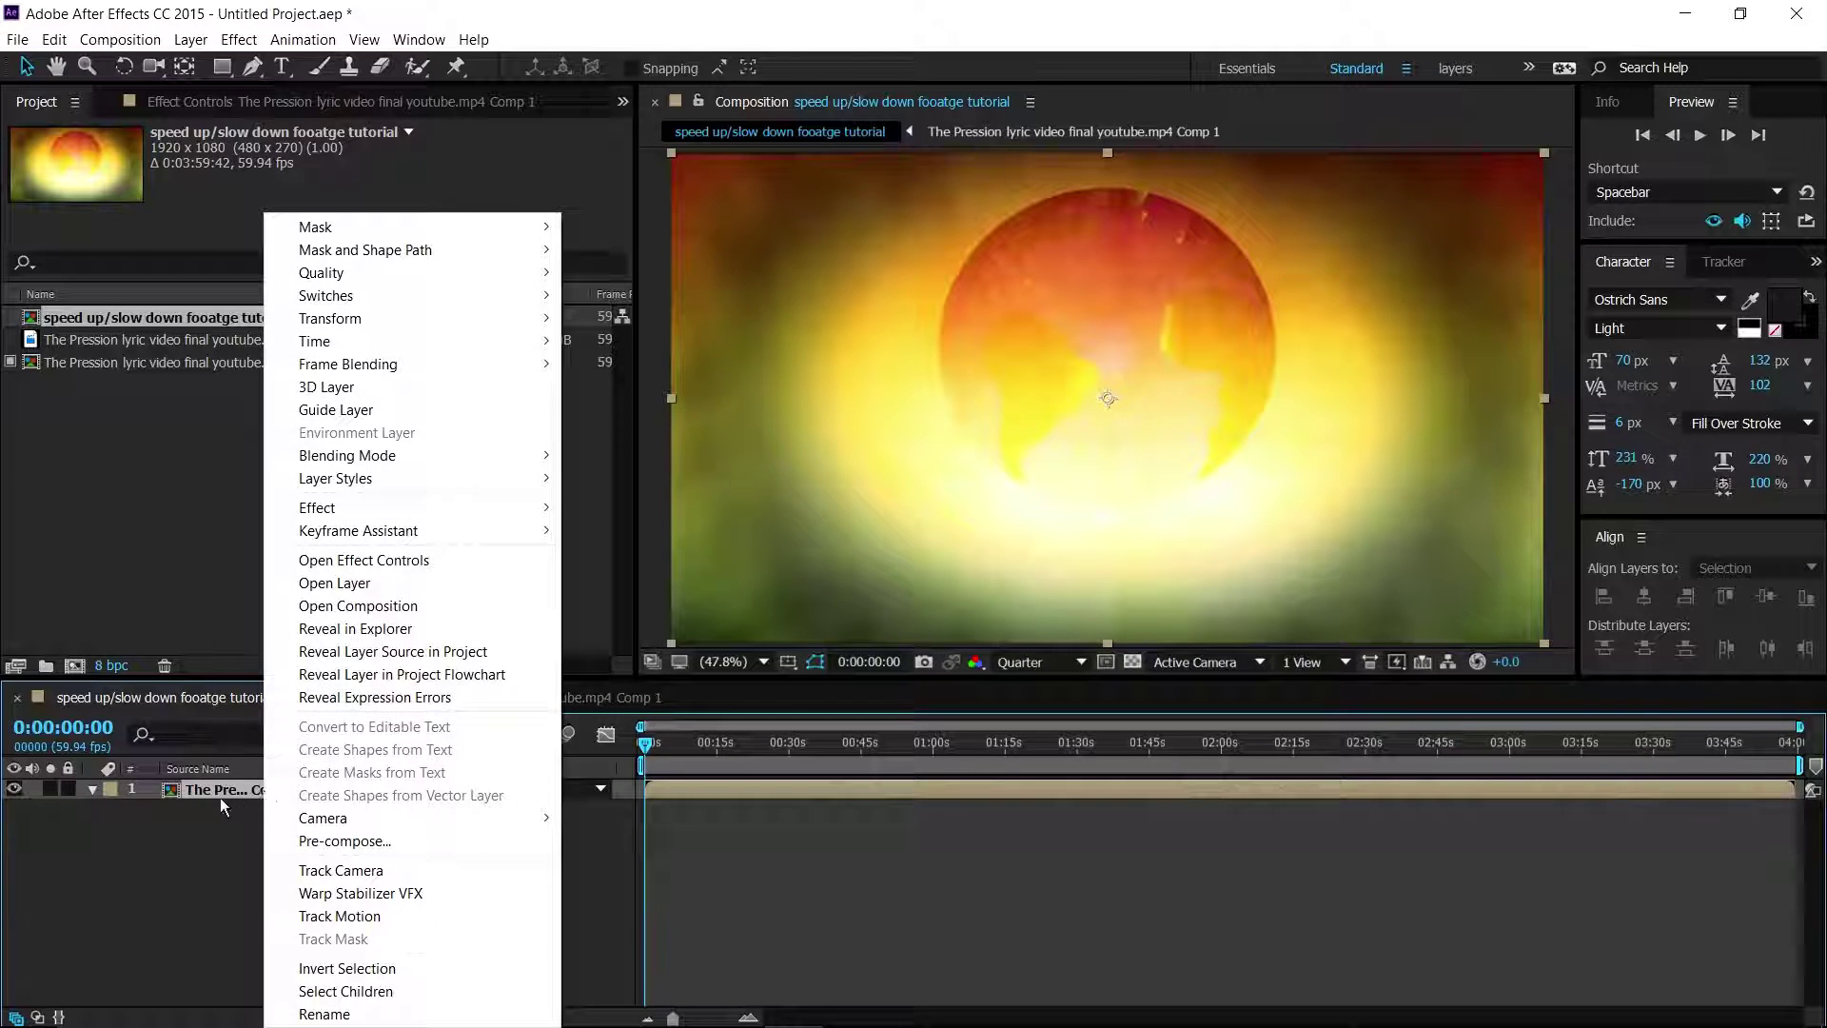
mouse_move(423, 341)
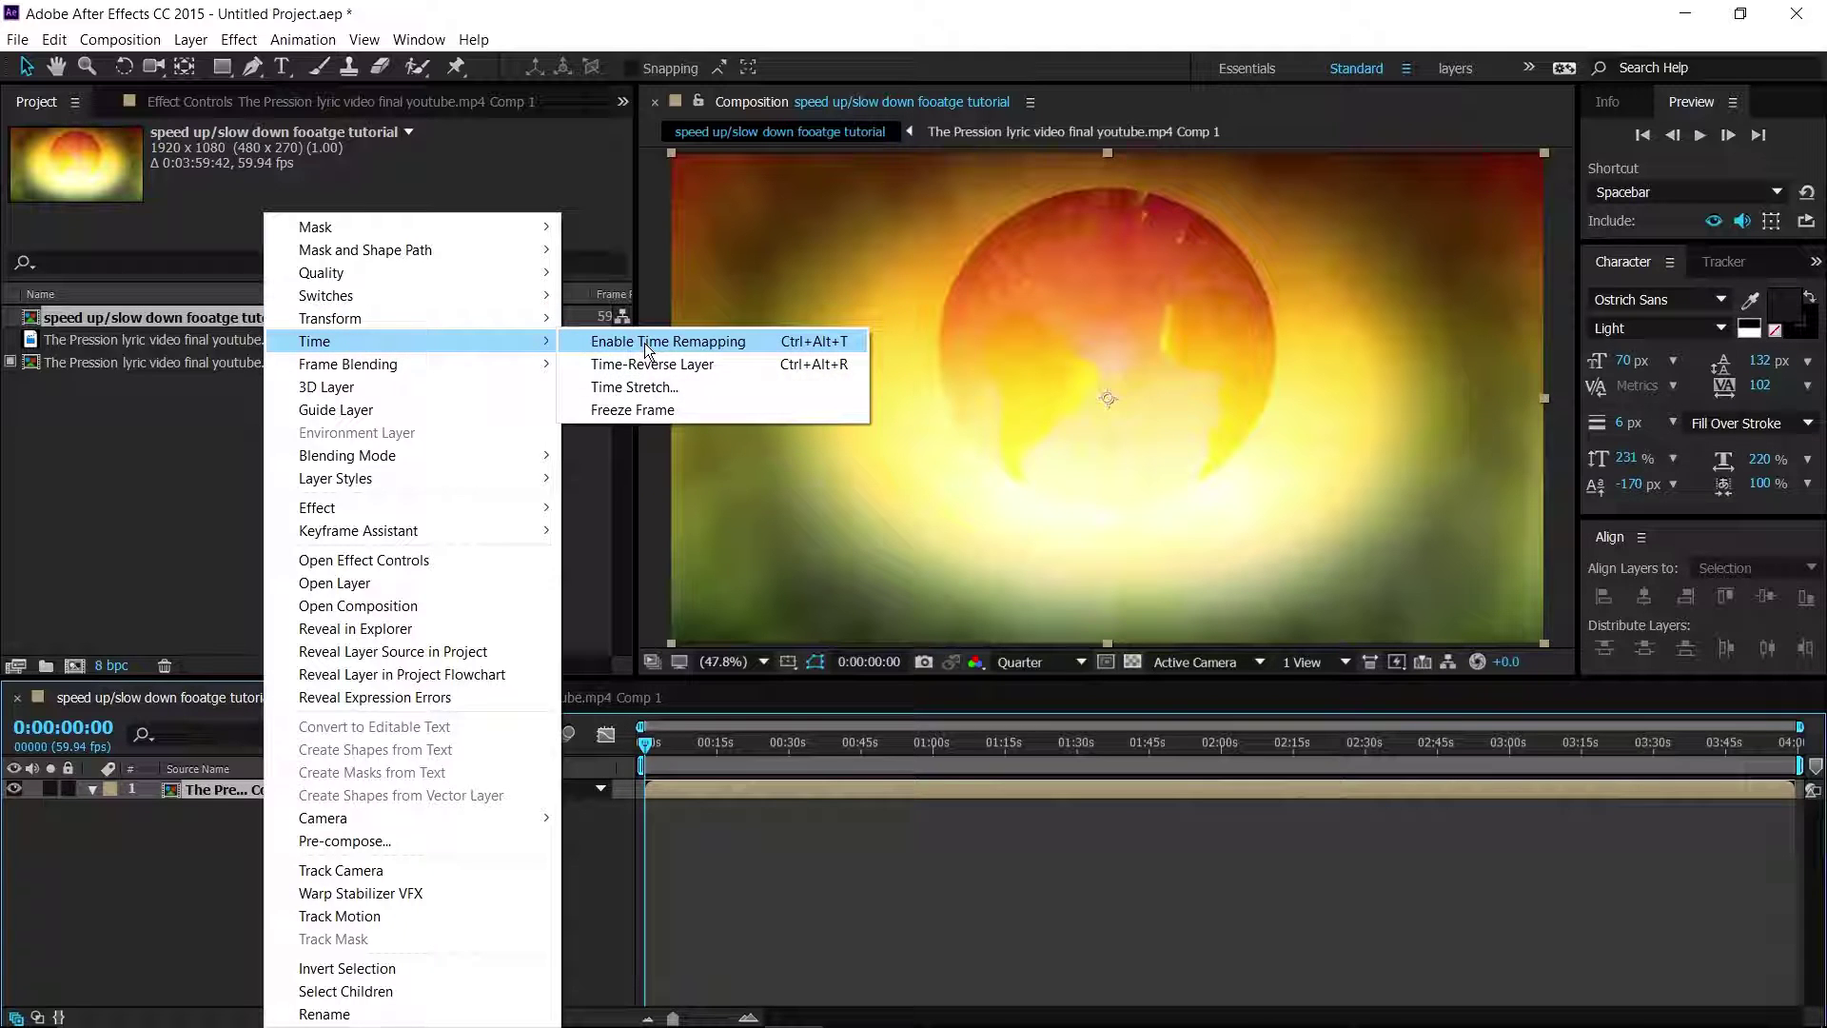
click(643, 342)
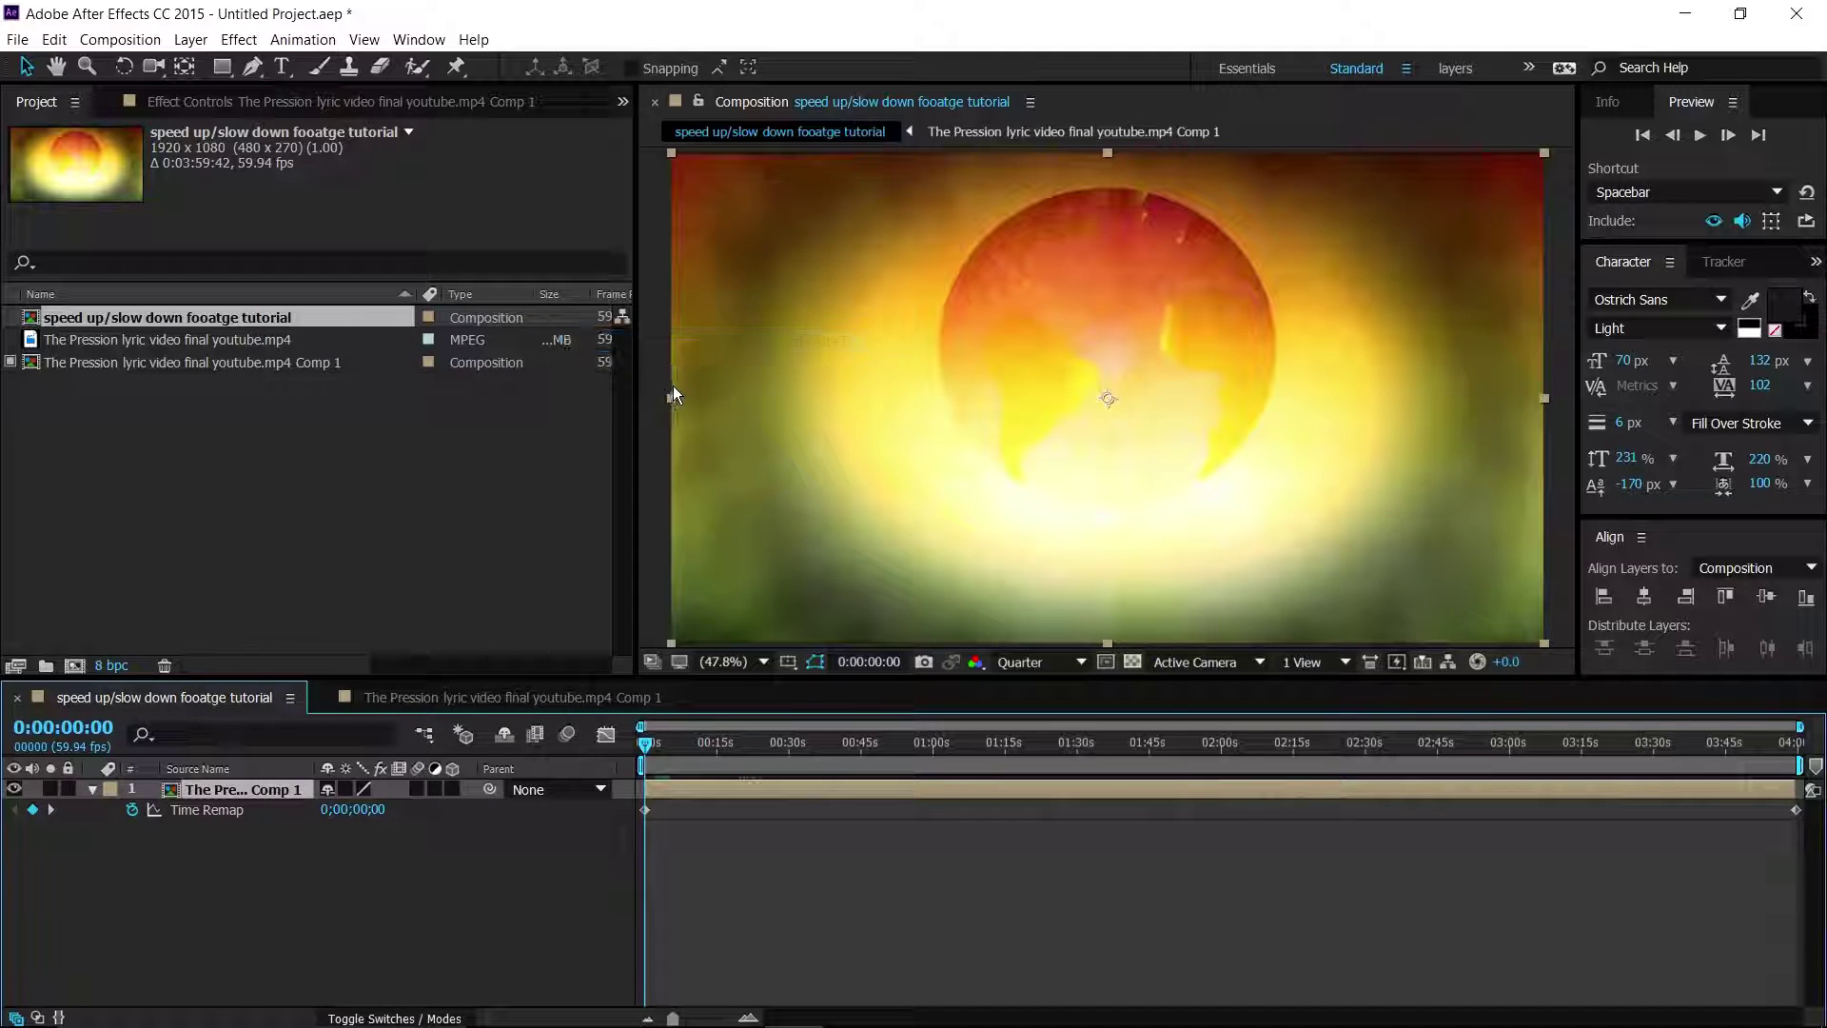
click(203, 810)
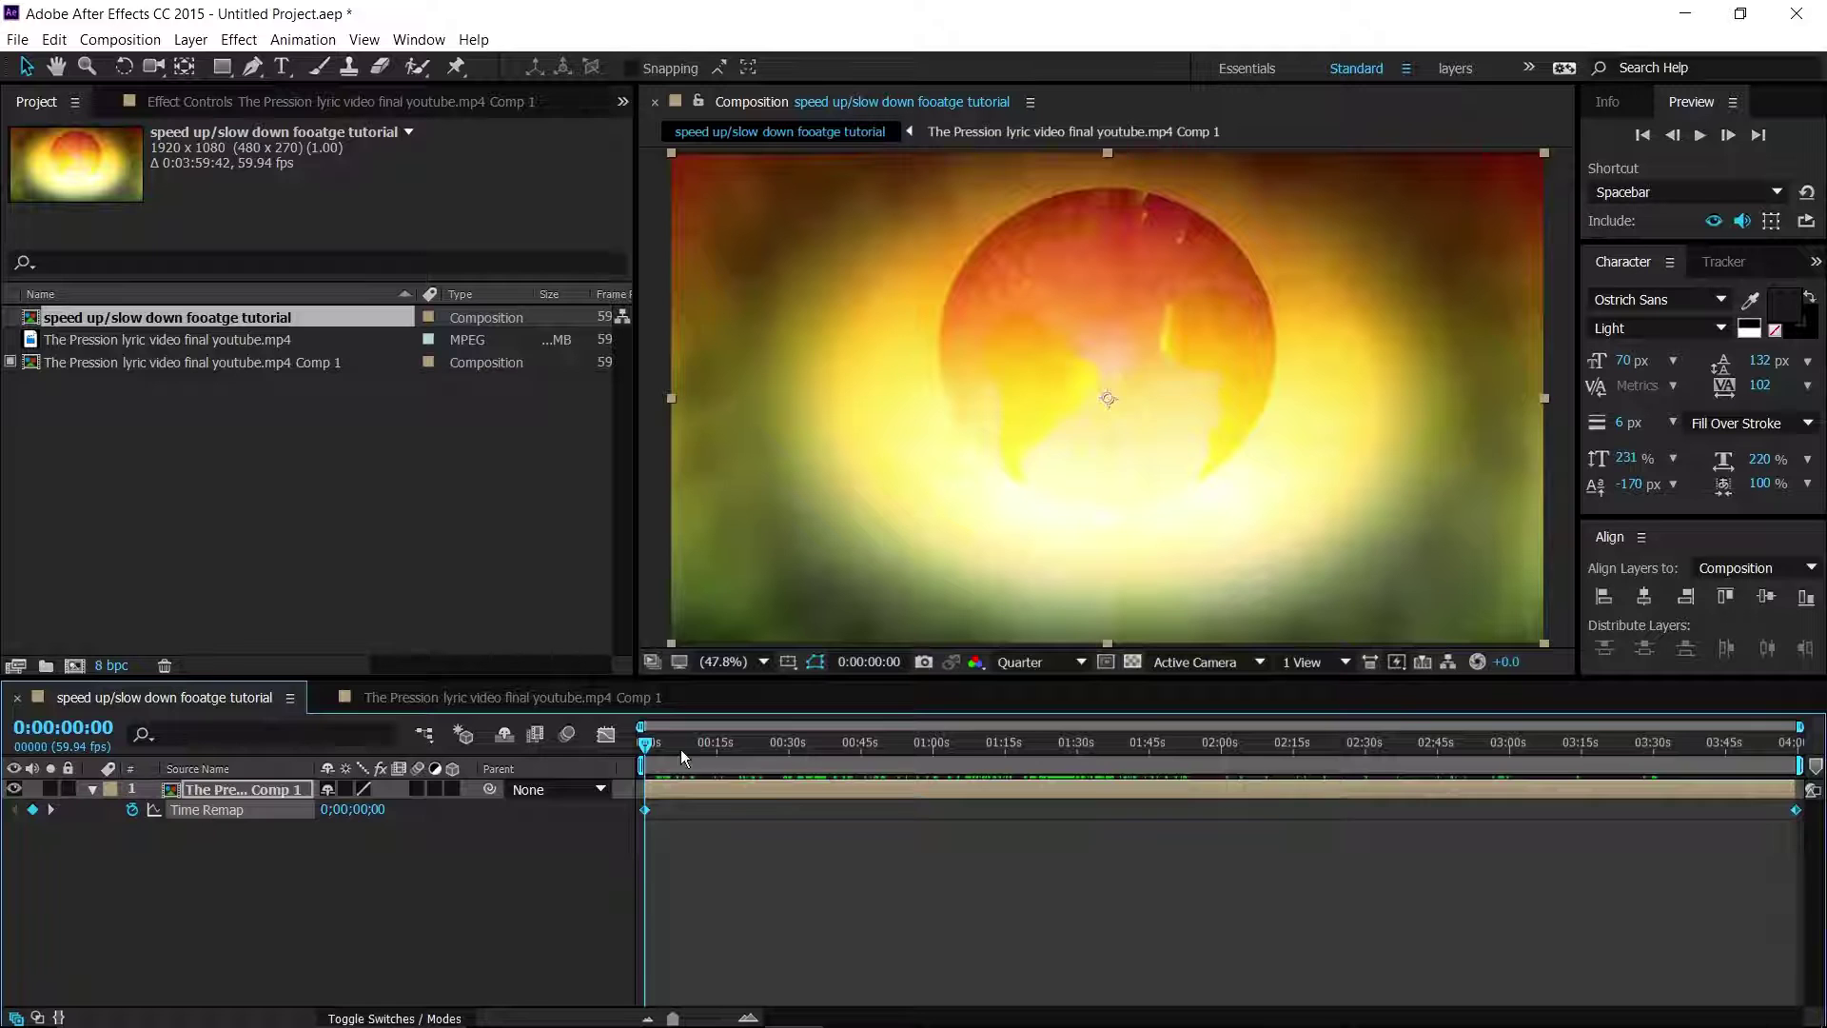
drag(676, 743, 1022, 762)
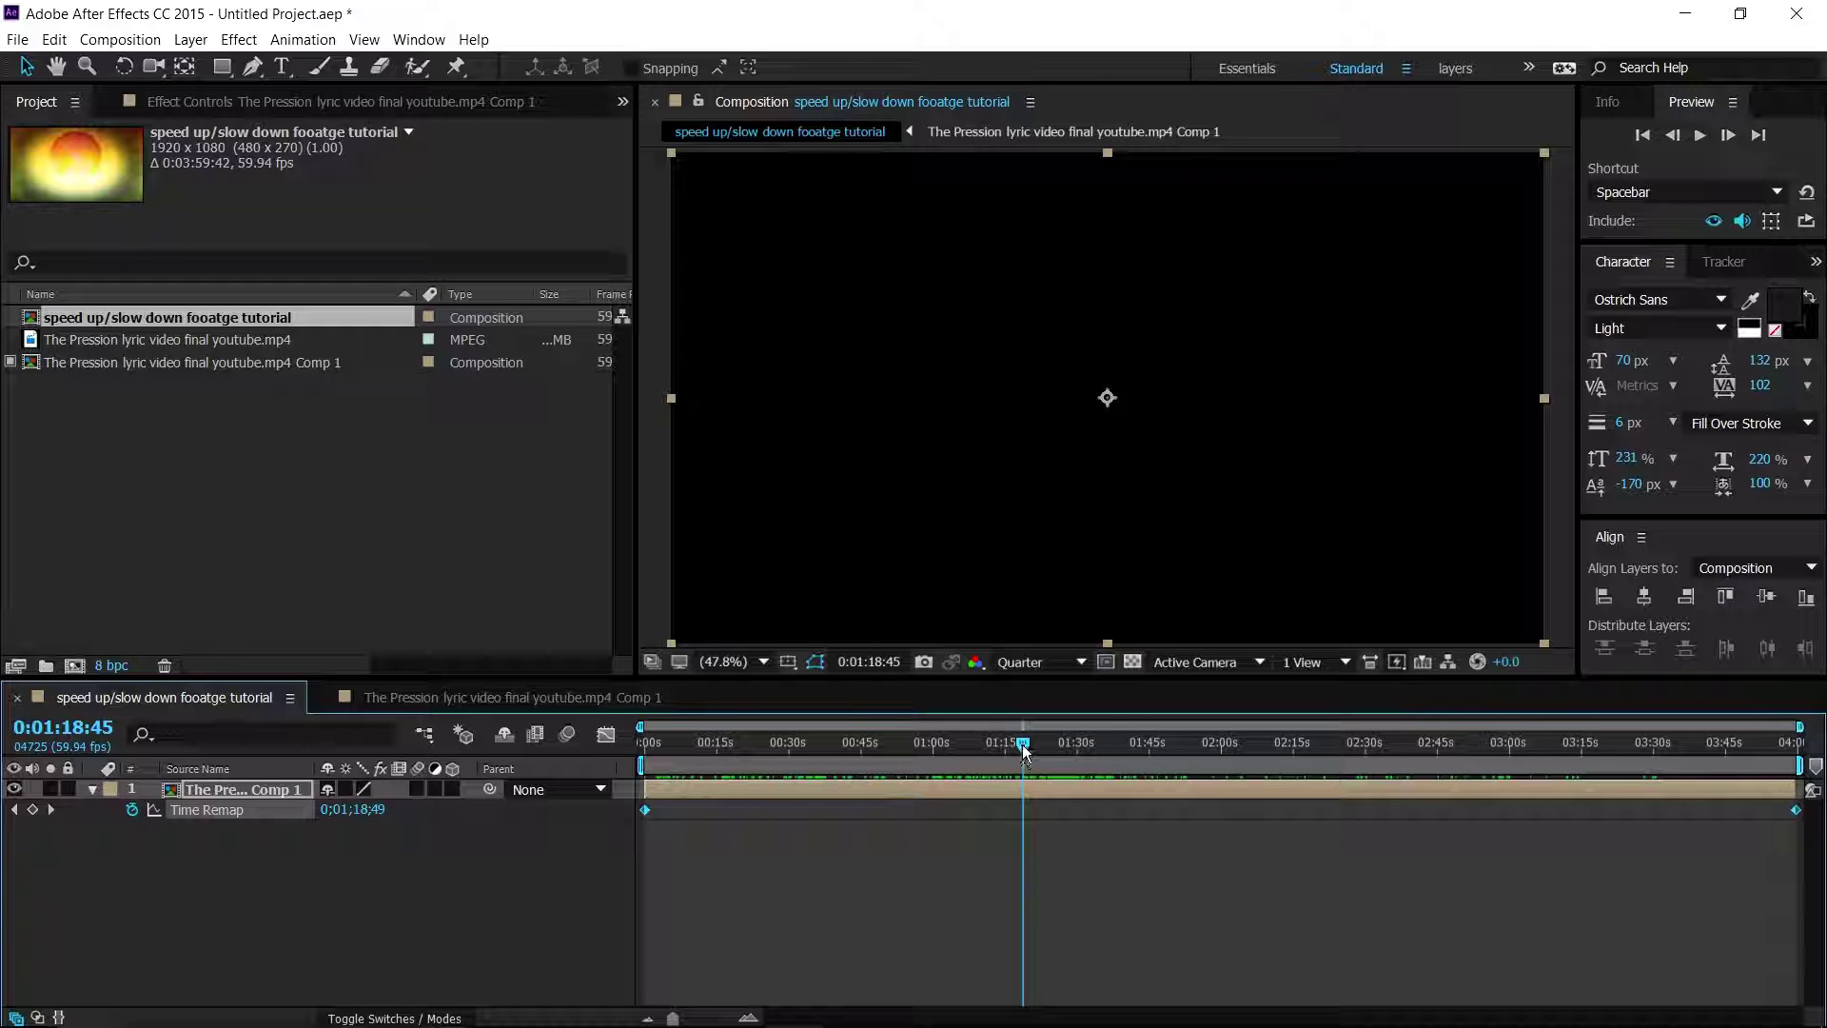
Add a Time Remap keyframe near 1:31:08 on the lyric layer's speed section
drag(1024, 752, 1061, 757)
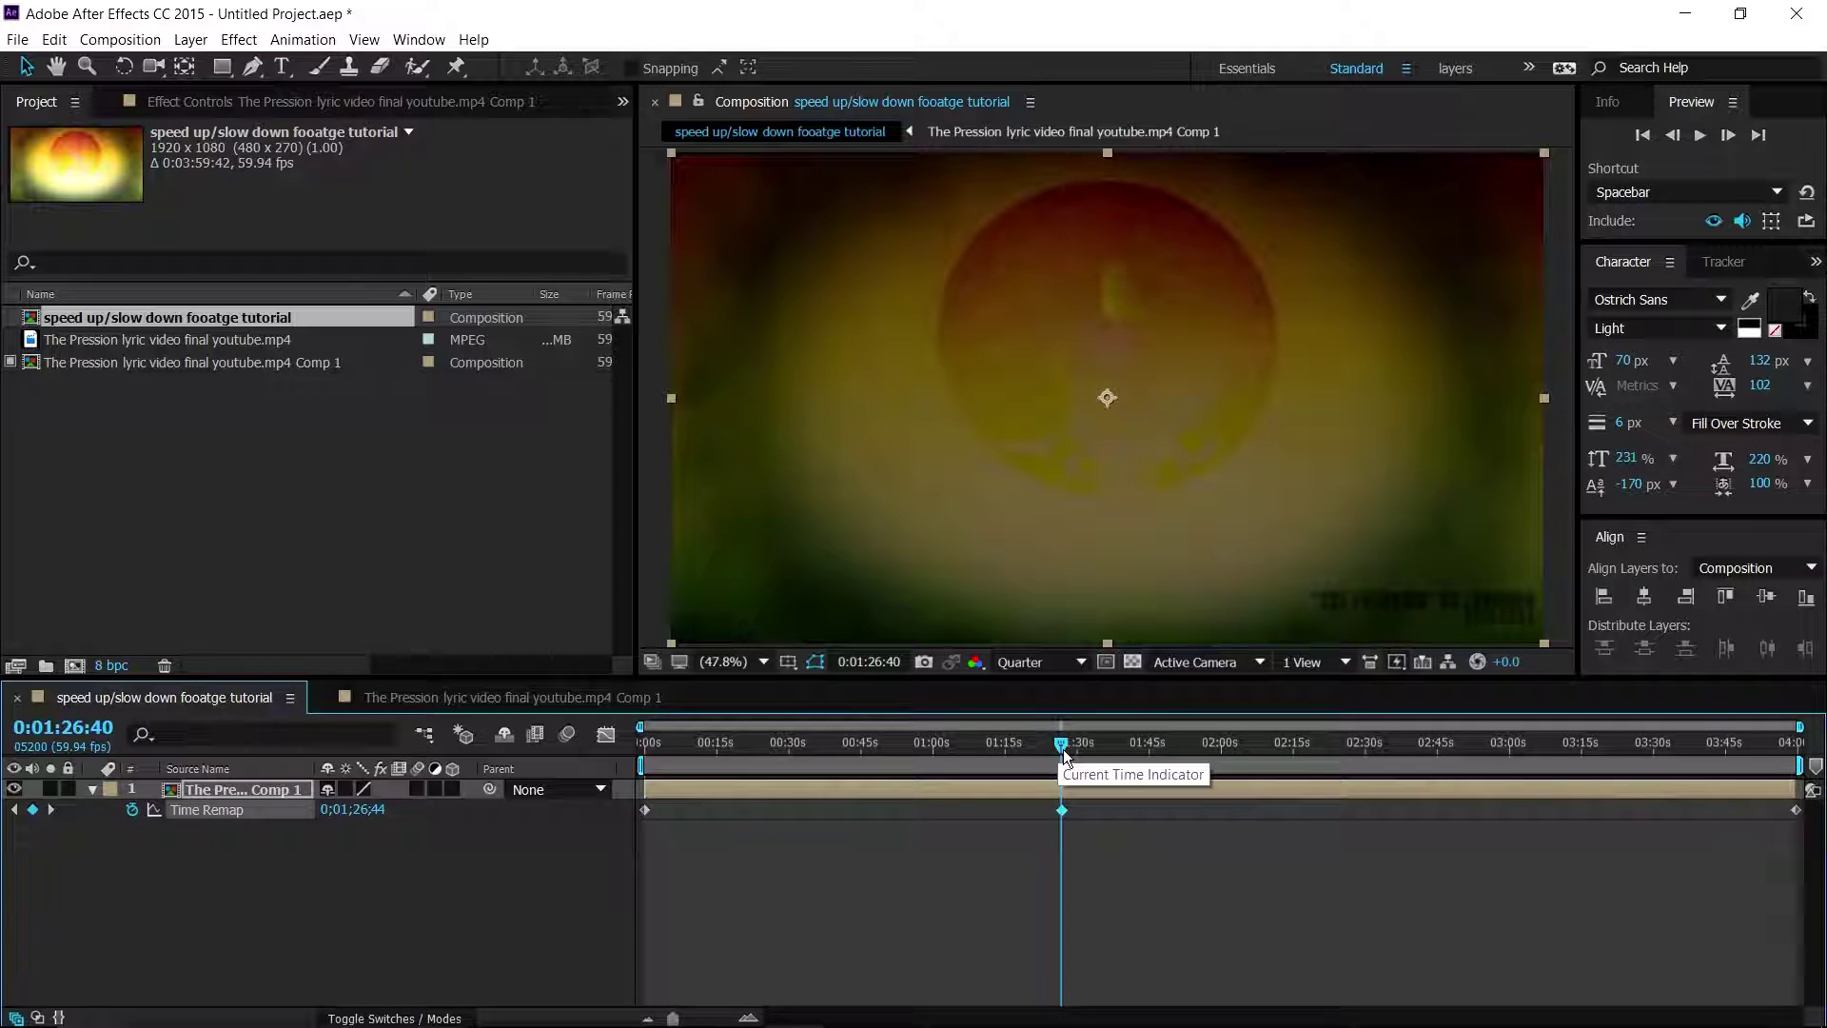
drag(1061, 745, 1083, 754)
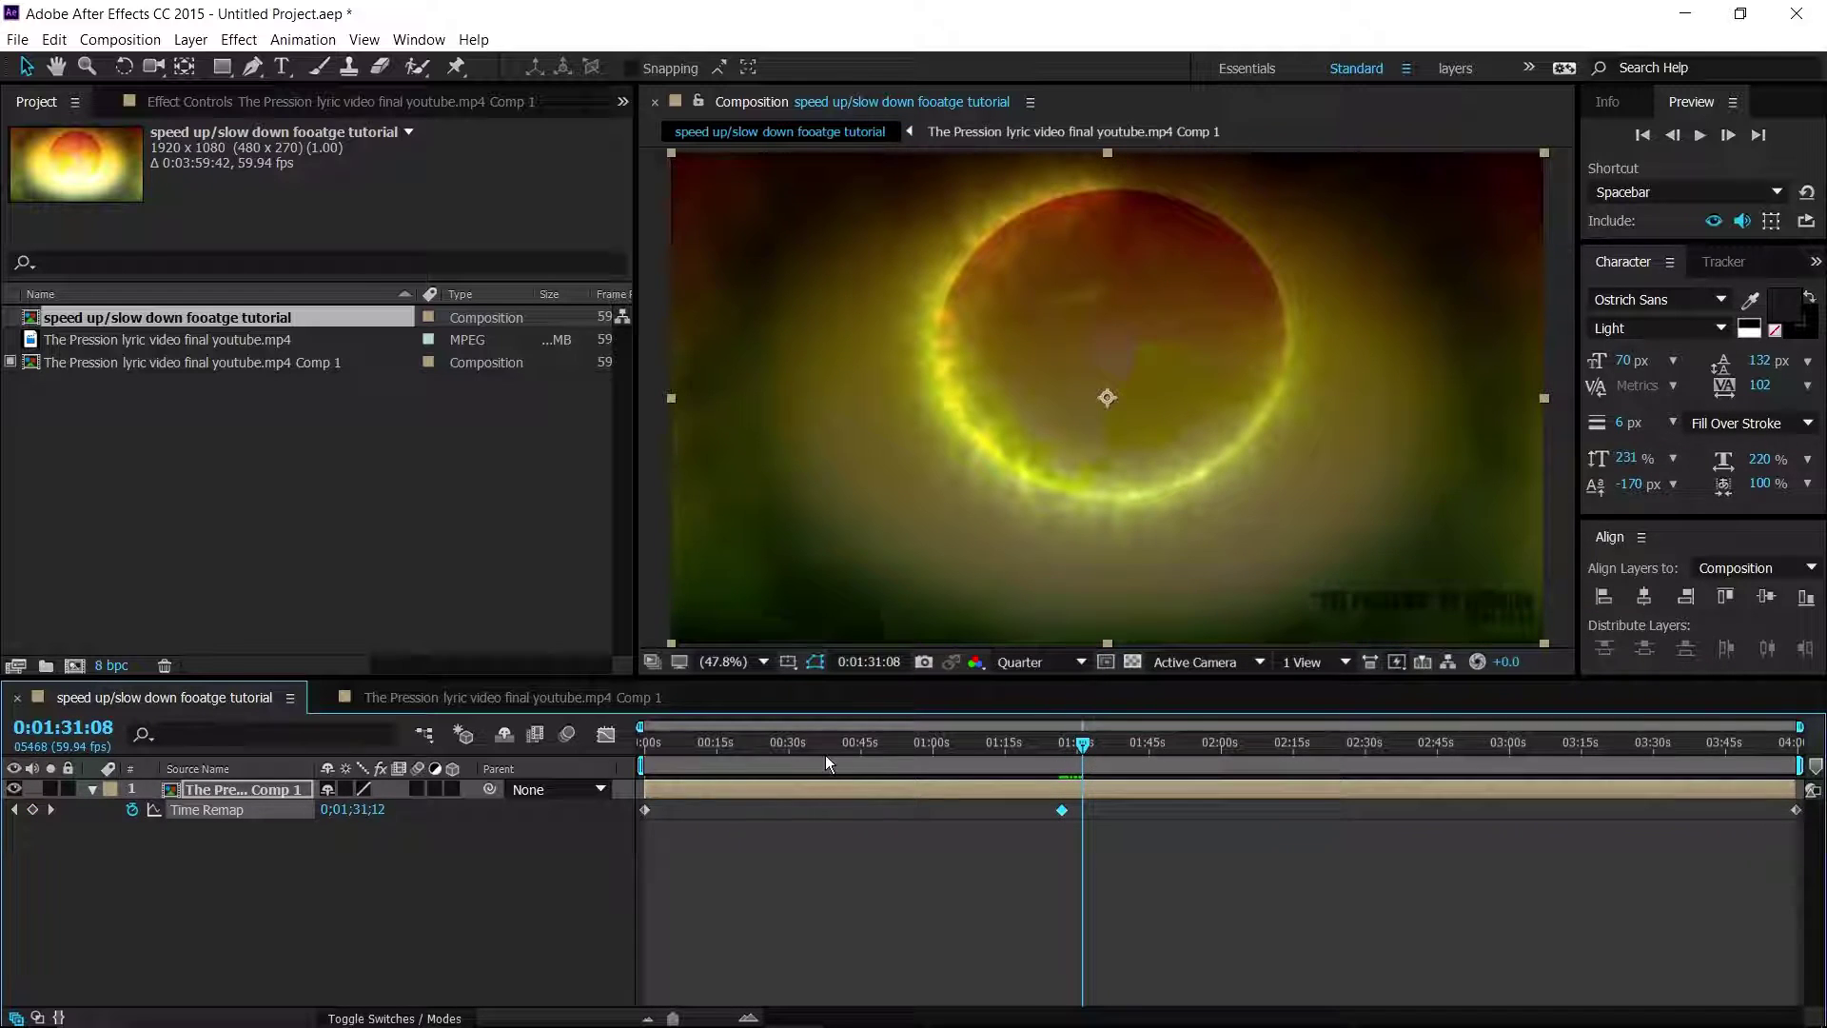
click(32, 808)
mouse_move(1083, 753)
mouse_down()
mouse_move(1046, 754)
mouse_move(1072, 761)
mouse_up()
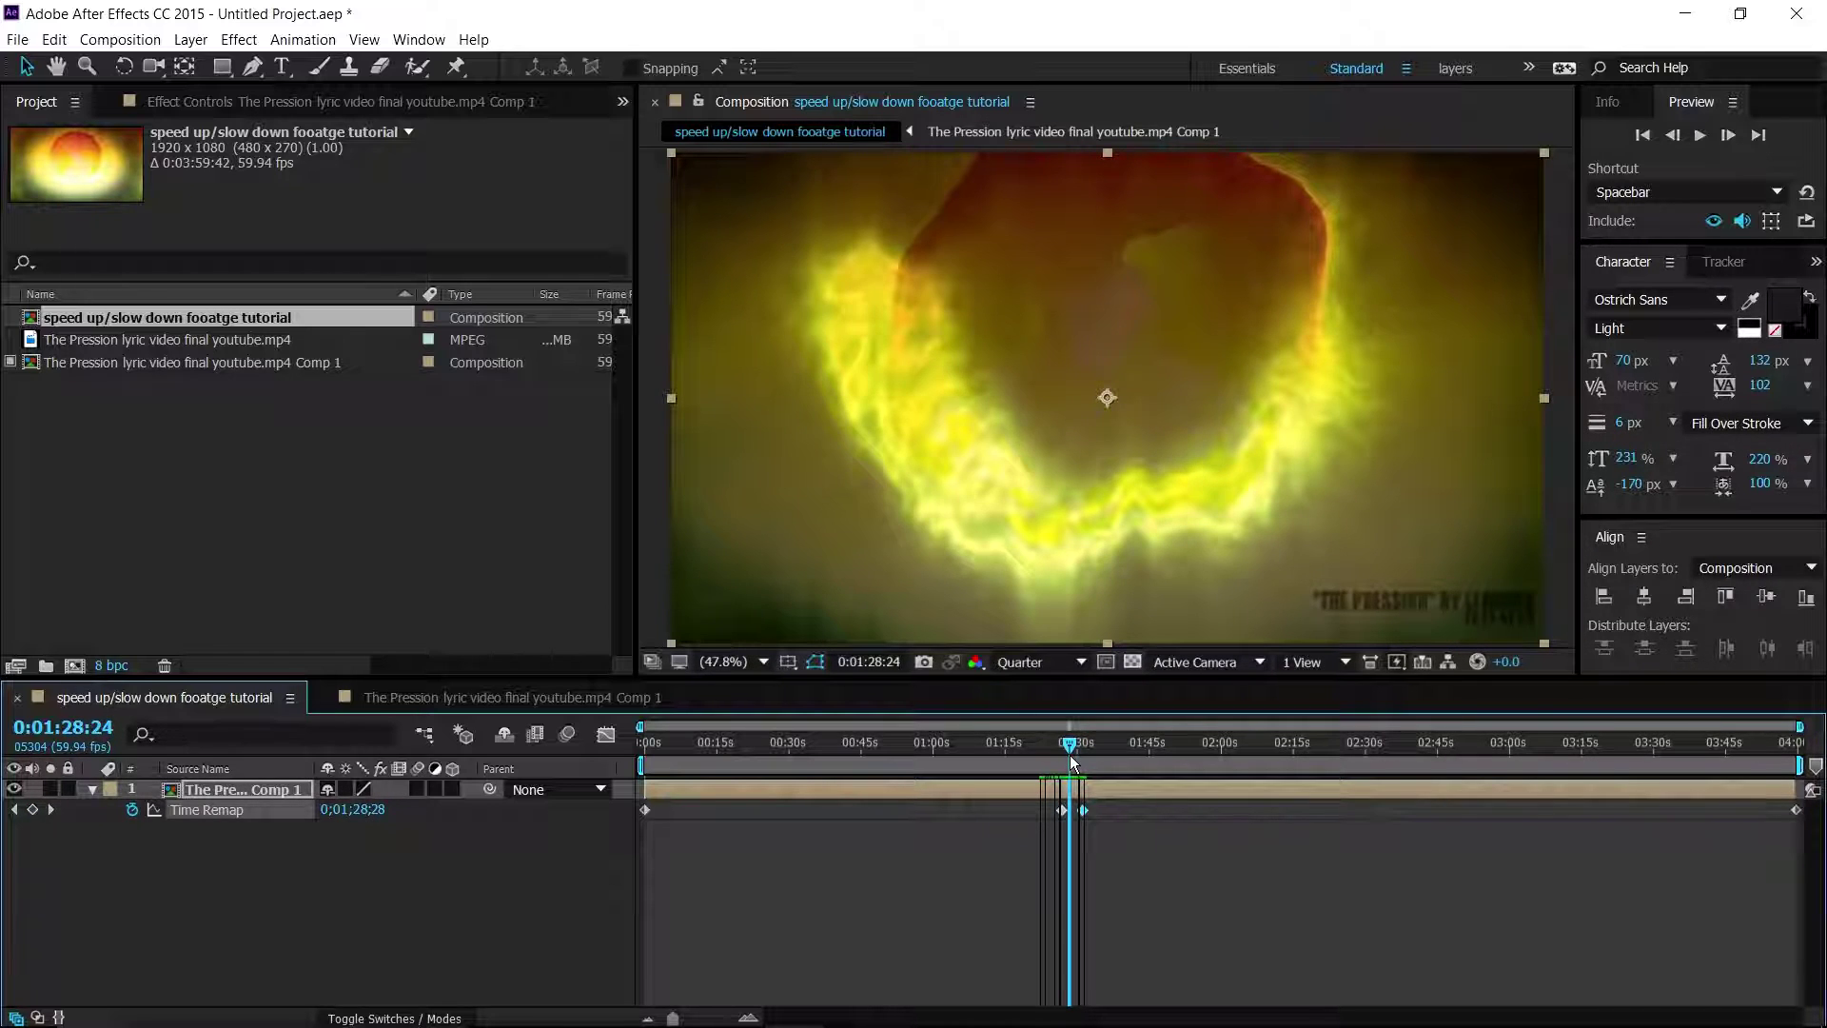
Push the second Time Remap keyframe later in time, undoing a first misplaced move
drag(1072, 761, 1070, 761)
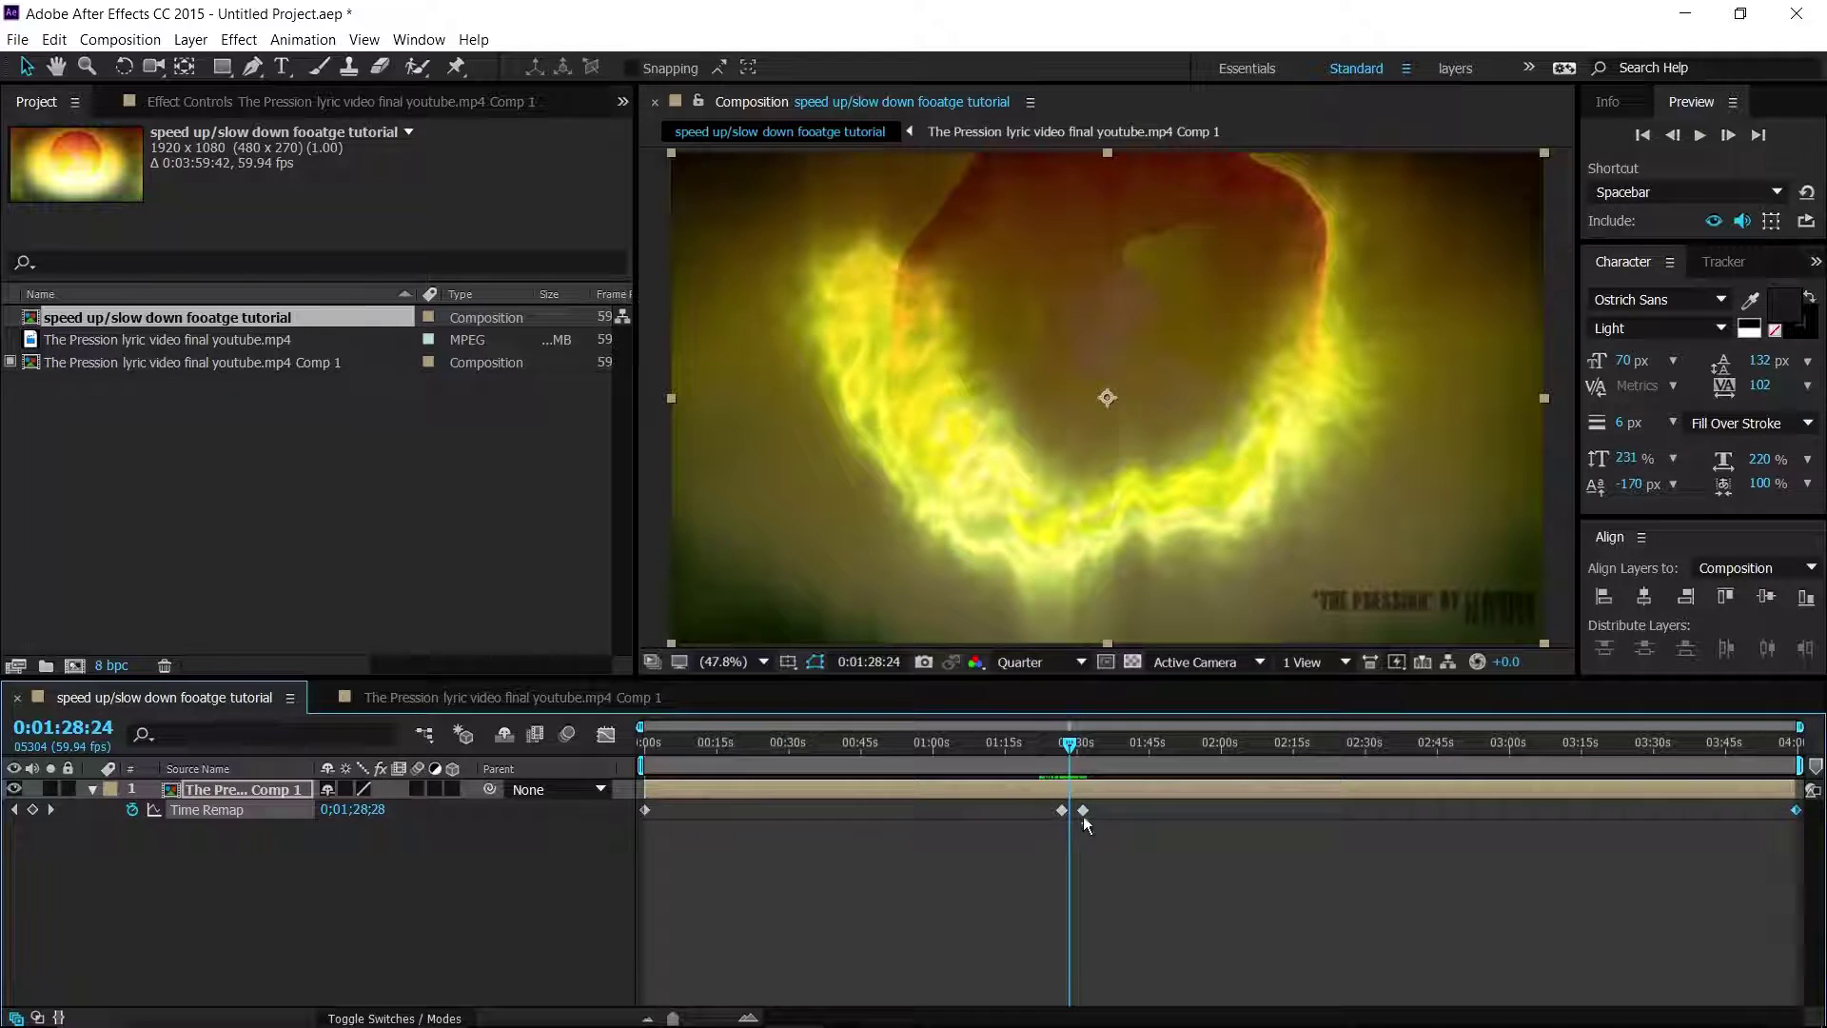
drag(1084, 811, 1079, 838)
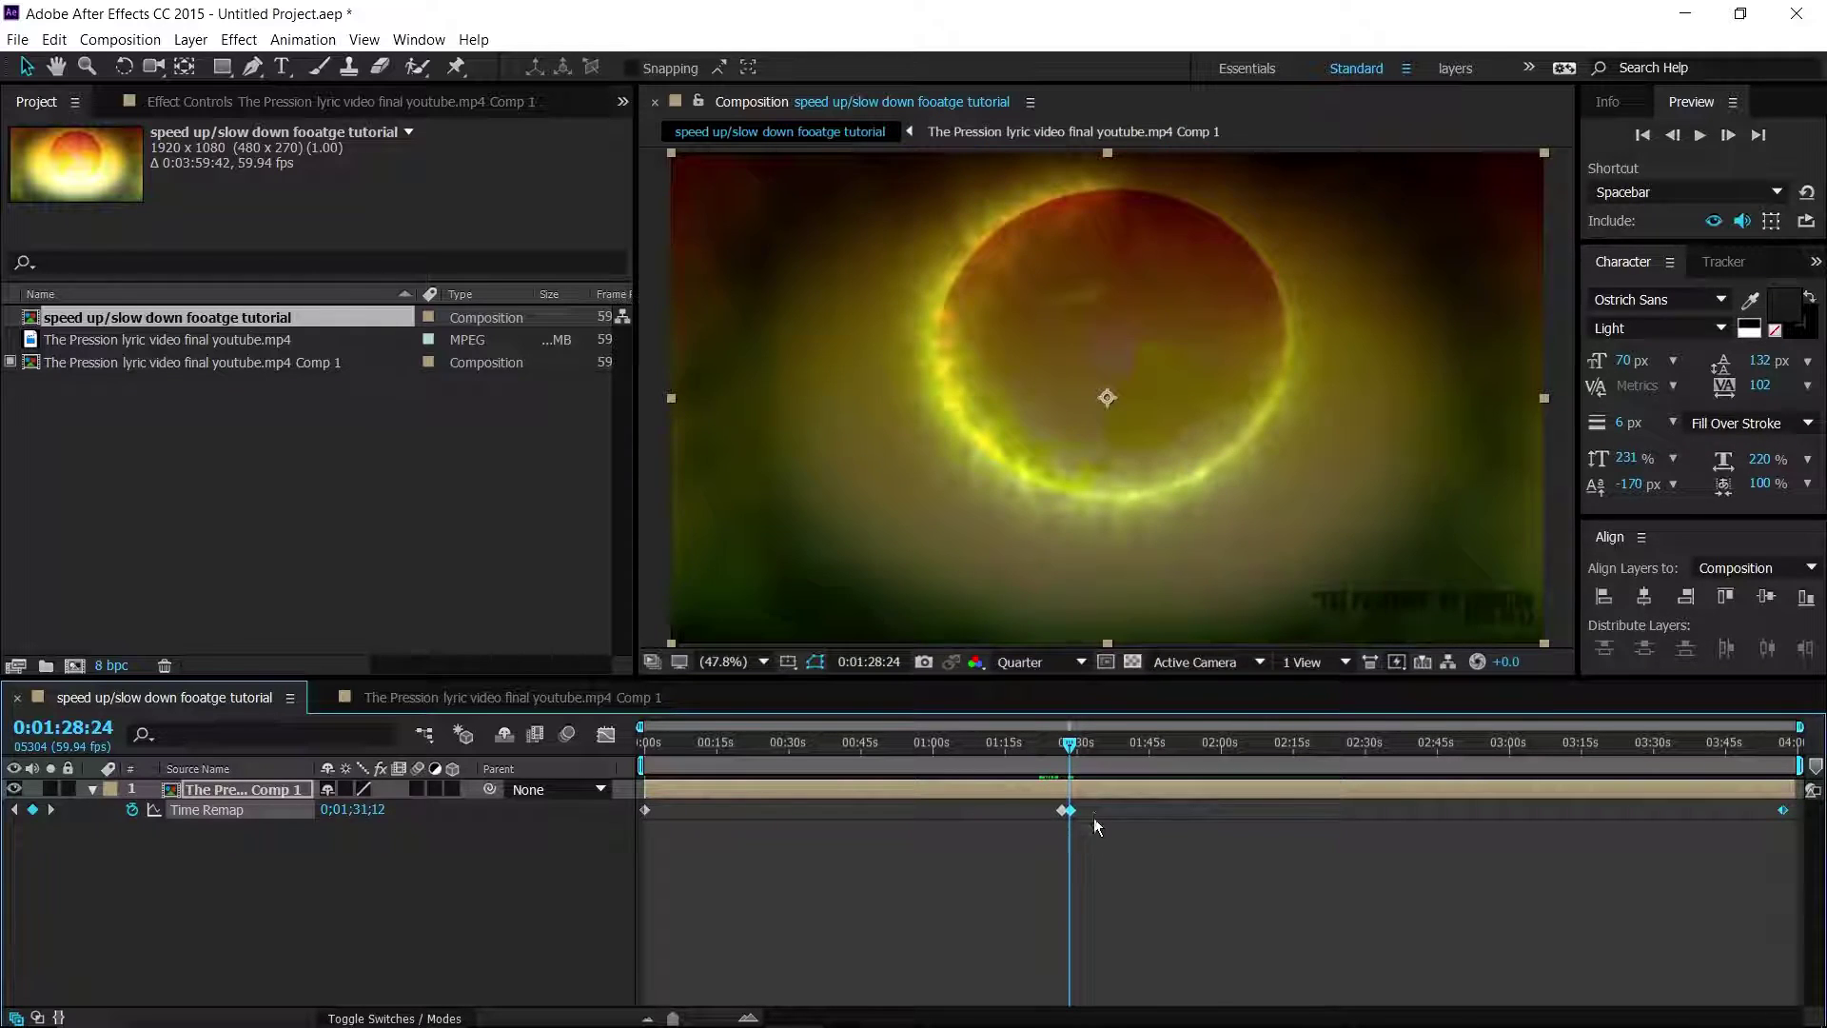
key(ctrl+z)
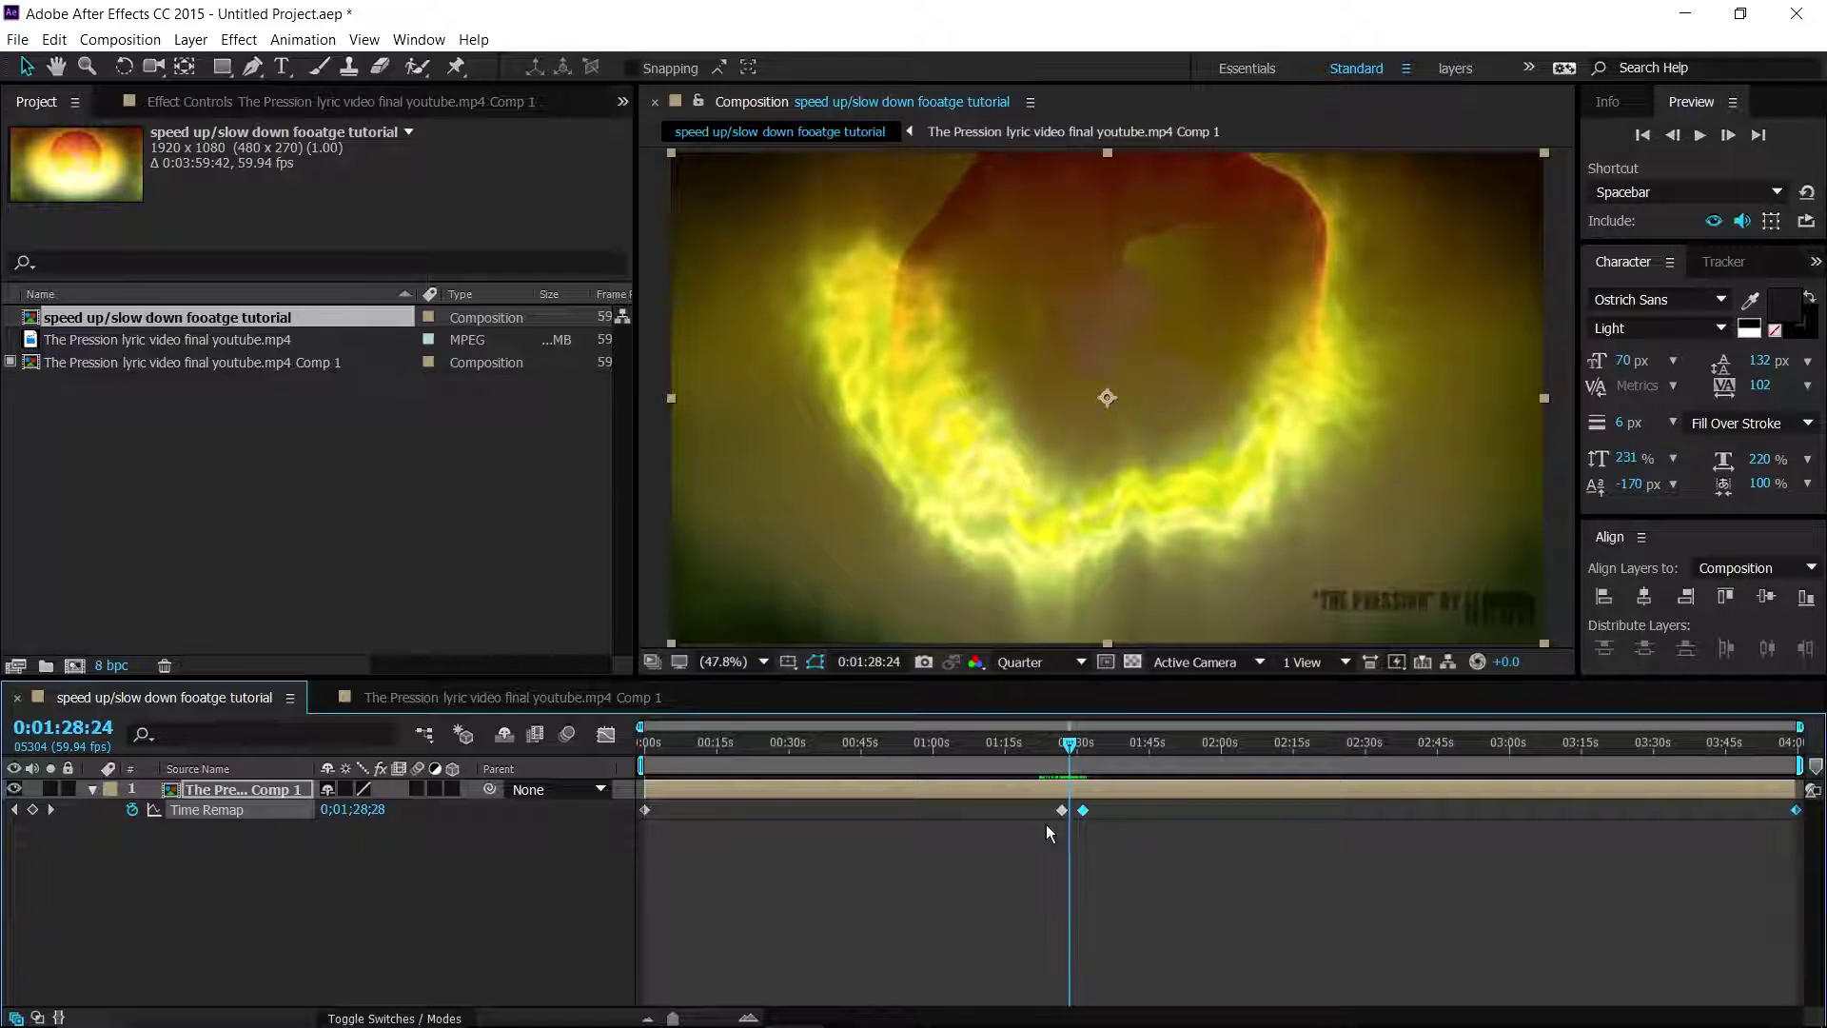
drag(1084, 810, 1124, 811)
drag(1070, 746, 1104, 767)
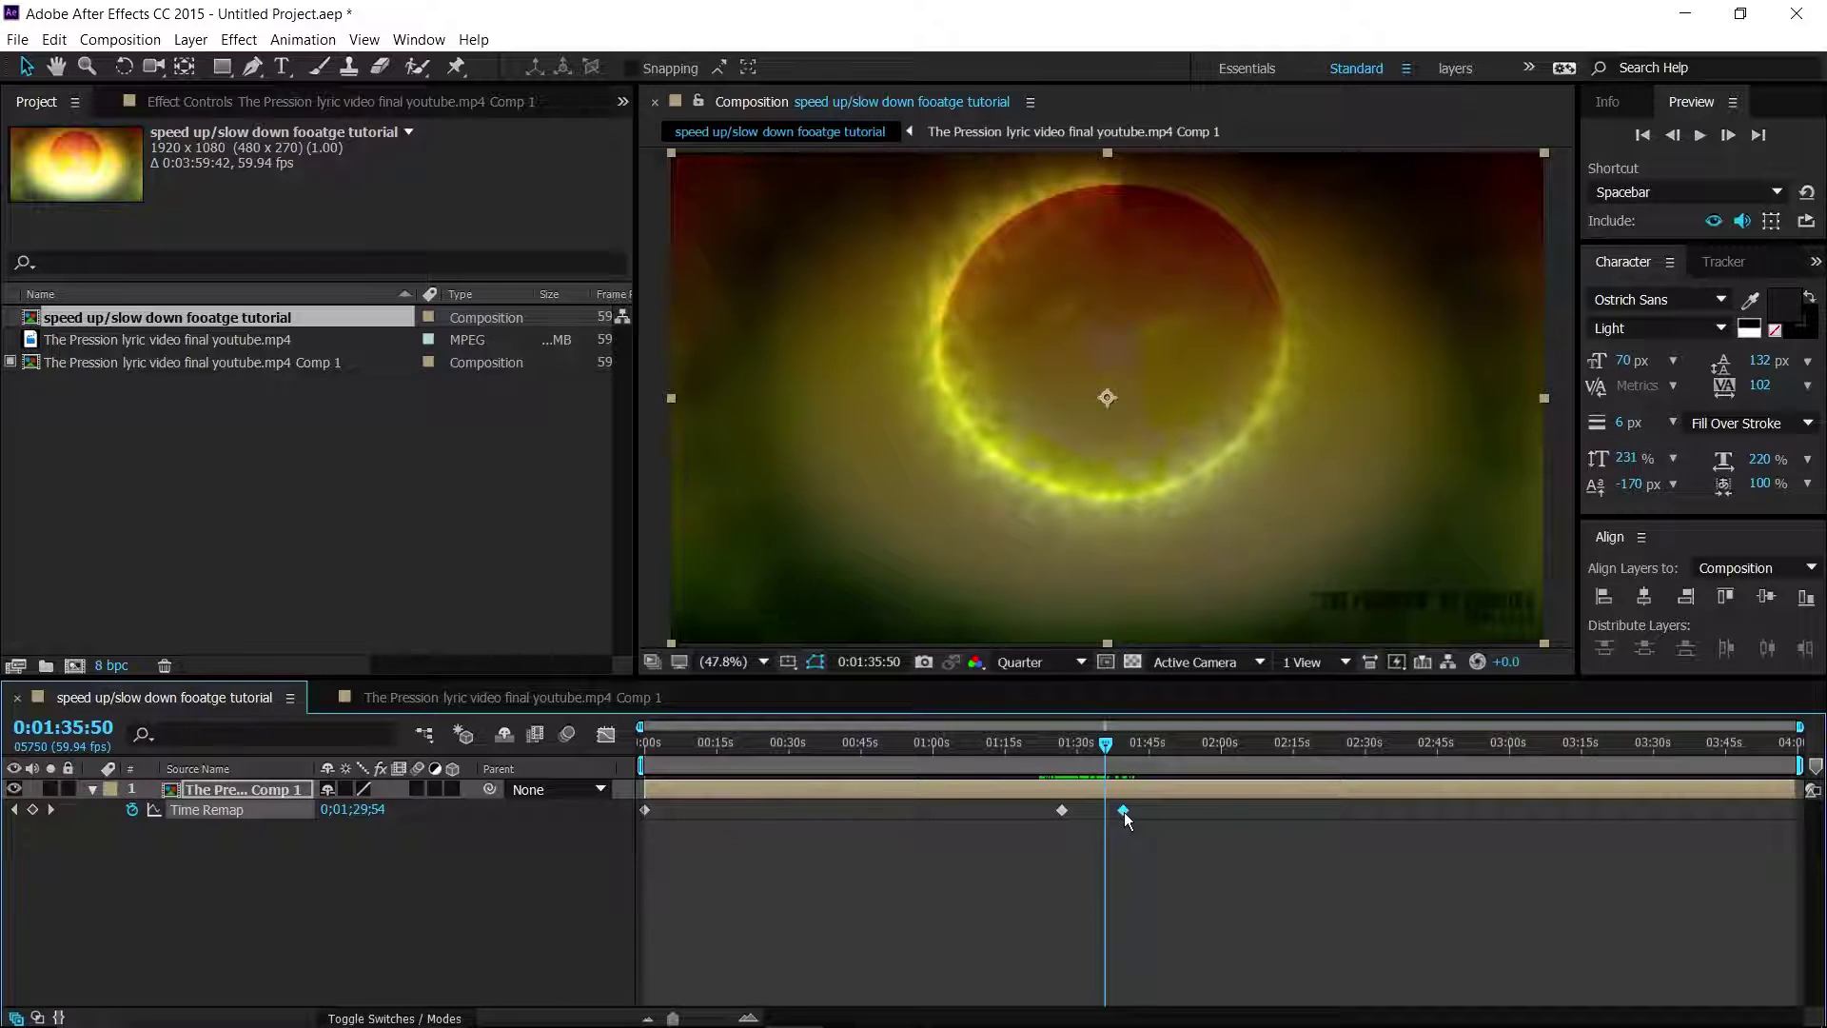
Set the keyframe to 0:02:11:44 beside the first, nudge it with the end keyframe, then review
mouse_move(1125, 812)
drag(1125, 812, 1085, 818)
right_click(1081, 813)
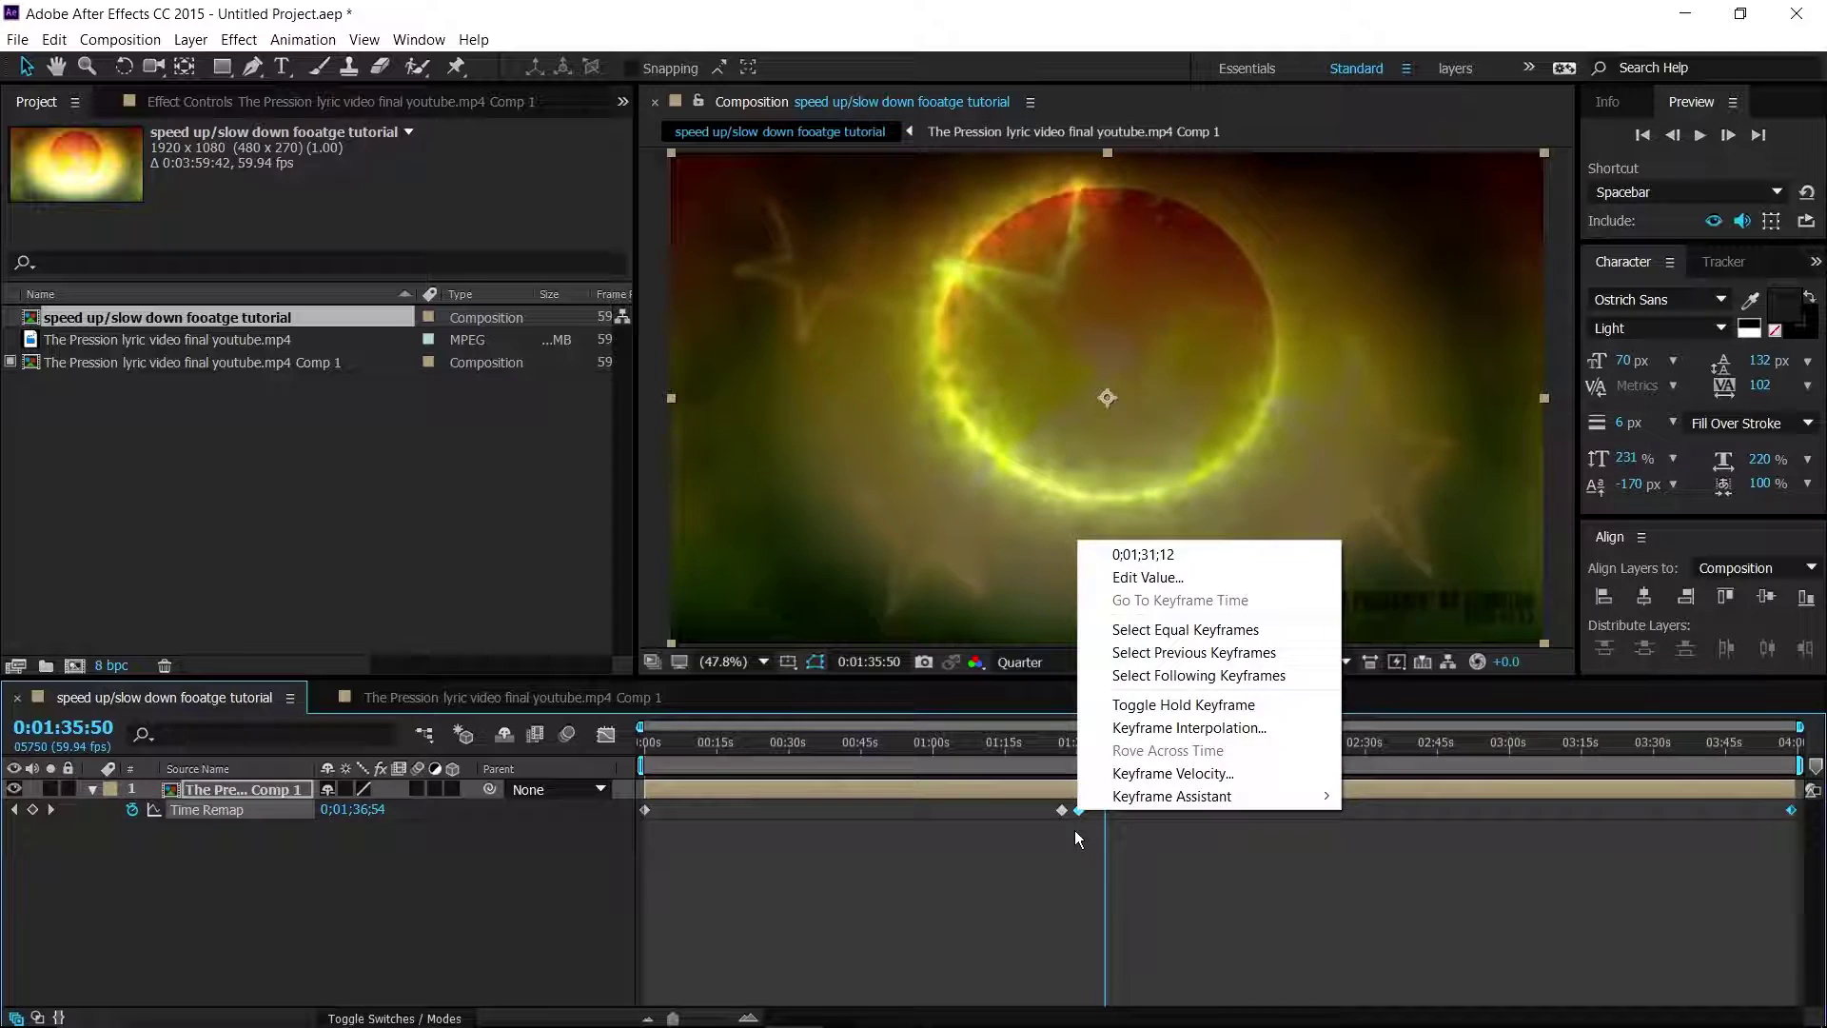
key(Escape)
shift+click(1791, 810)
drag(1791, 810, 1795, 810)
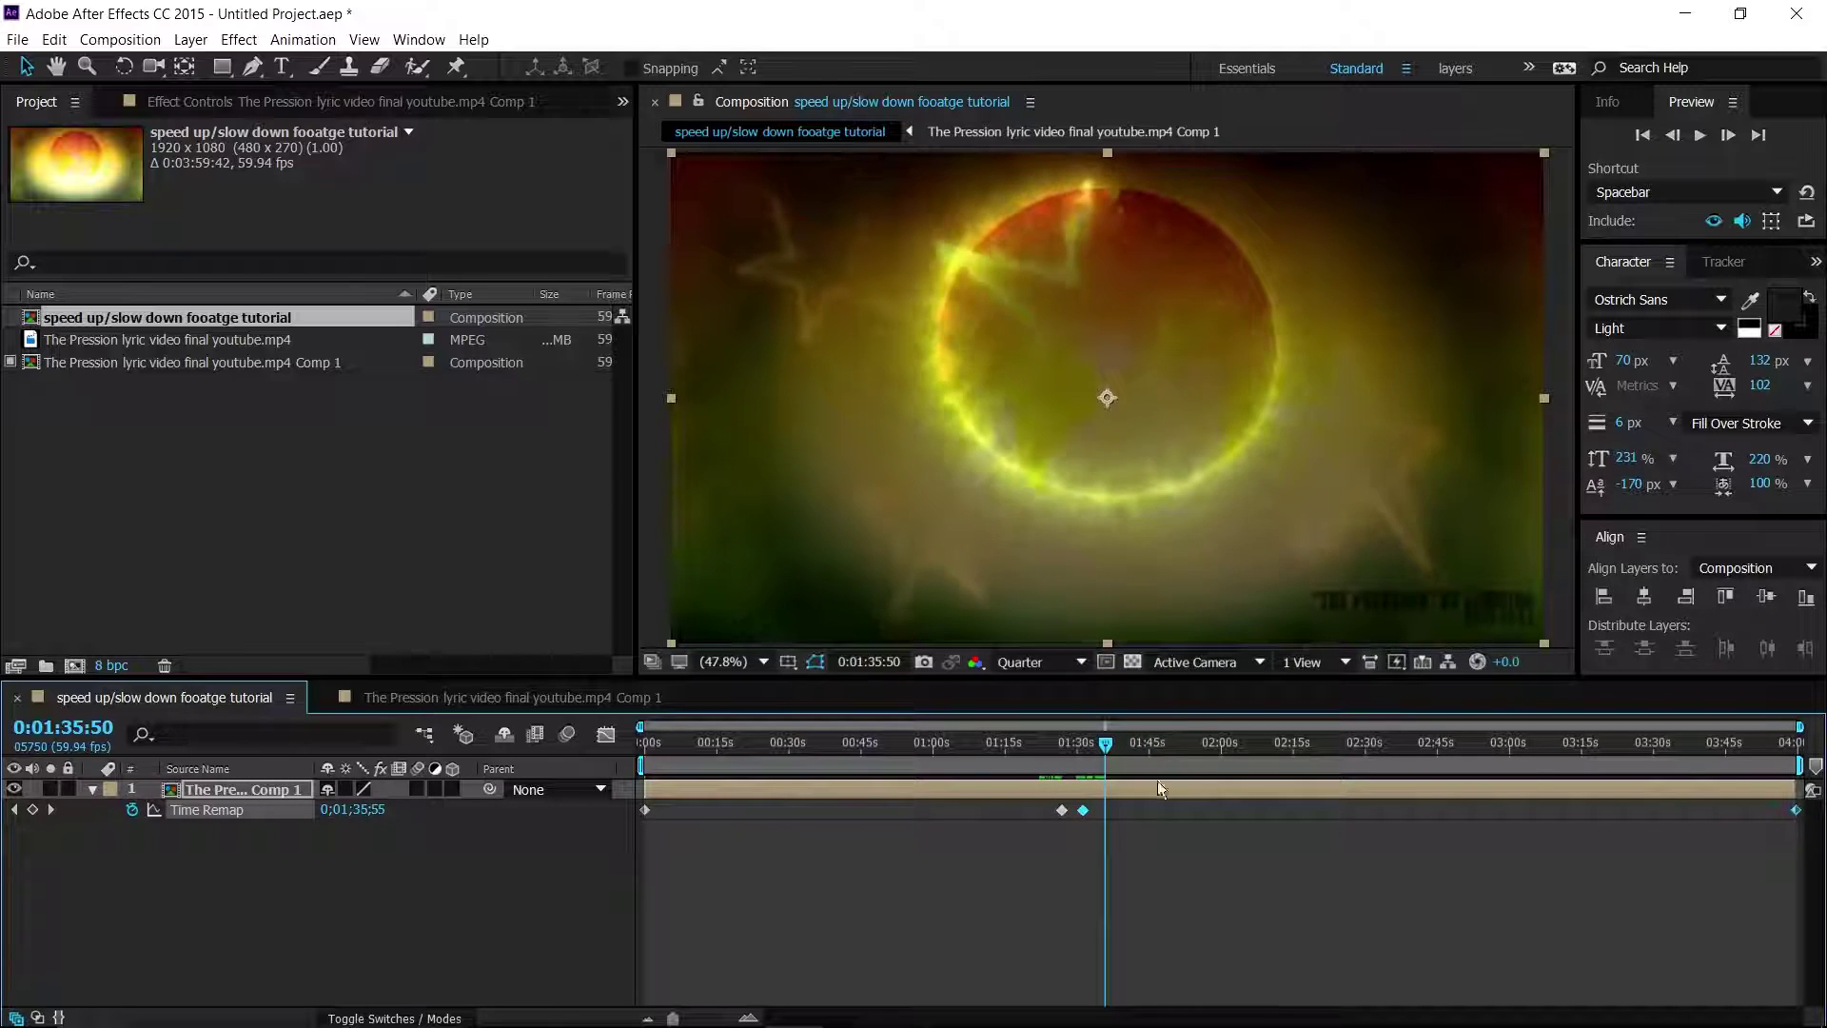
drag(1082, 812, 1076, 811)
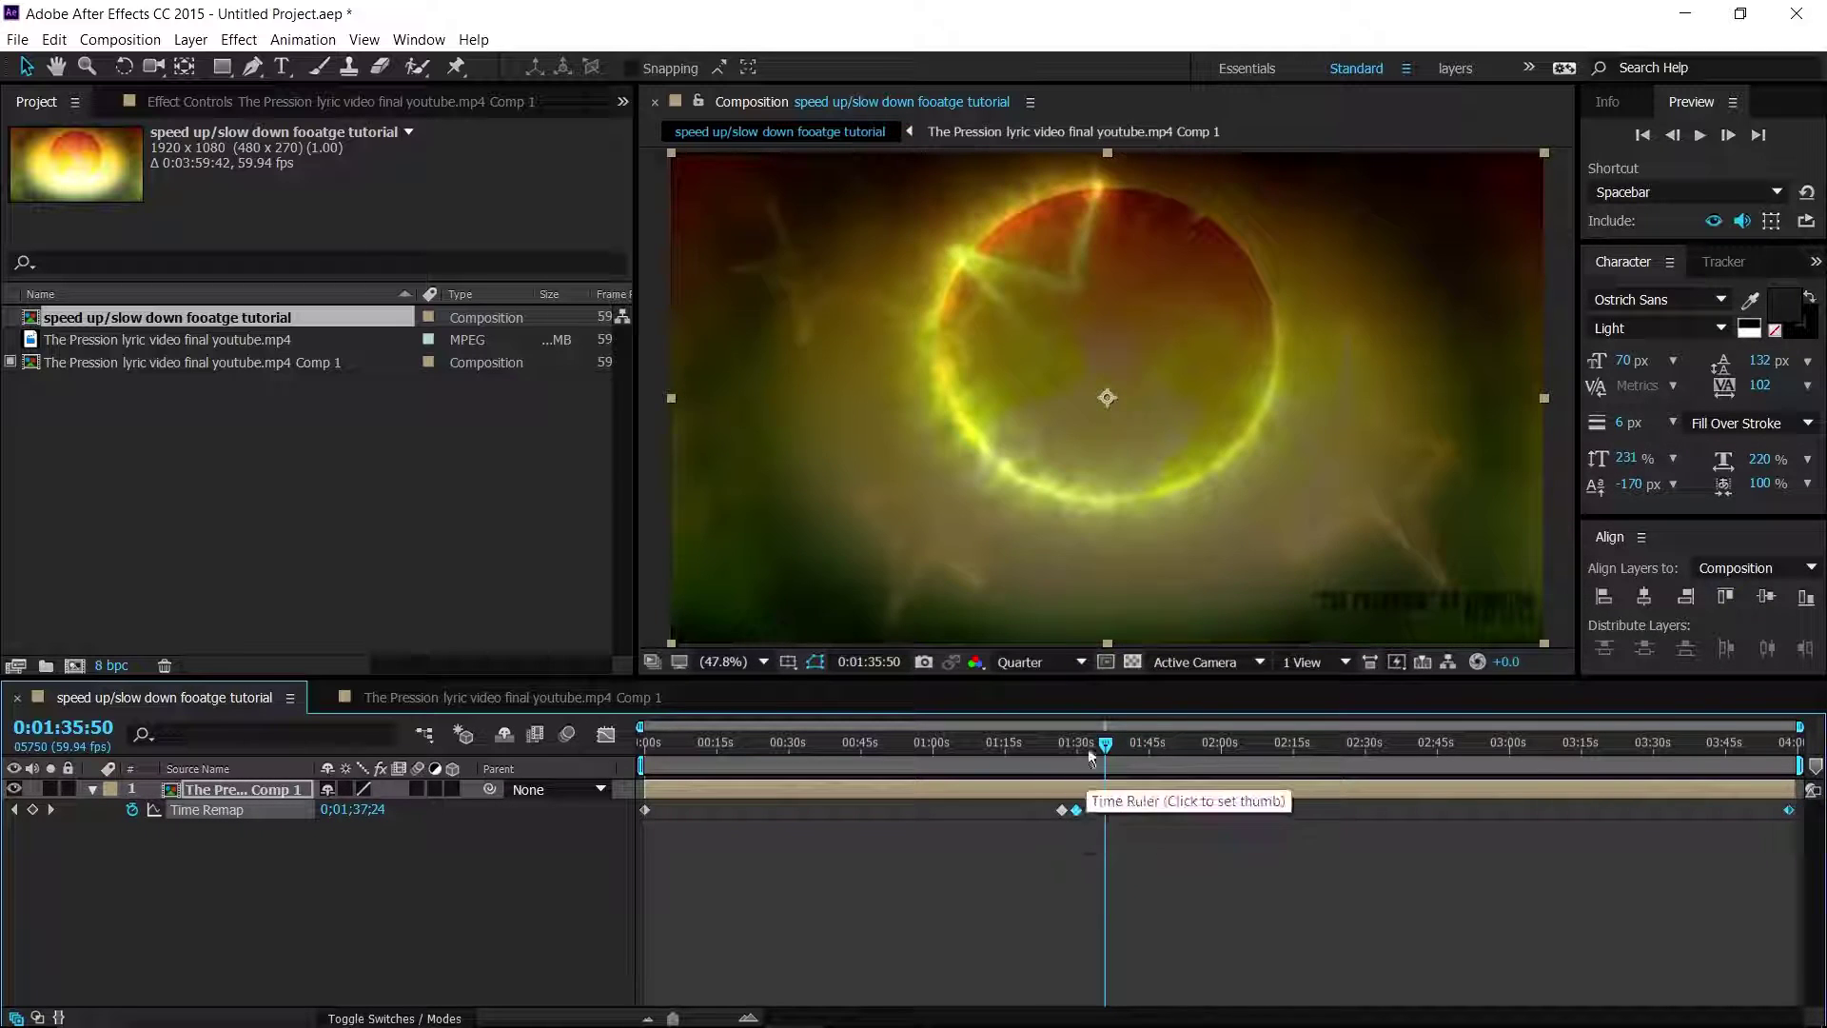
mouse_move(1091, 748)
mouse_down()
mouse_move(1020, 758)
mouse_move(1078, 752)
mouse_up()
Scrub to about 2:12 and drag the 0;02;17;35 remap keyframe out to roughly 2:28
drag(1263, 750, 1279, 755)
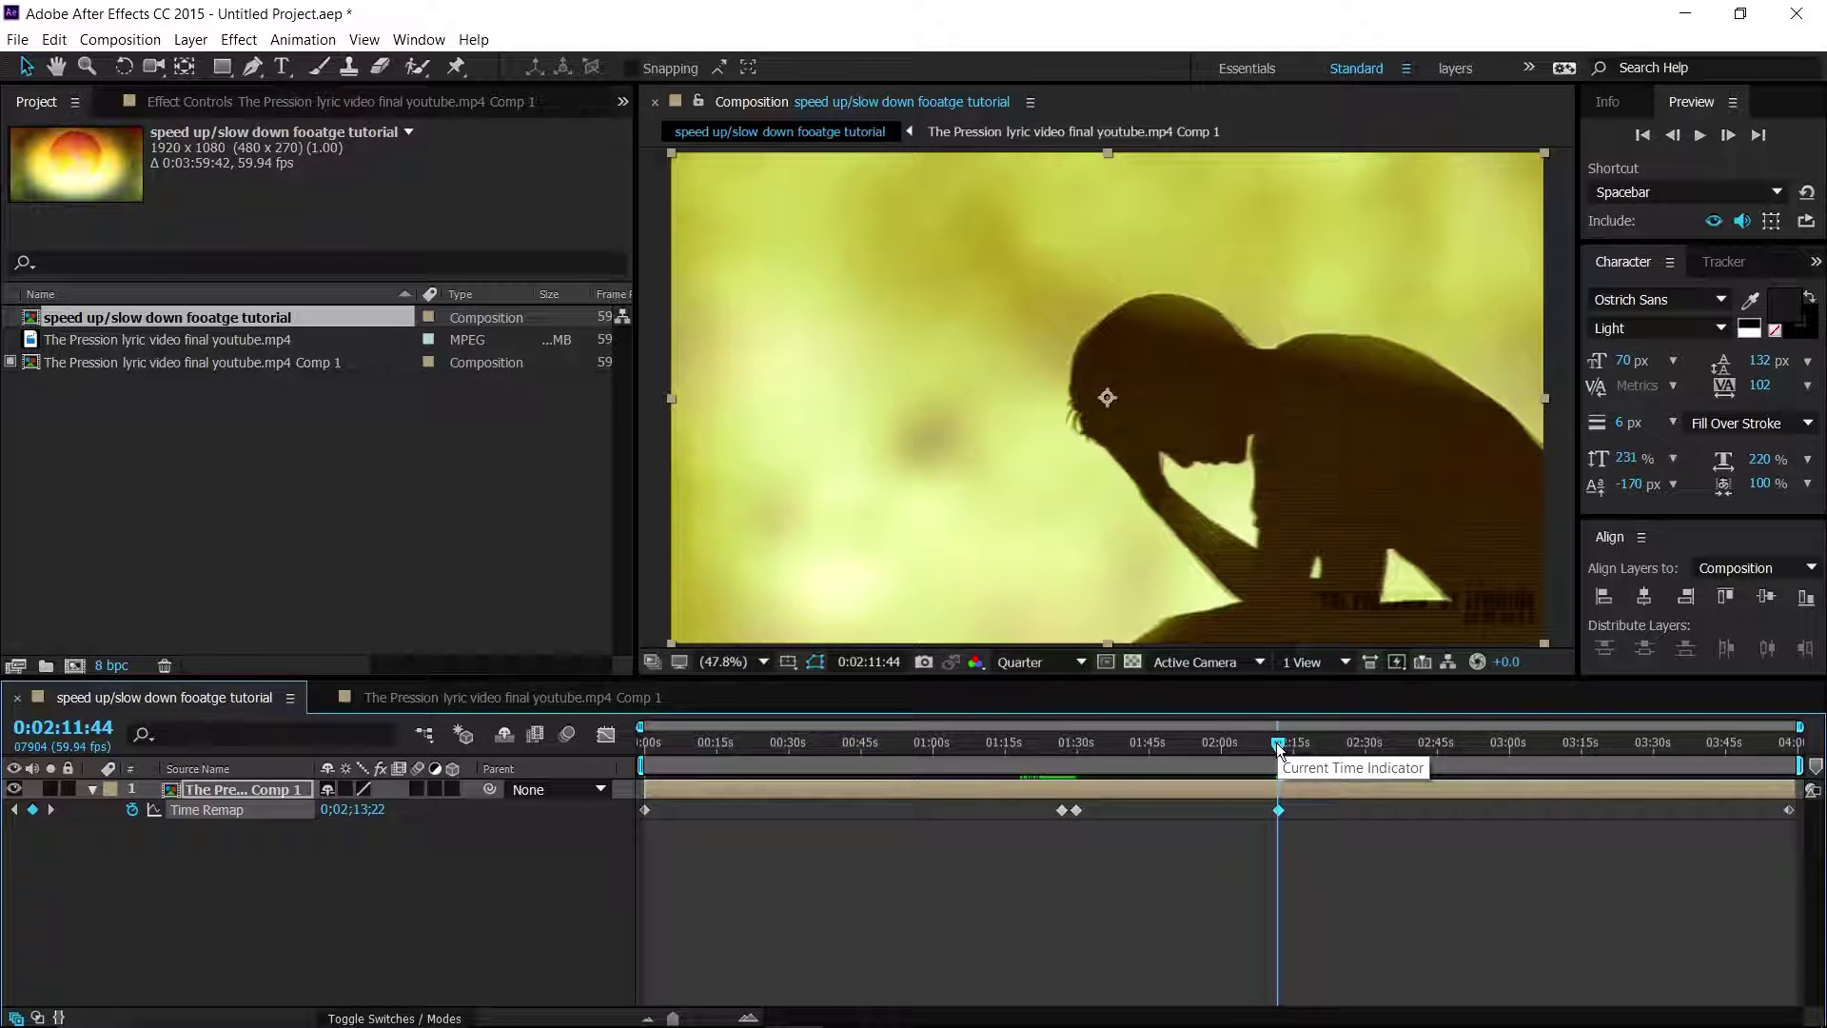
drag(1279, 750, 1300, 750)
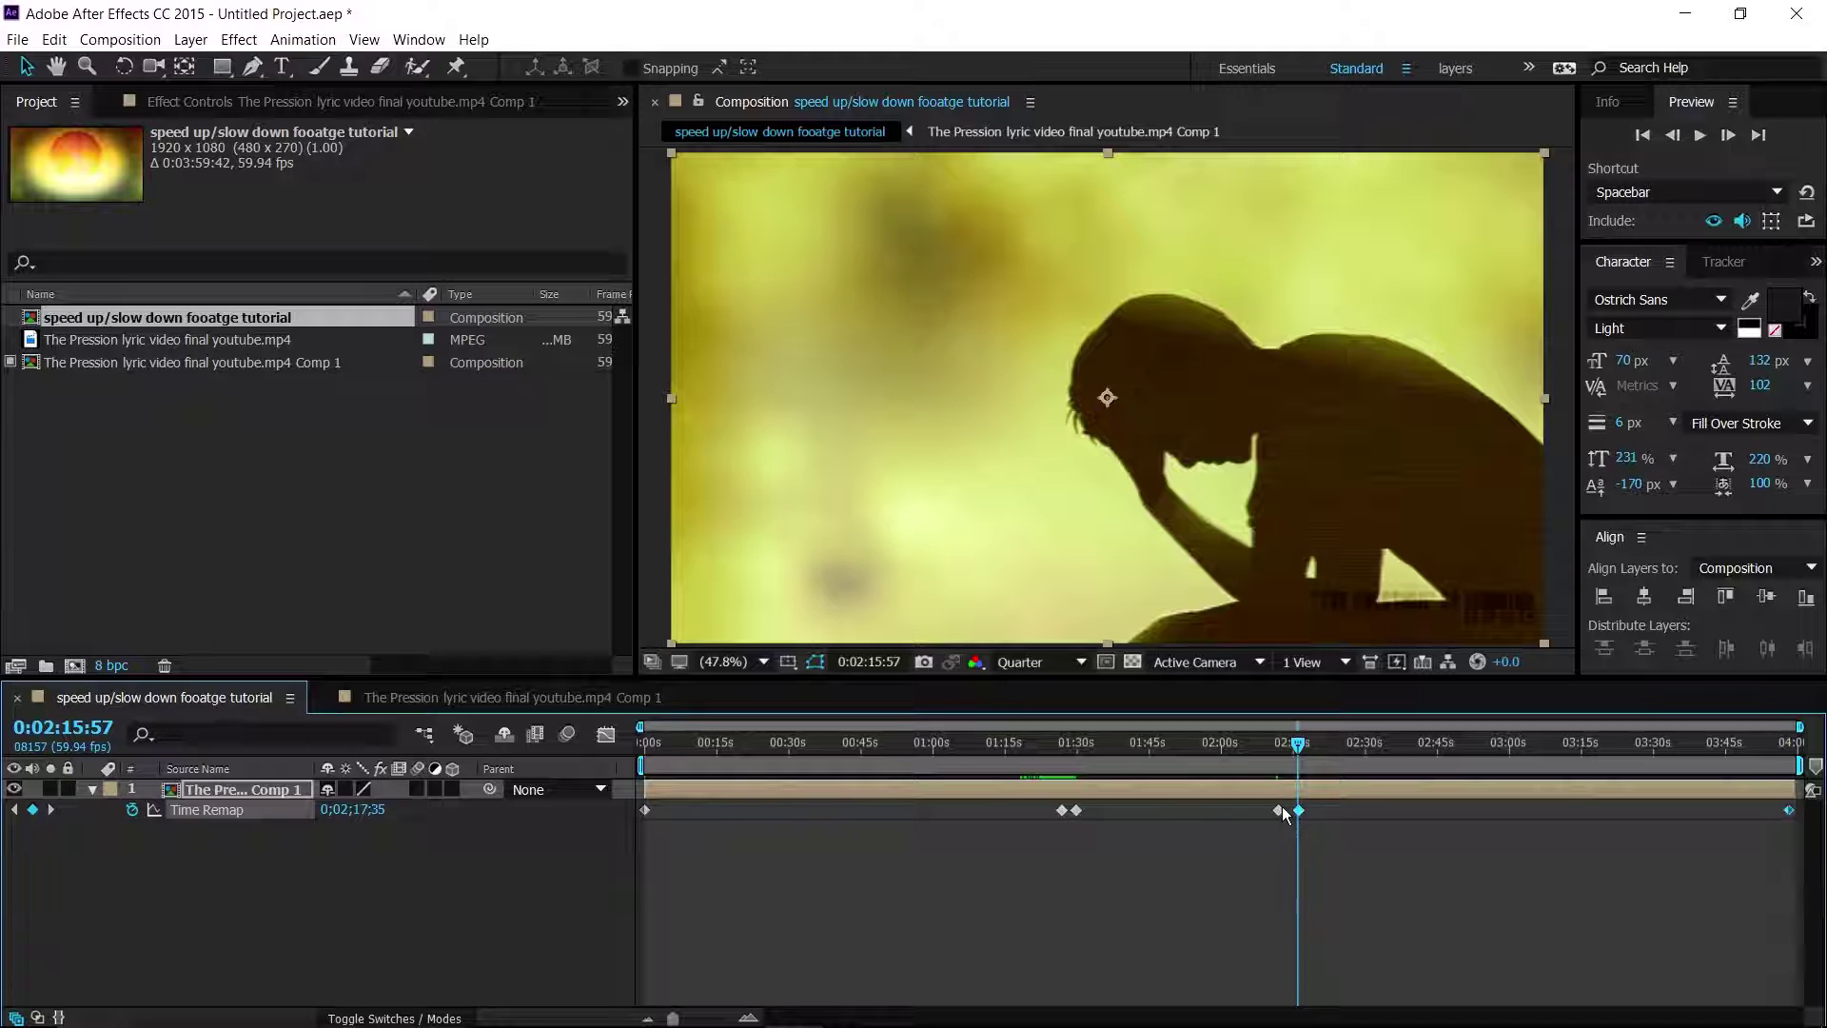
drag(1300, 811, 1356, 810)
mouse_move(1292, 813)
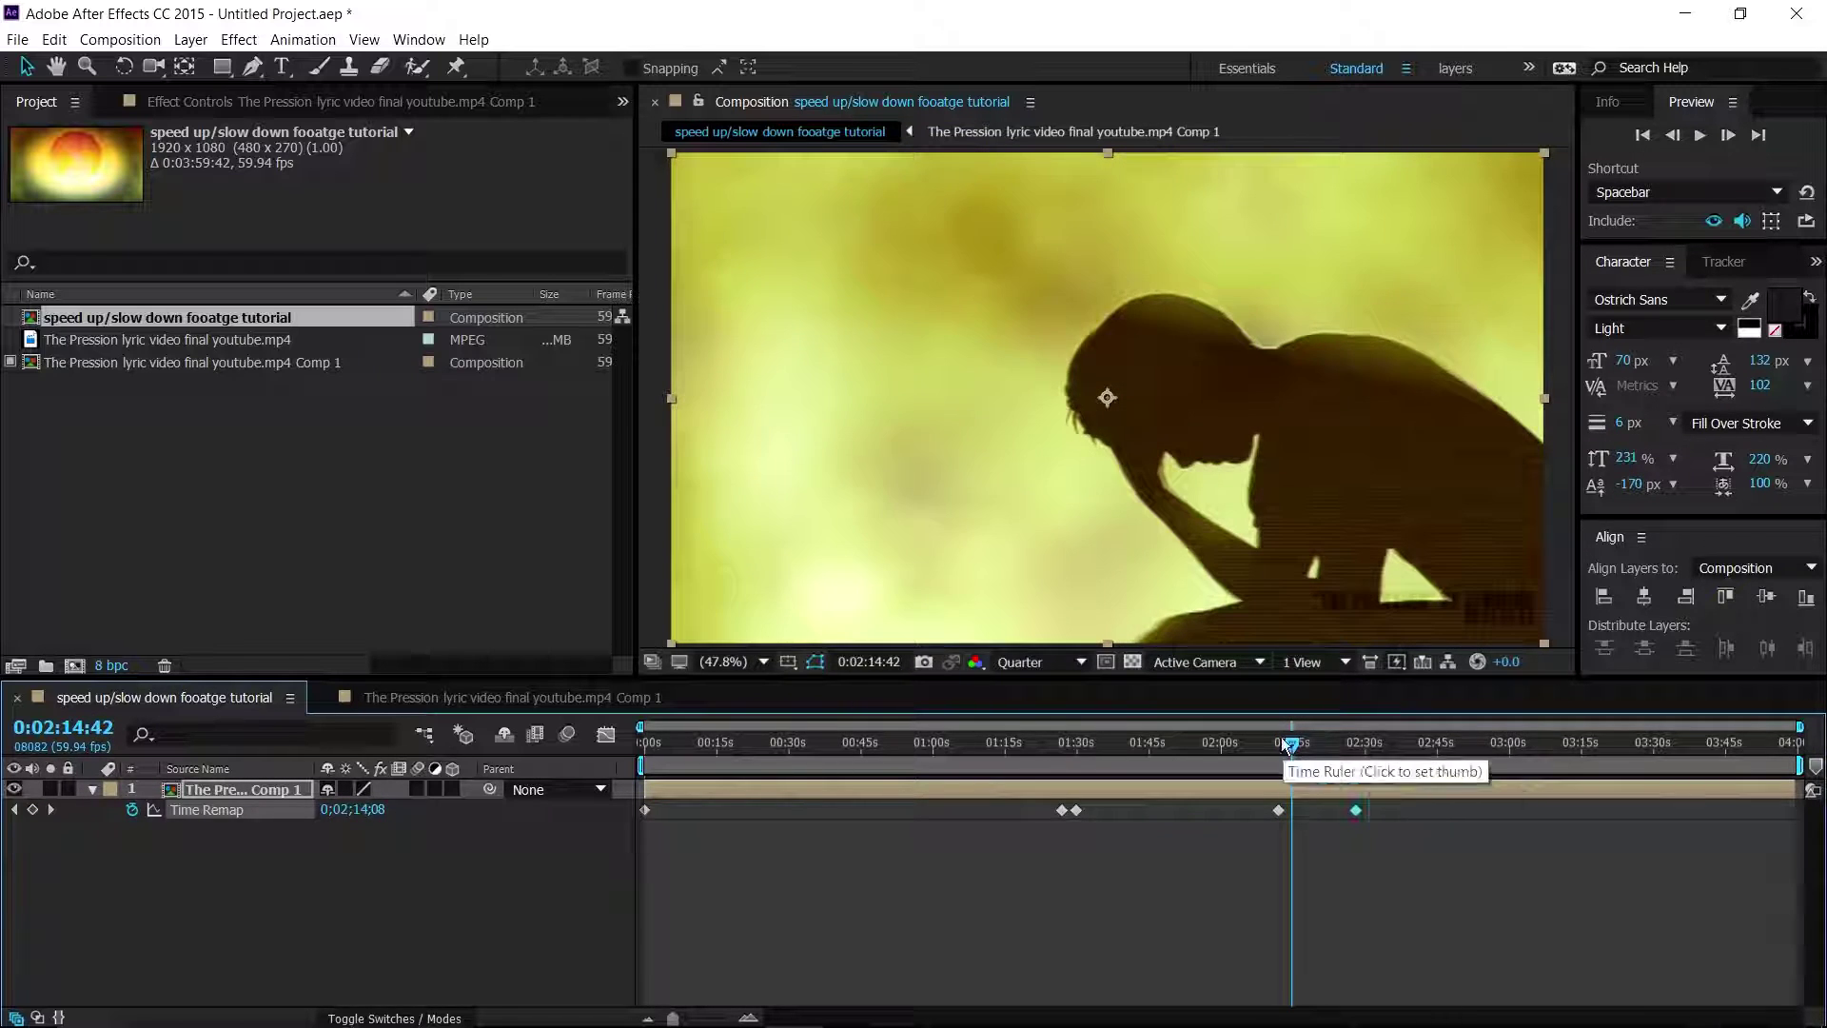